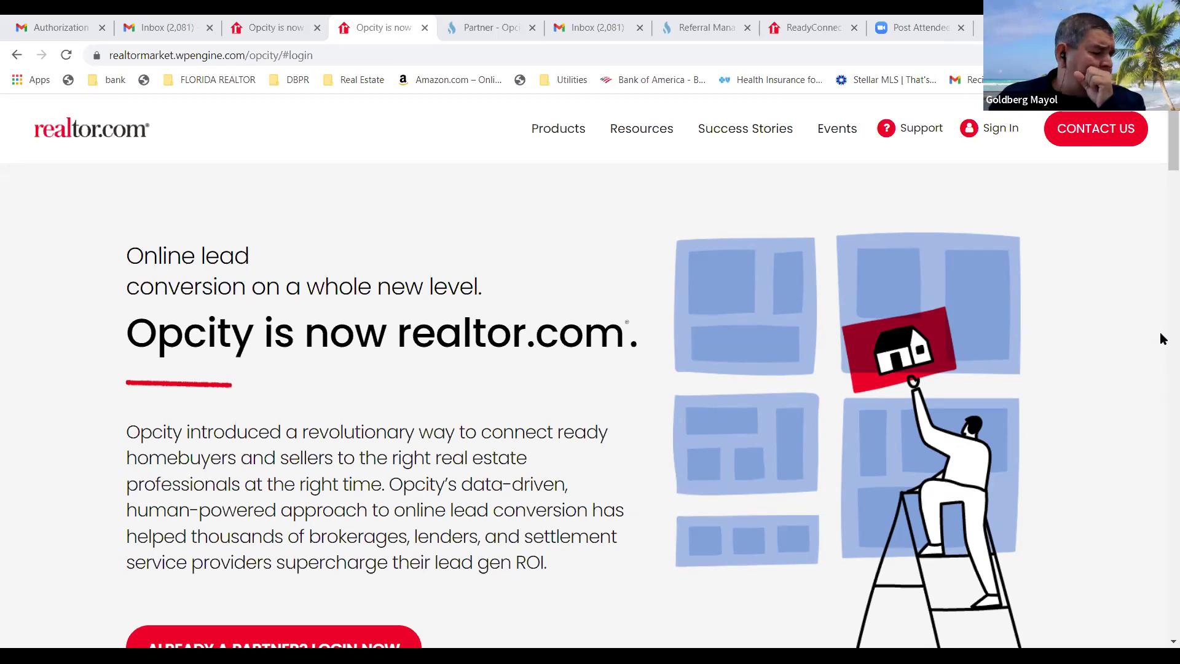
Look over the empty Referral Manager list, then bring up the ReadyConnect Concierge page.
scroll(652, 400, "down", 6)
scroll(651, 401, "down", 5)
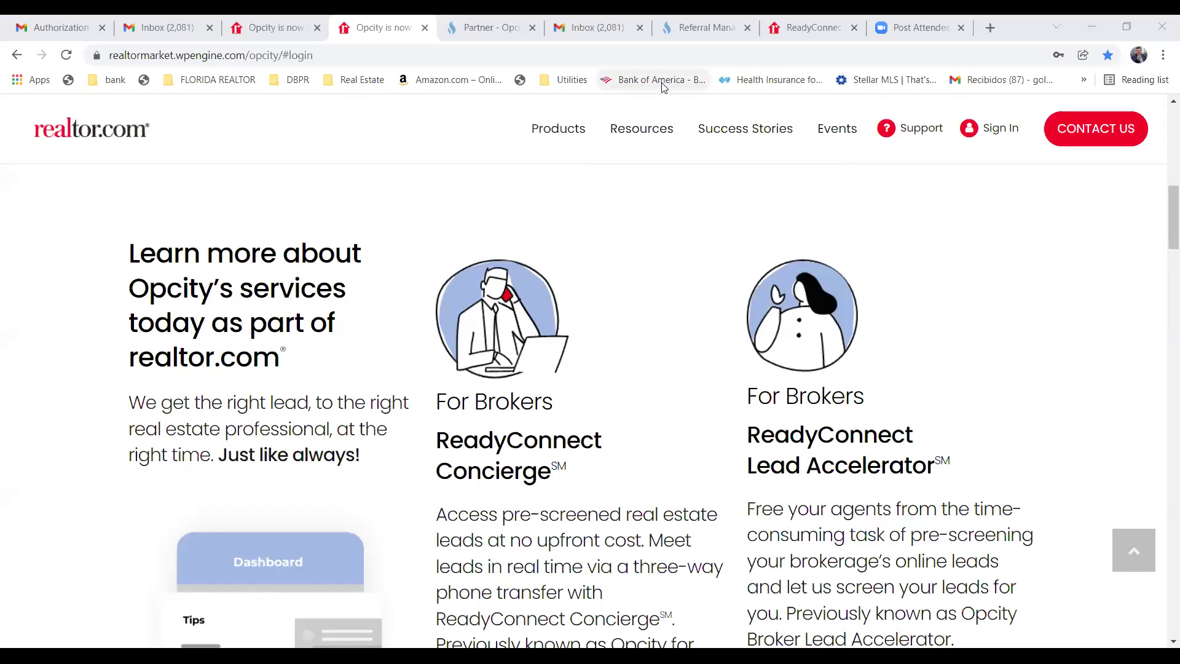
left_click(687, 34)
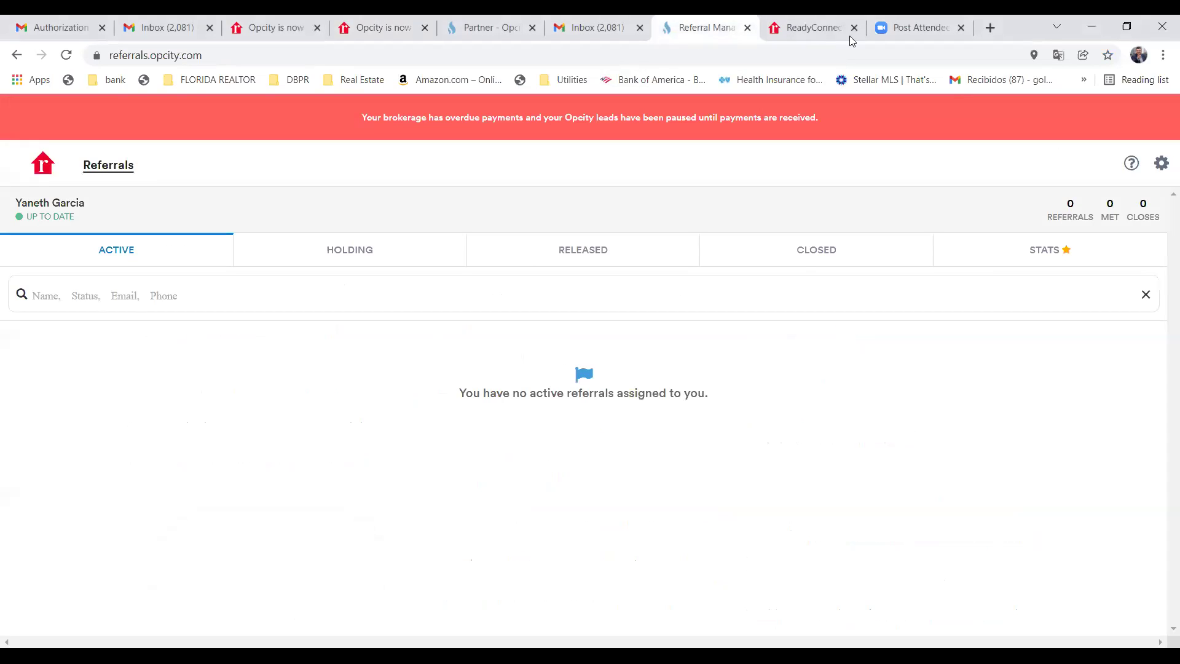
left_click(801, 32)
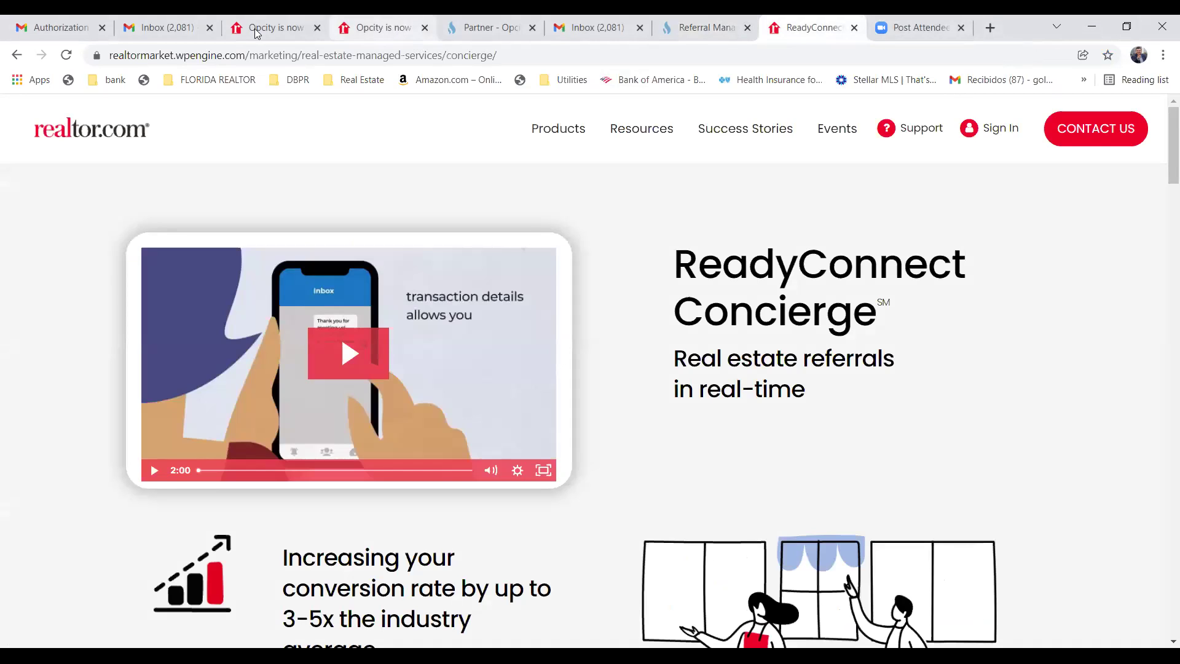
Open Agent Trust Realty's Opcity Users page and scroll through the agent list.
left_click(456, 34)
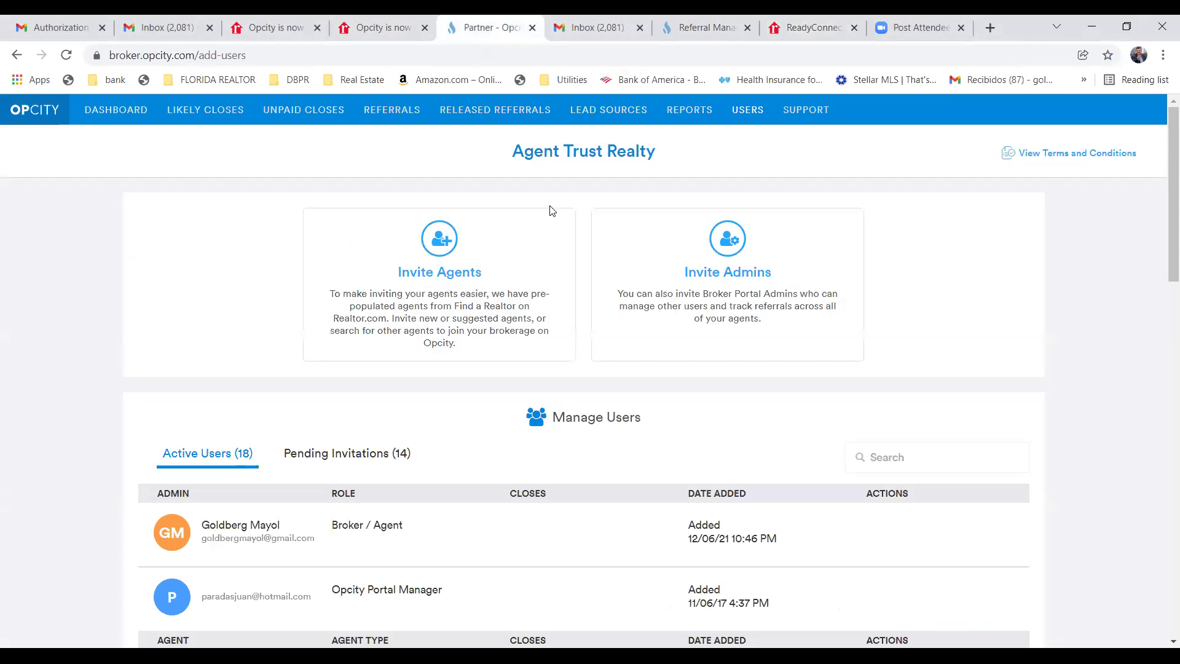
scroll(575, 309, "down", 3)
scroll(572, 304, "down", 1)
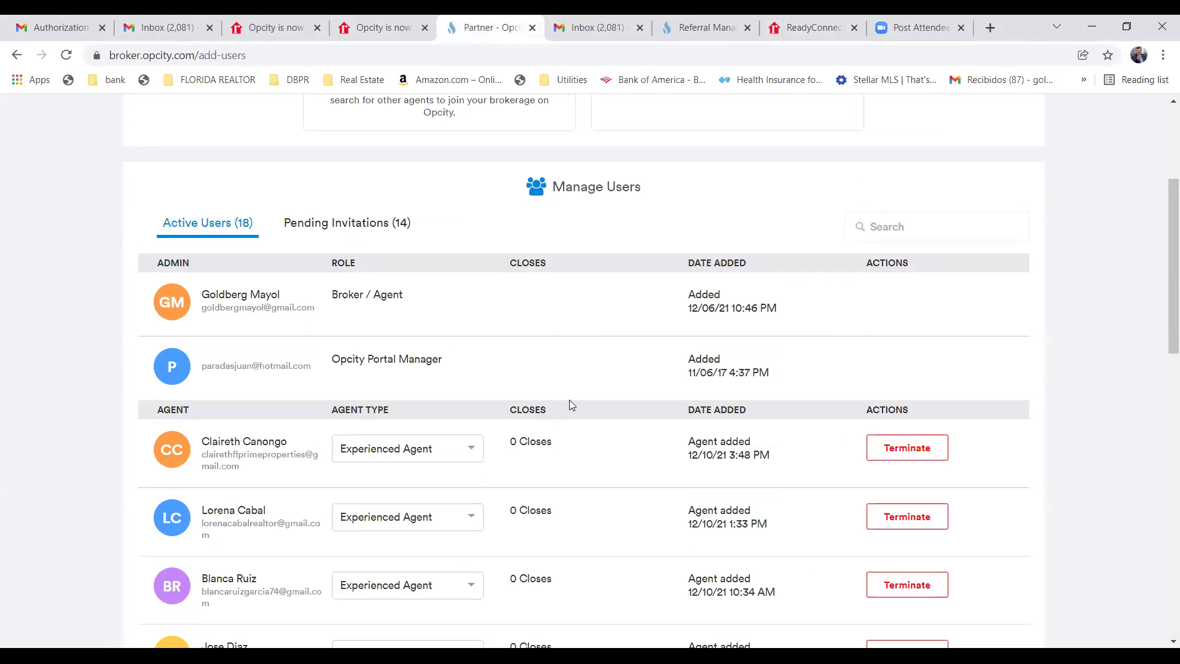
scroll(566, 402, "up", 4)
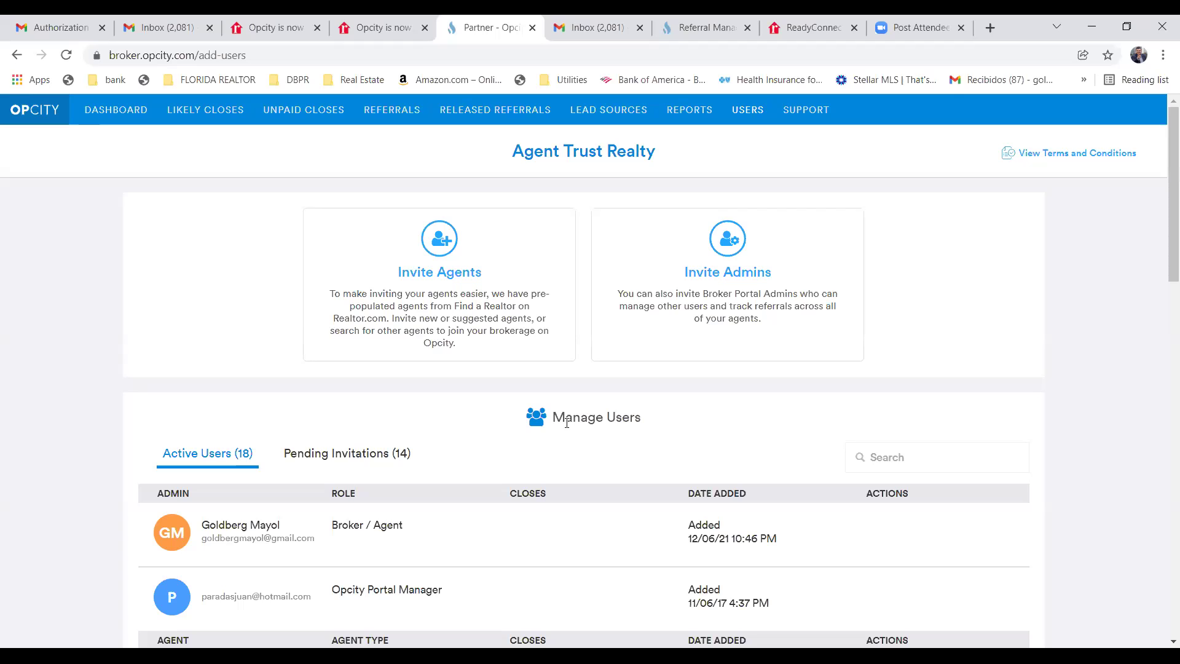
scroll(501, 443, "down", 5)
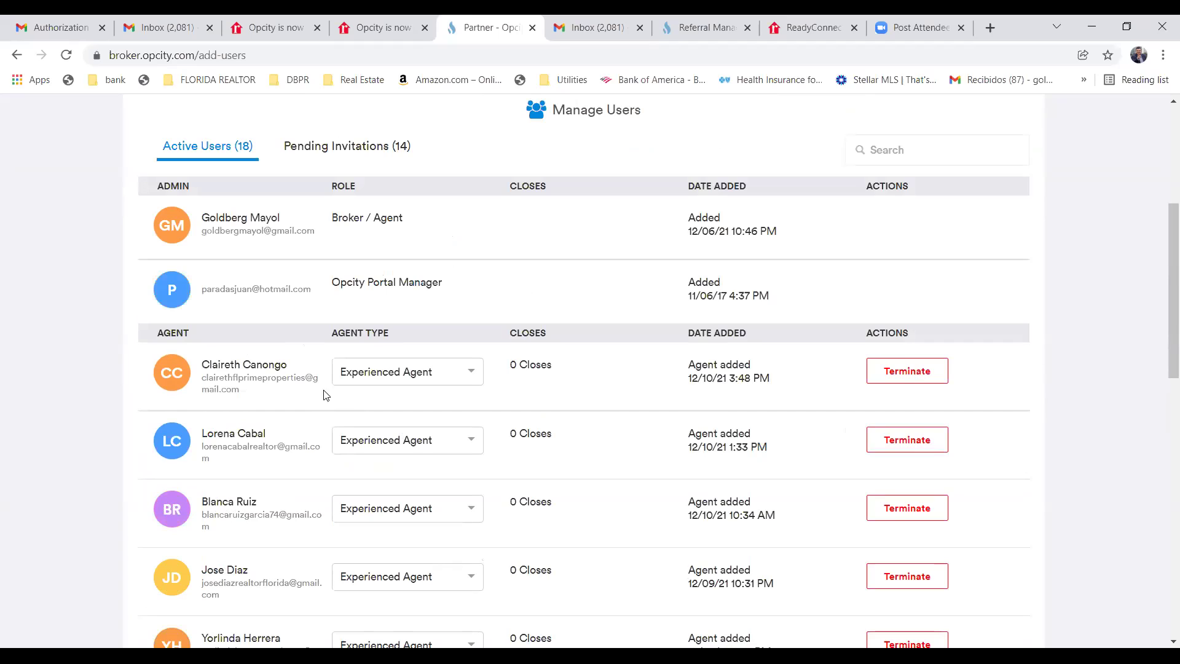
scroll(345, 386, "down", 1)
scroll(344, 390, "down", 2)
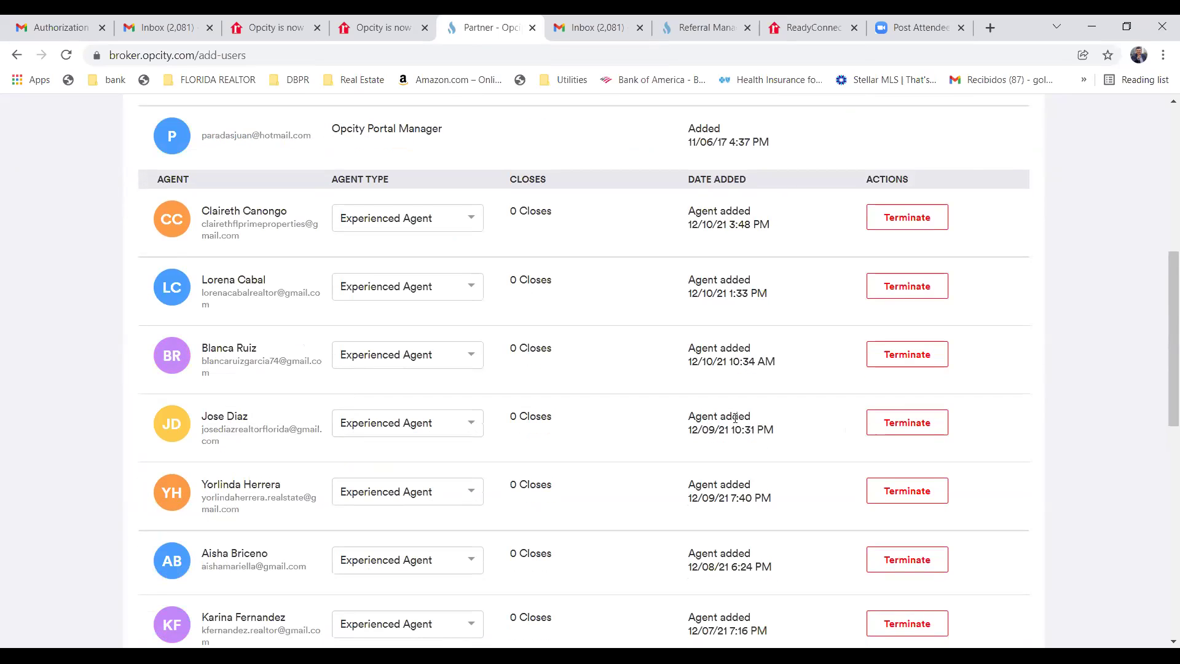
Check one agent's Agent Type choices, leaving it set to Experienced Agent.
left_click(471, 427)
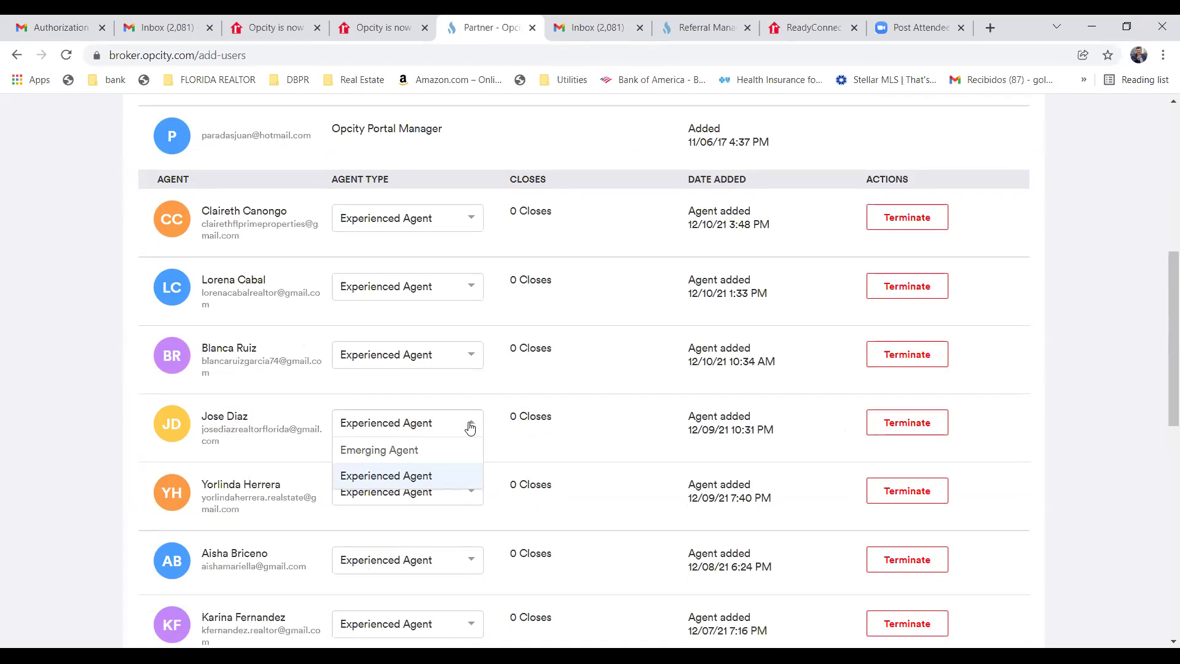
double_click(175, 420)
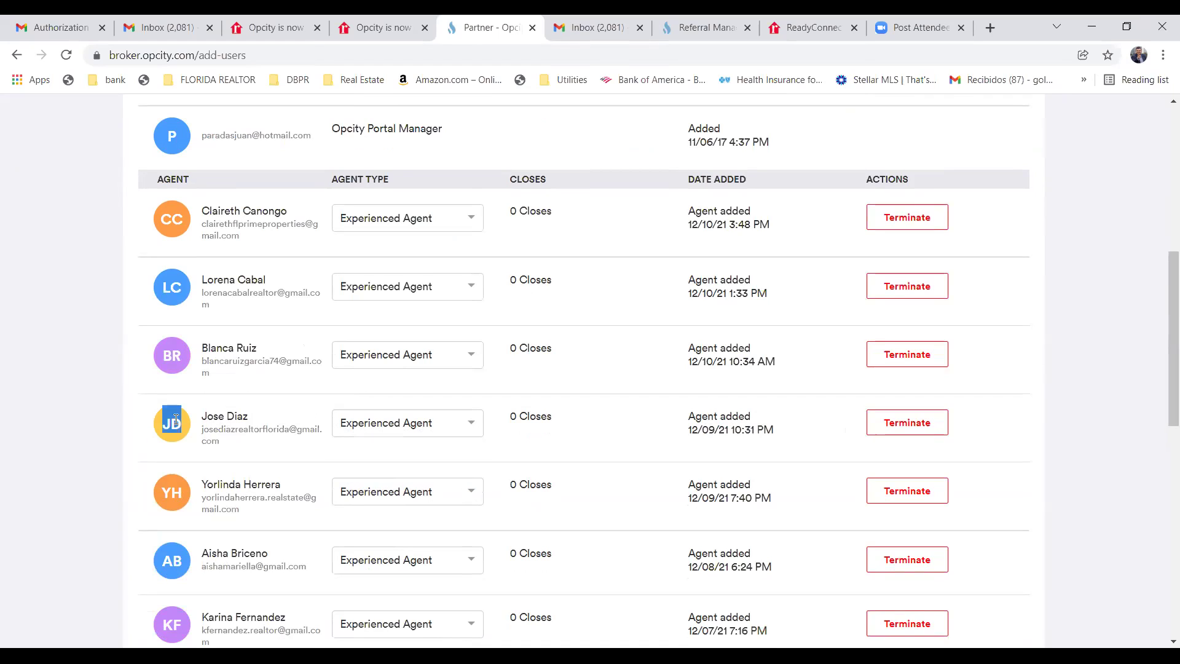
scroll(225, 430, "down", 5)
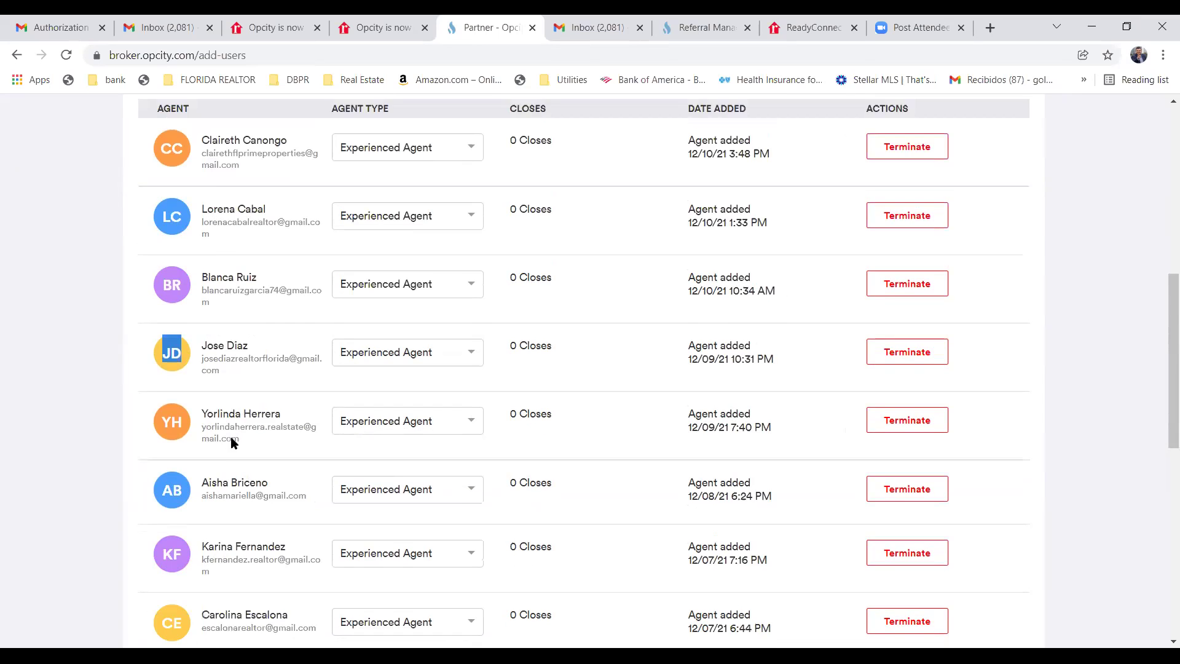
scroll(240, 440, "up", 12)
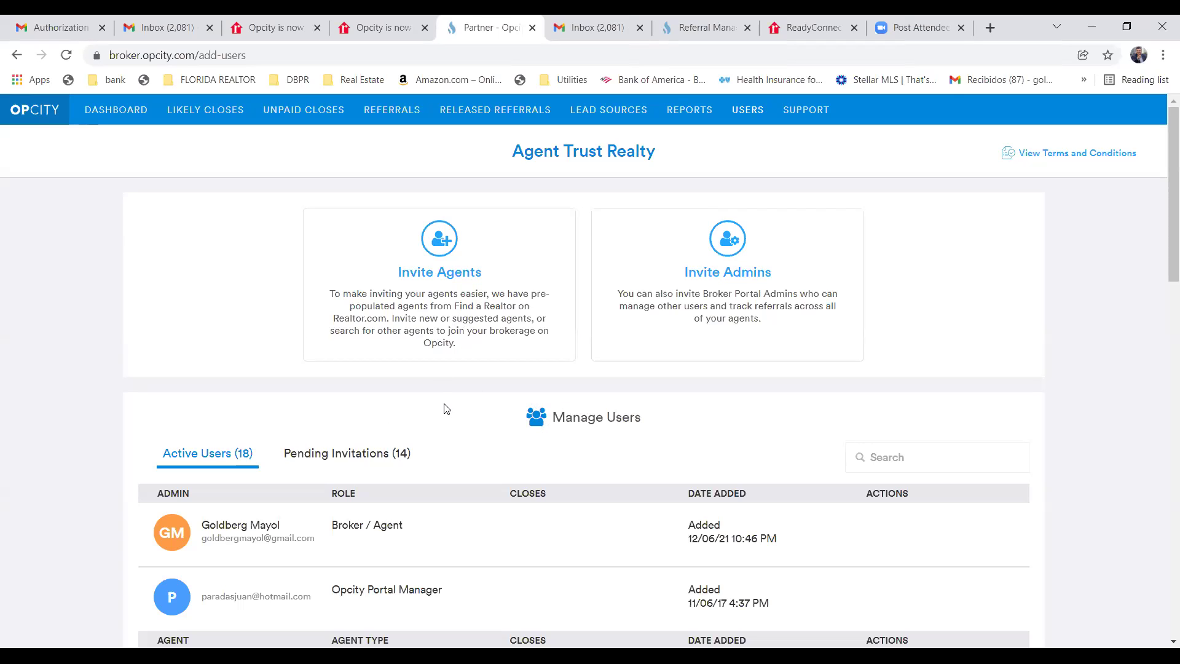
scroll(446, 408, "down", 3)
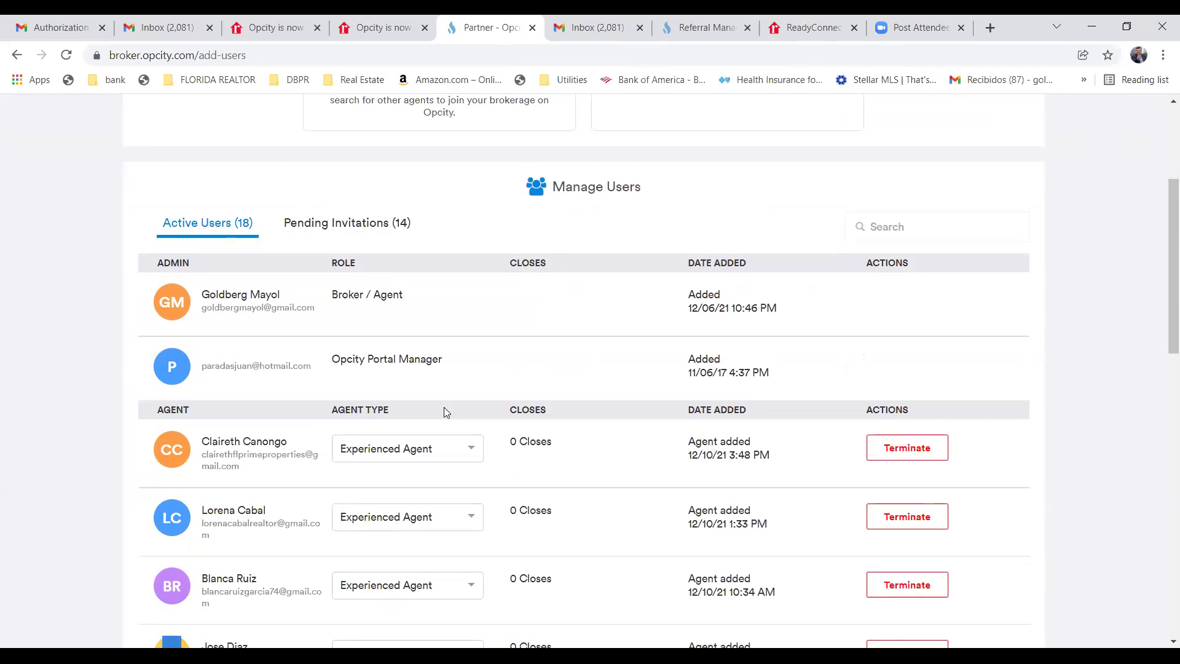
scroll(443, 407, "down", 5)
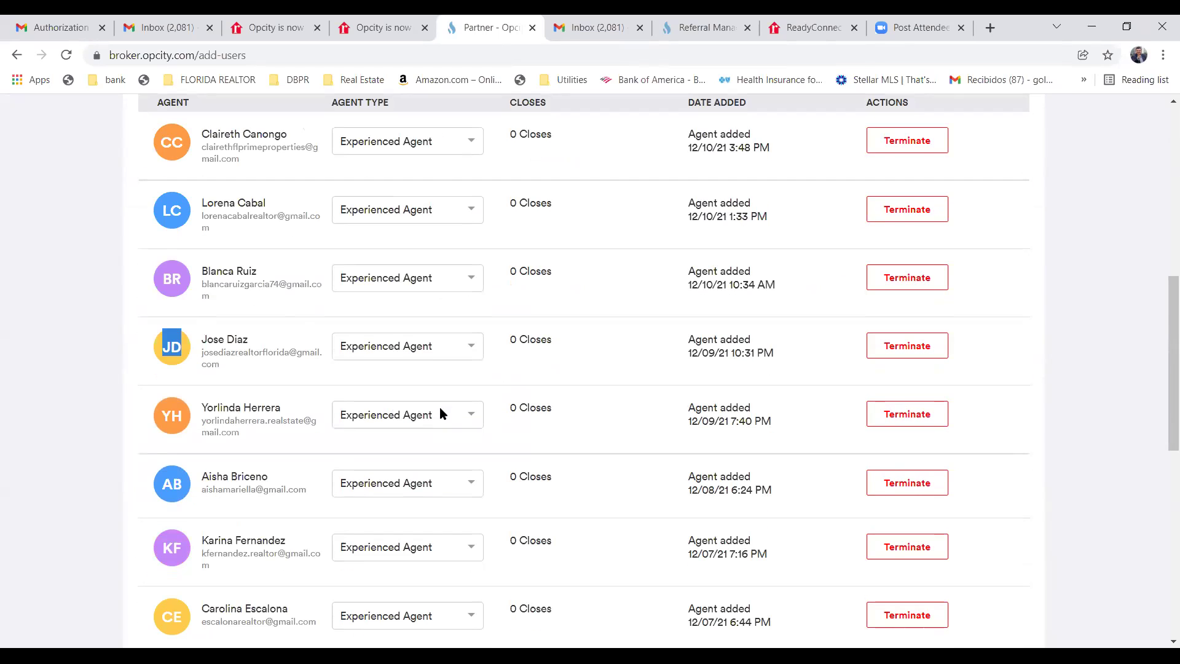
scroll(442, 414, "down", 5)
scroll(440, 413, "up", 6)
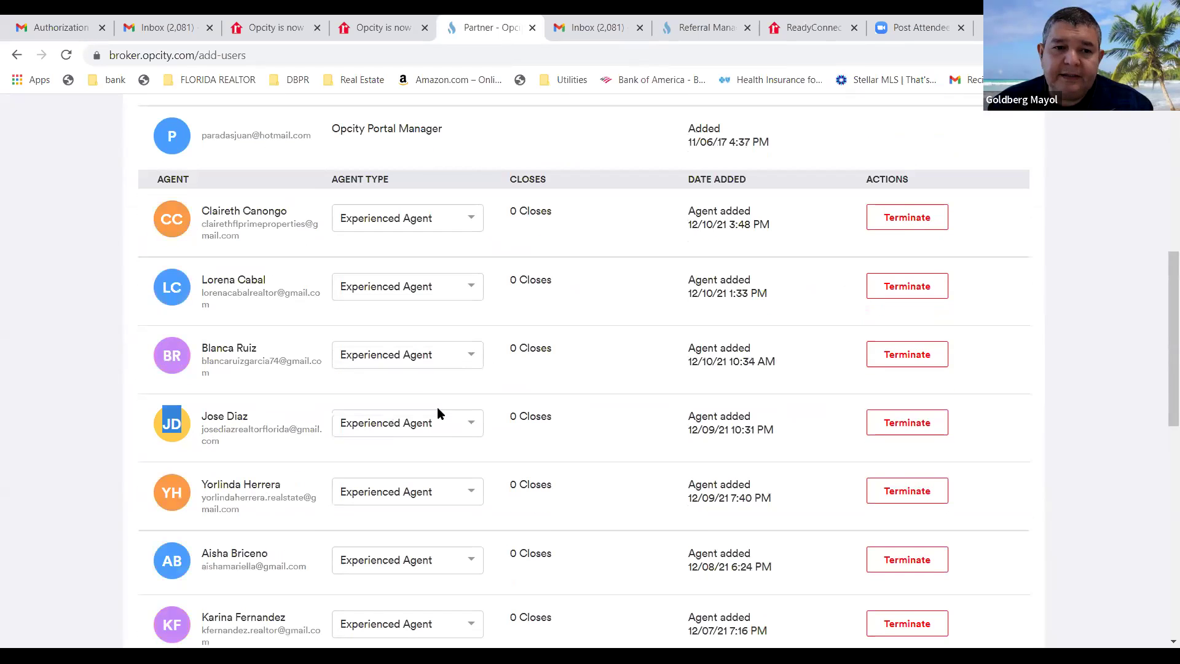
scroll(438, 413, "down", 5)
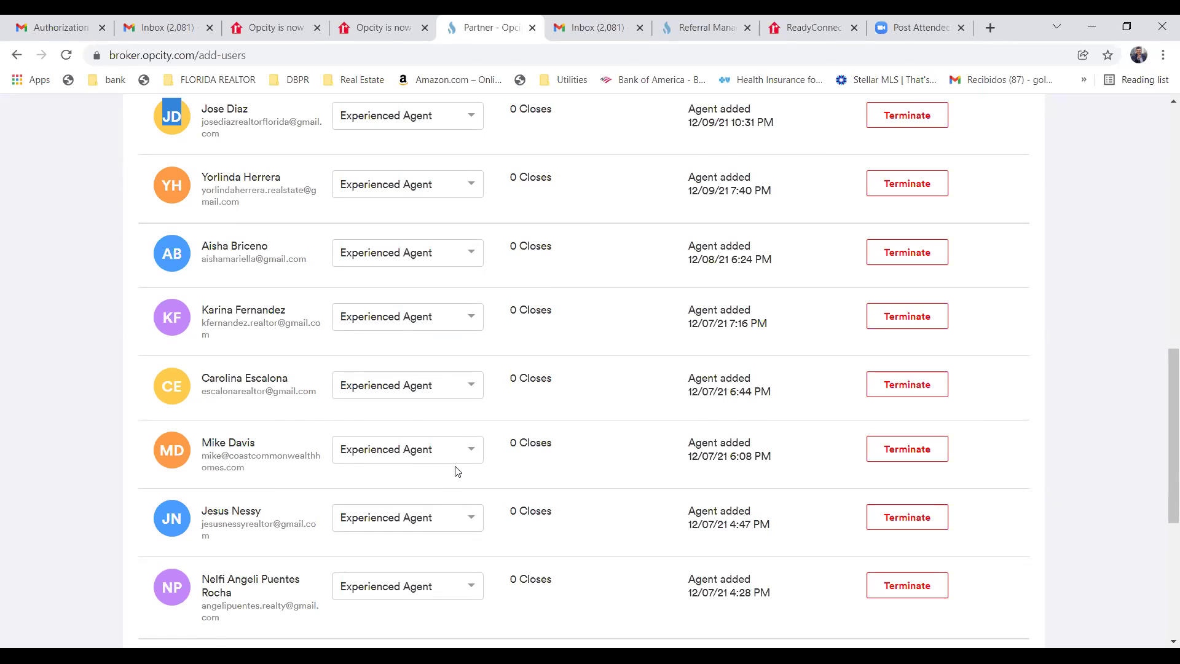
scroll(452, 485, "up", 10)
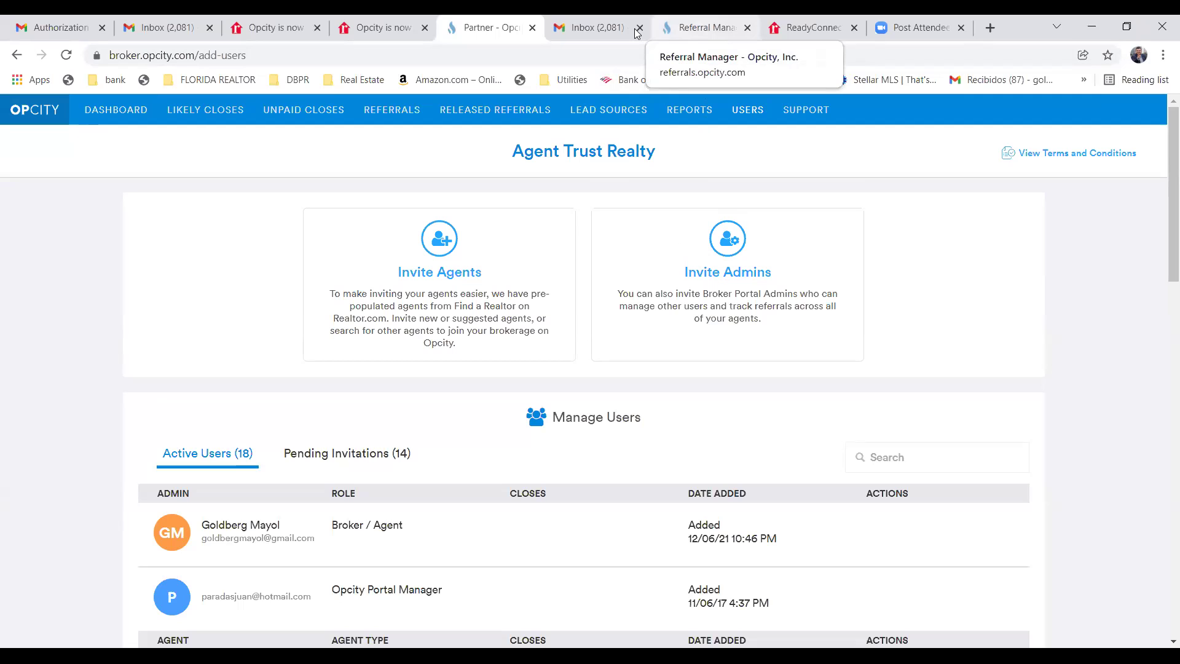
Switch to the 'Opcity is now realtor.com' page and scroll to the current-partner login options.
left_click(360, 29)
scroll(559, 330, "down", 5)
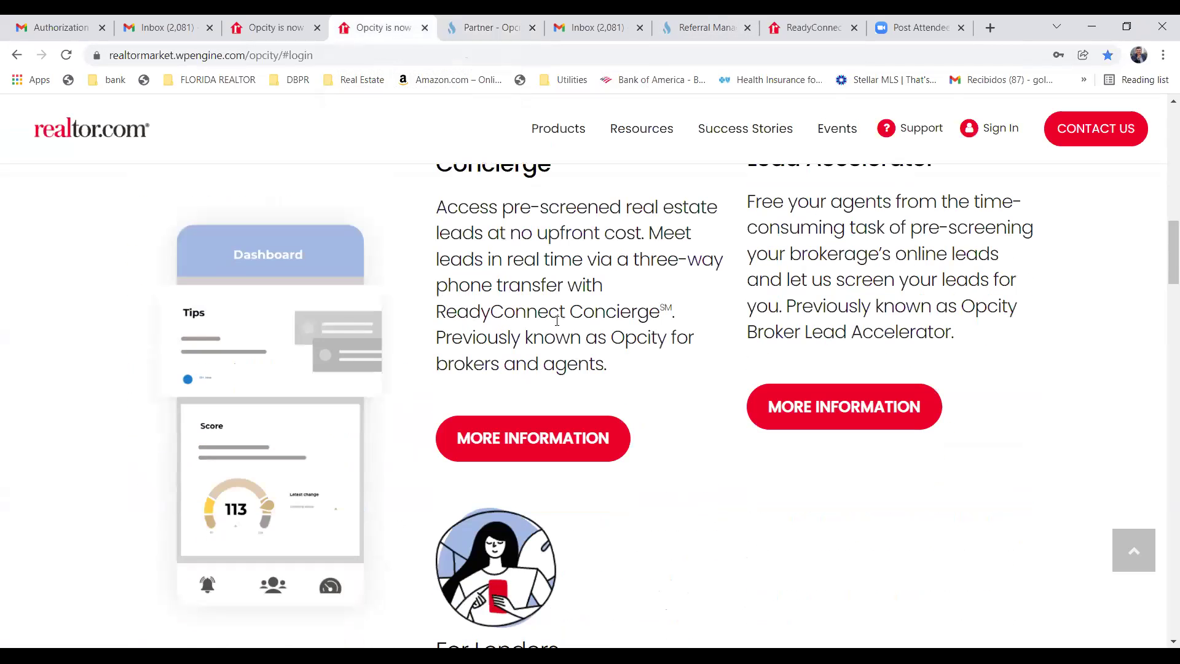
scroll(556, 326, "down", 5)
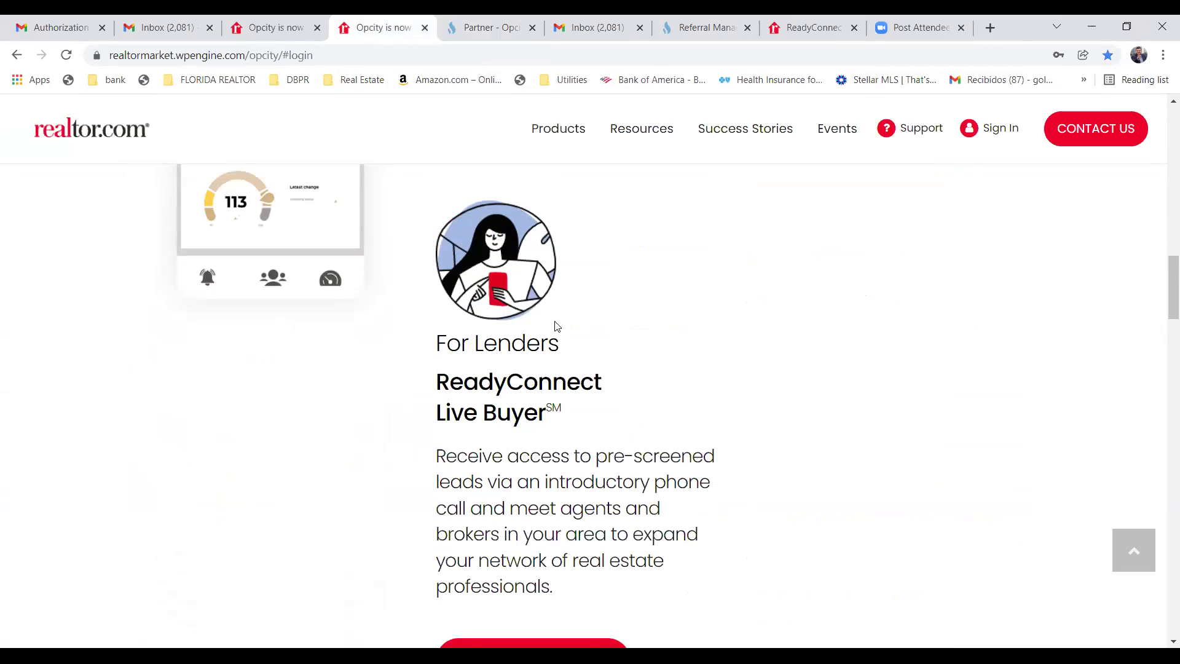
scroll(557, 326, "down", 5)
scroll(553, 326, "down", 5)
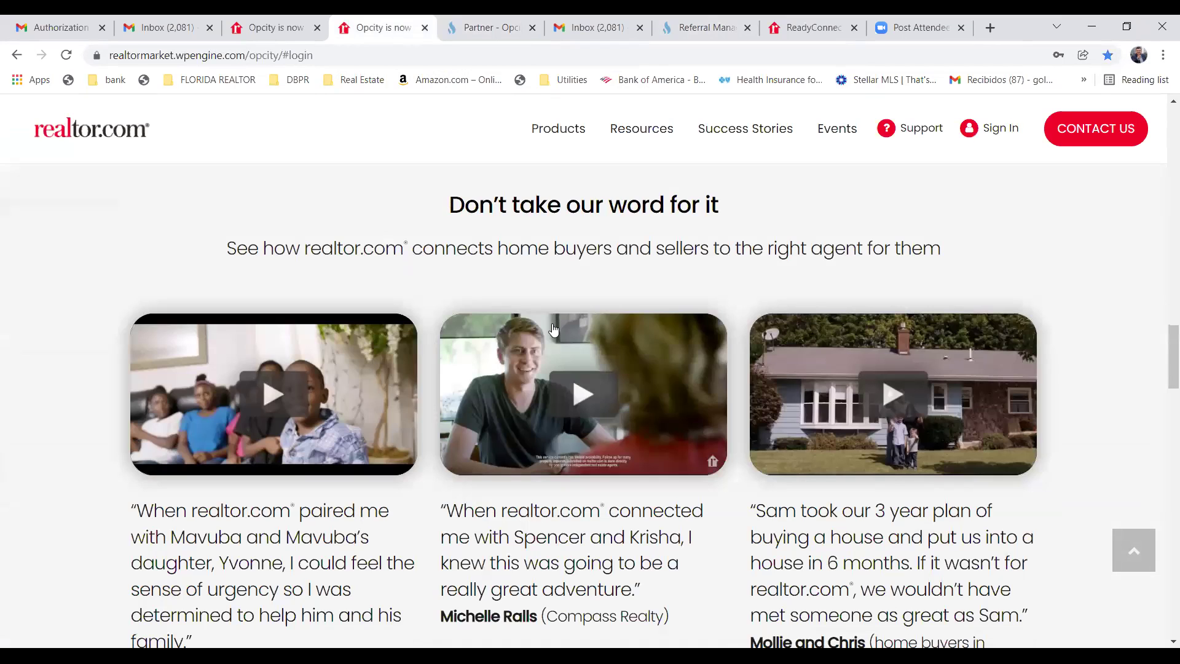
scroll(553, 330, "down", 10)
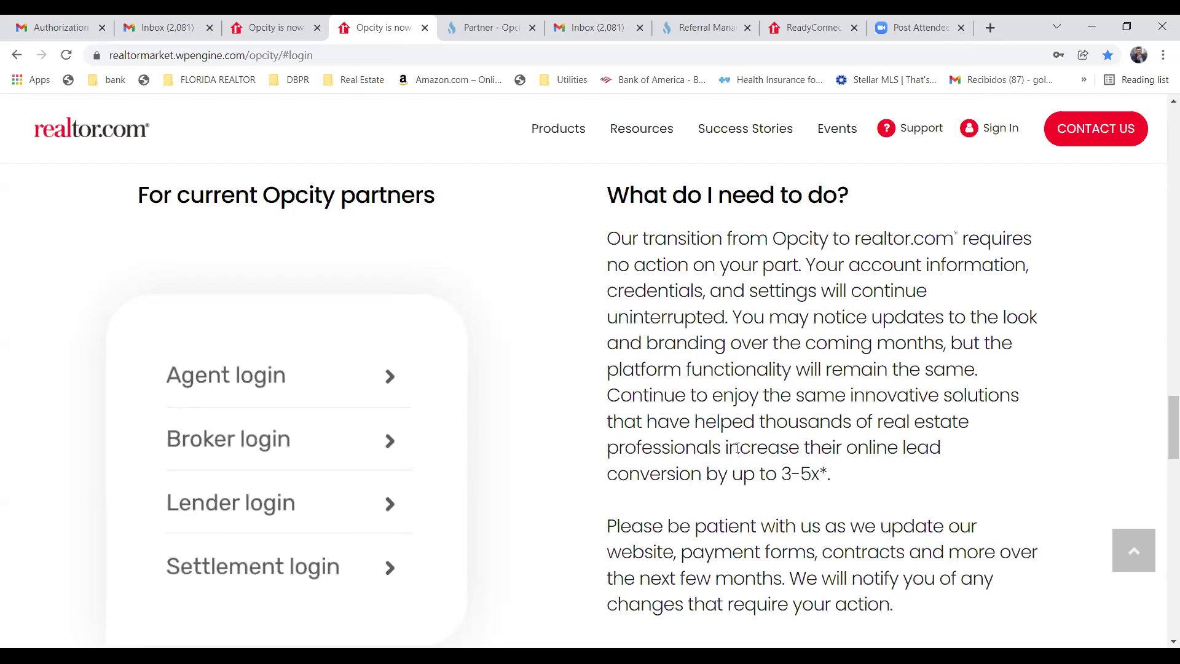
scroll(737, 449, "down", 5)
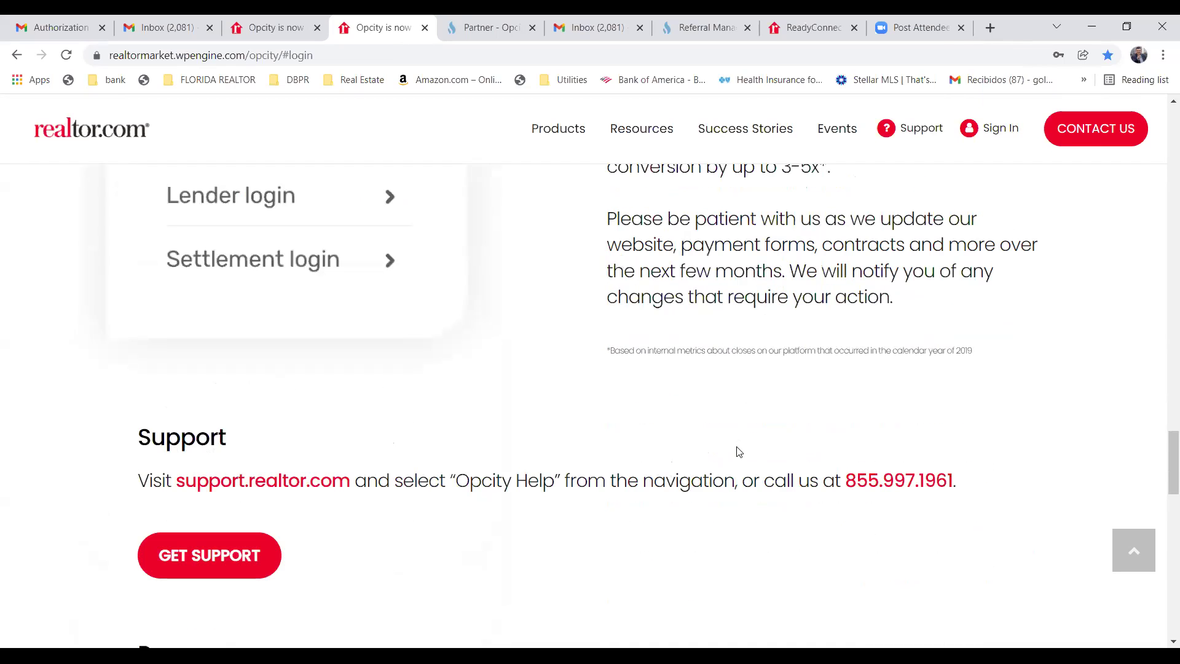
scroll(739, 451, "up", 5)
scroll(725, 454, "down", 4)
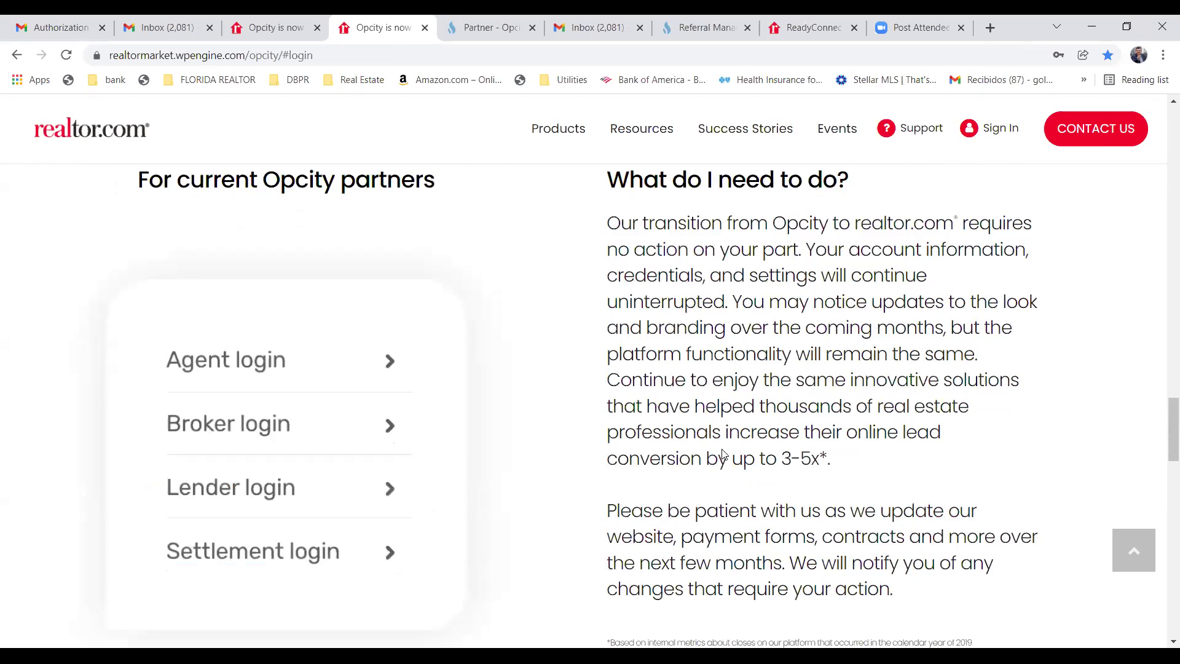
scroll(724, 454, "up", 2)
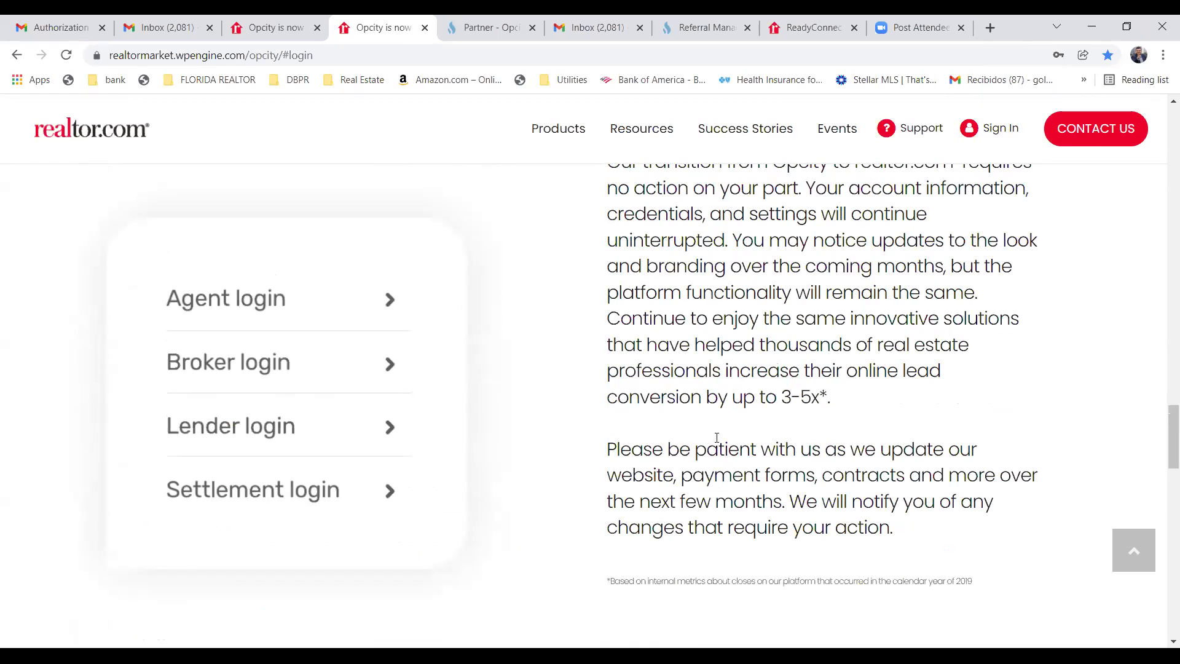
scroll(715, 434, "up", 4)
scroll(706, 436, "down", 4)
Highlight the sentence about increasing online lead conversion, then clear it and scroll back up.
left_click_drag(613, 351, 961, 376)
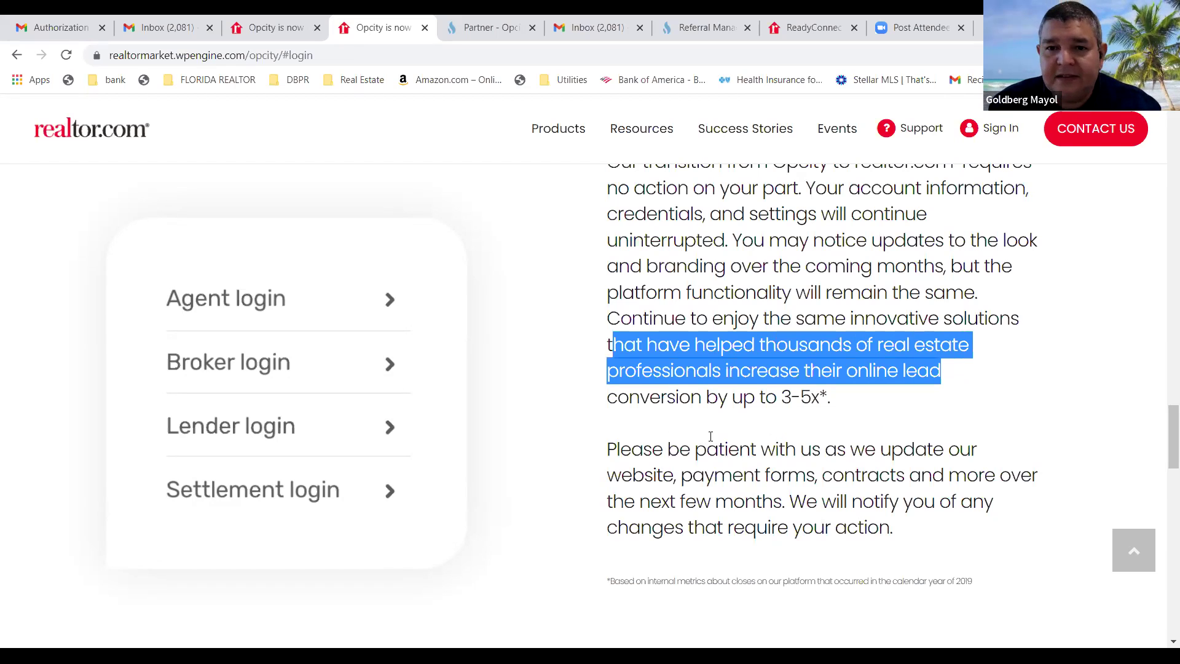
left_click(557, 353)
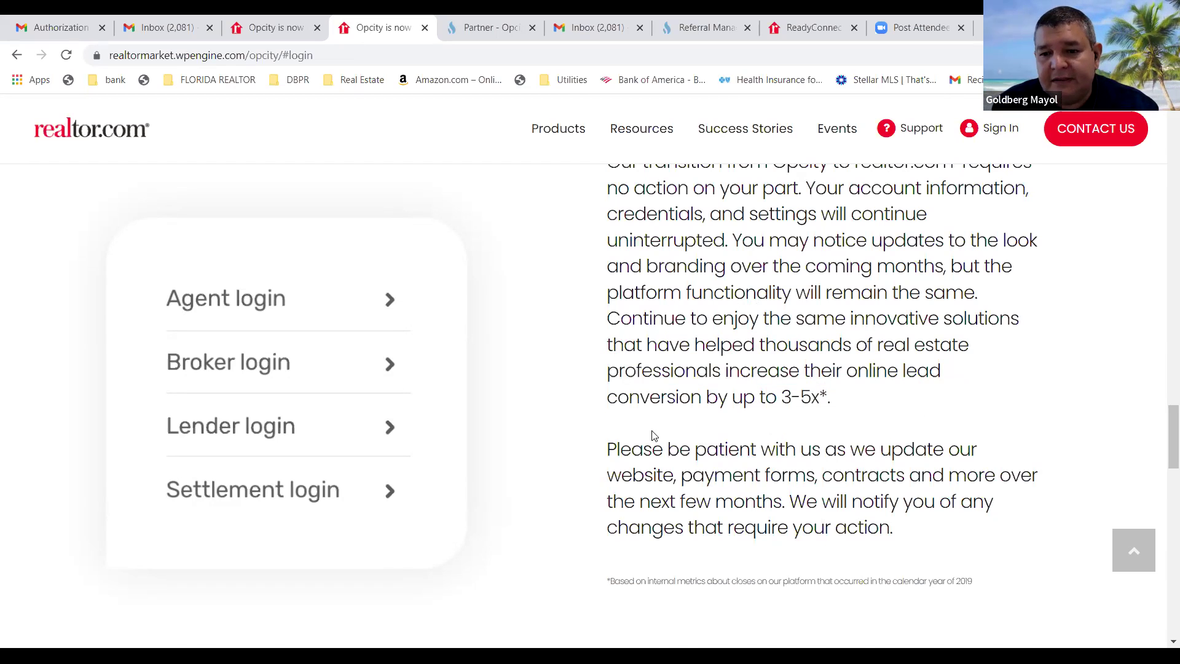
scroll(649, 431, "up", 8)
scroll(647, 432, "up", 10)
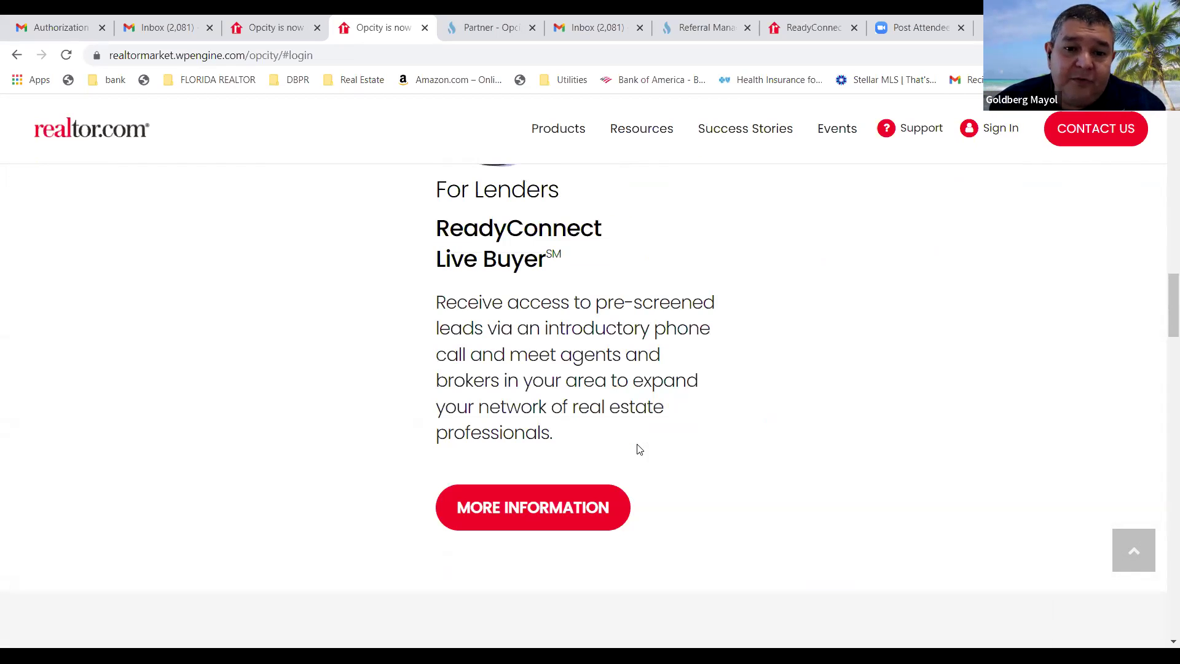
scroll(645, 443, "up", 12)
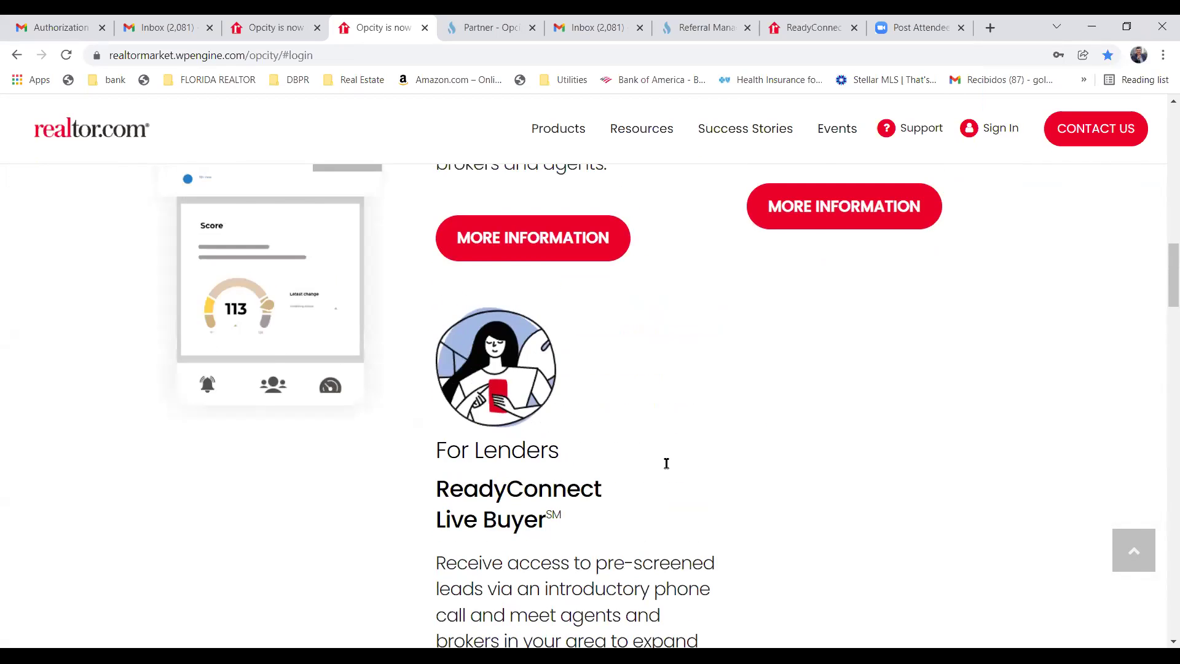
scroll(669, 455, "up", 7)
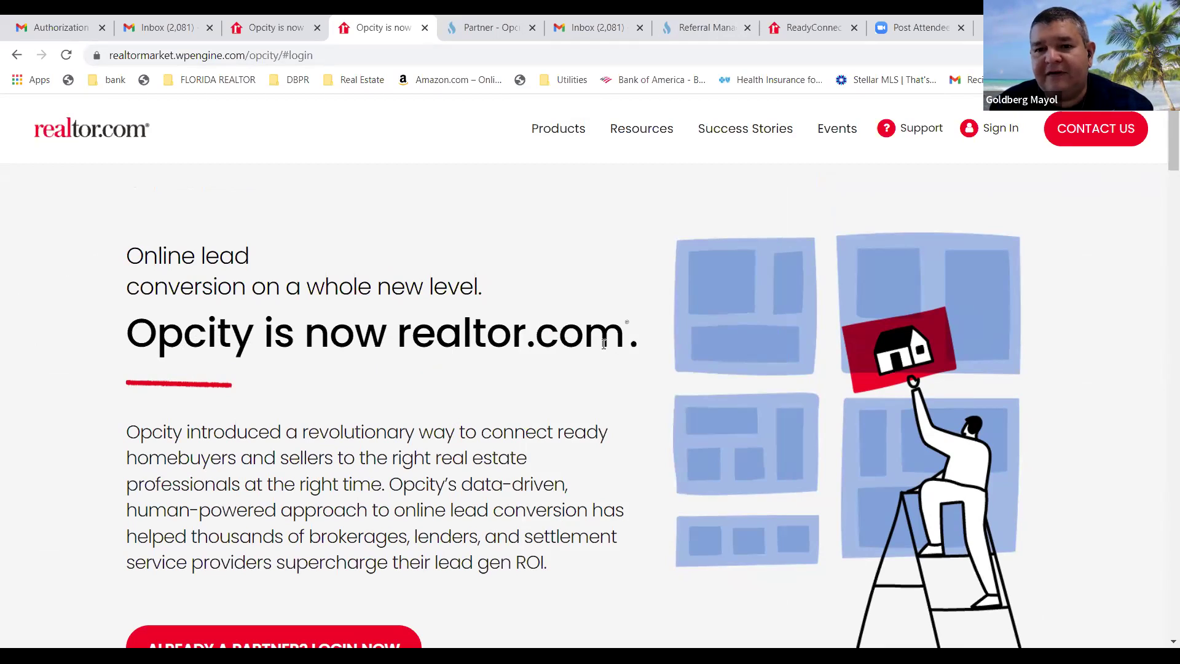
Scroll through the rest of the Opcity page, then switch to the Gmail inbox.
scroll(533, 371, "down", 12)
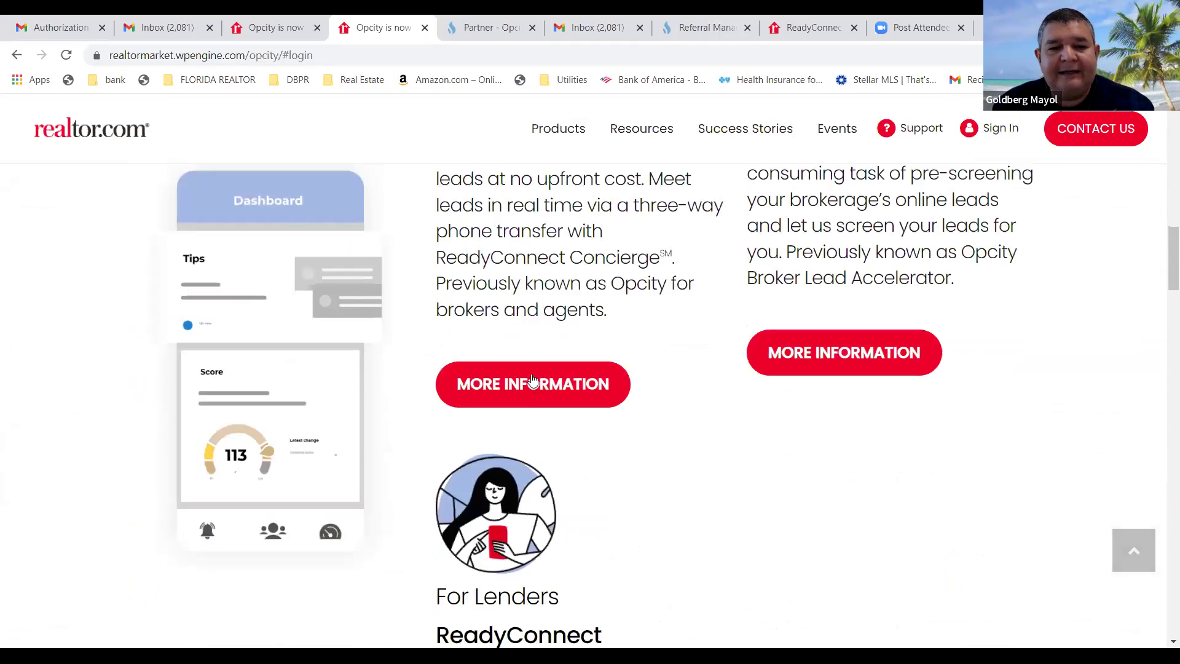
scroll(532, 380, "down", 15)
scroll(529, 375, "down", 8)
scroll(526, 374, "up", 4)
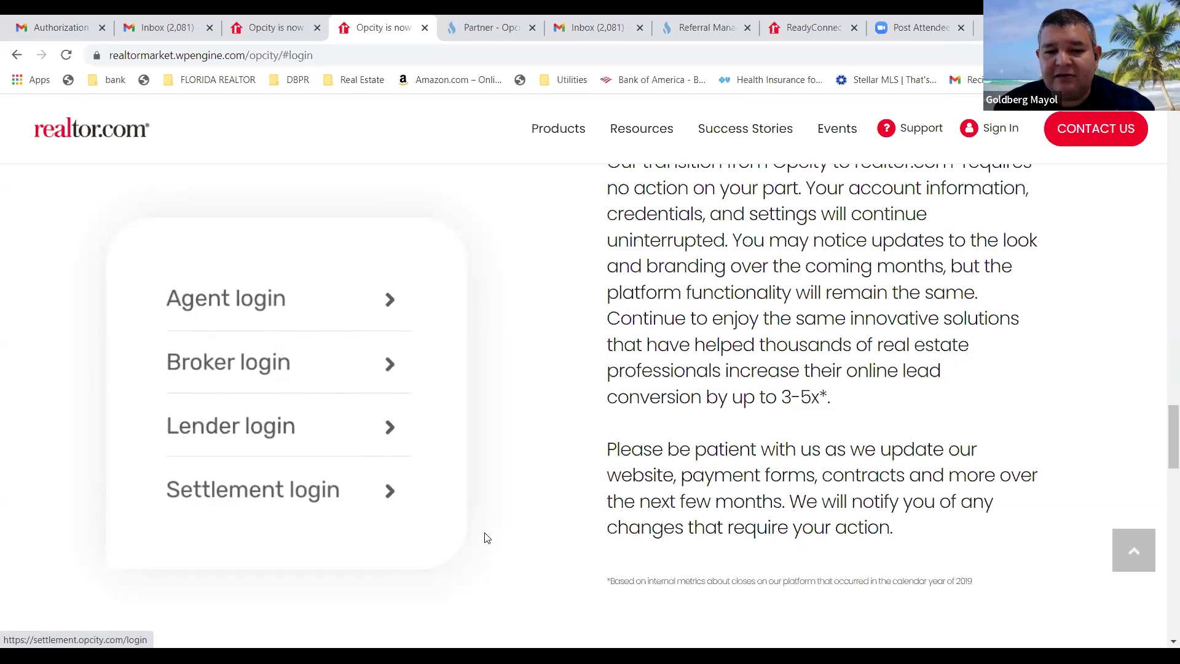
scroll(656, 522, "down", 10)
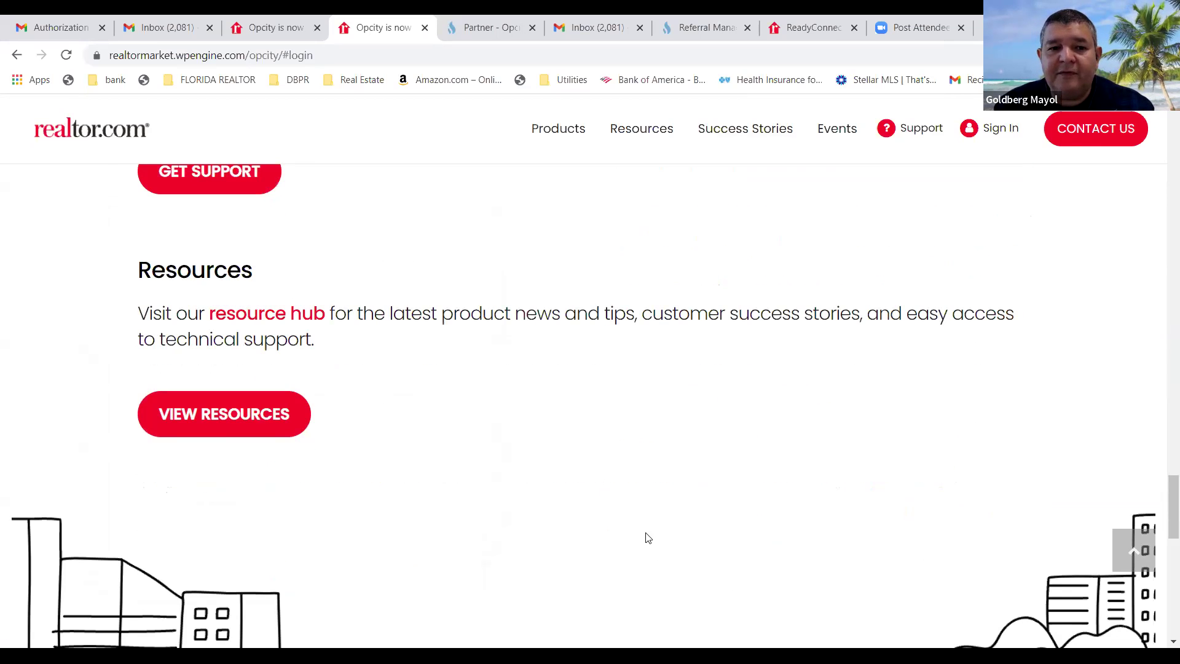
scroll(656, 432, "down", 10)
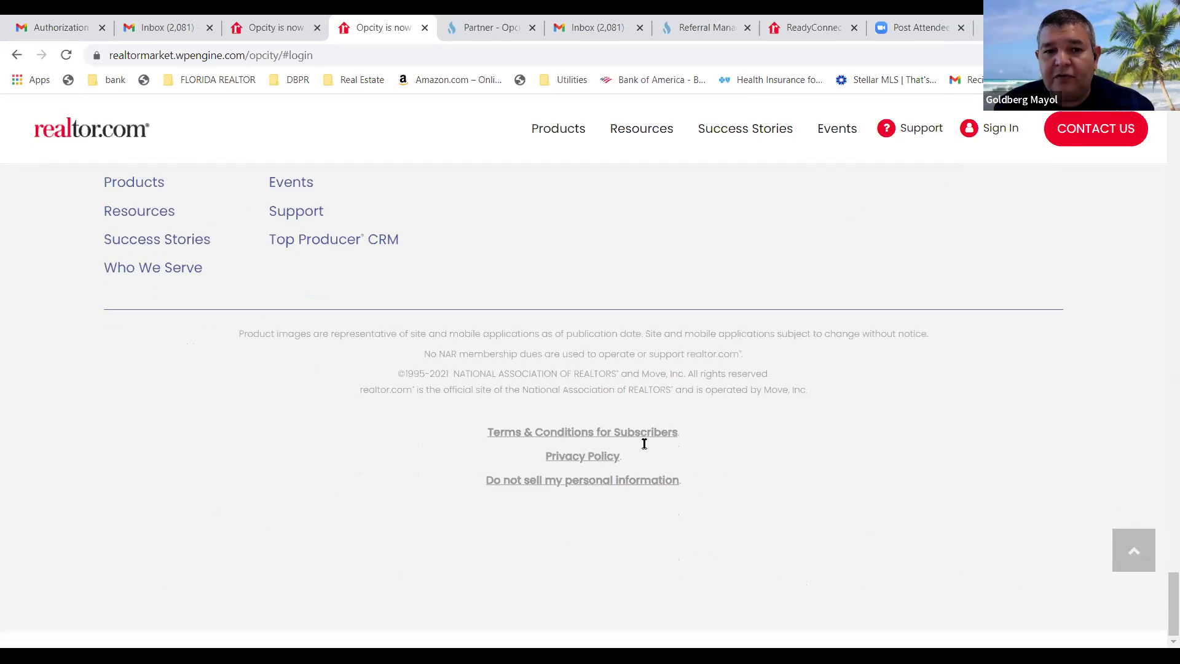
scroll(645, 456, "up", 12)
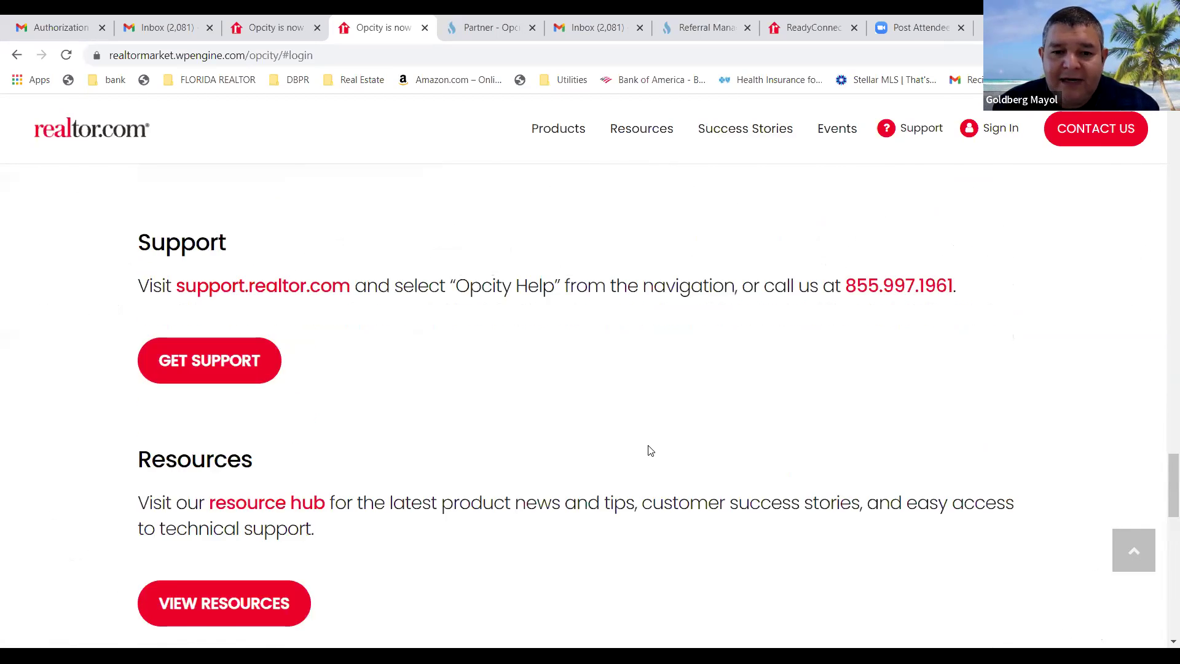
scroll(644, 443, "up", 8)
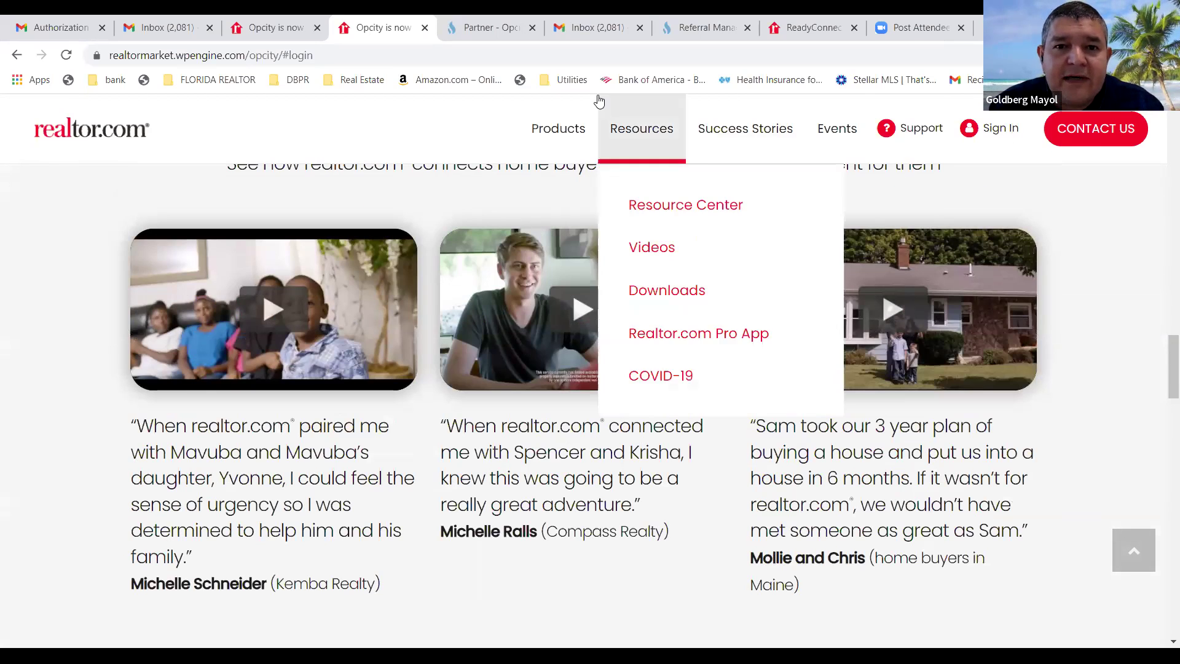
left_click(600, 31)
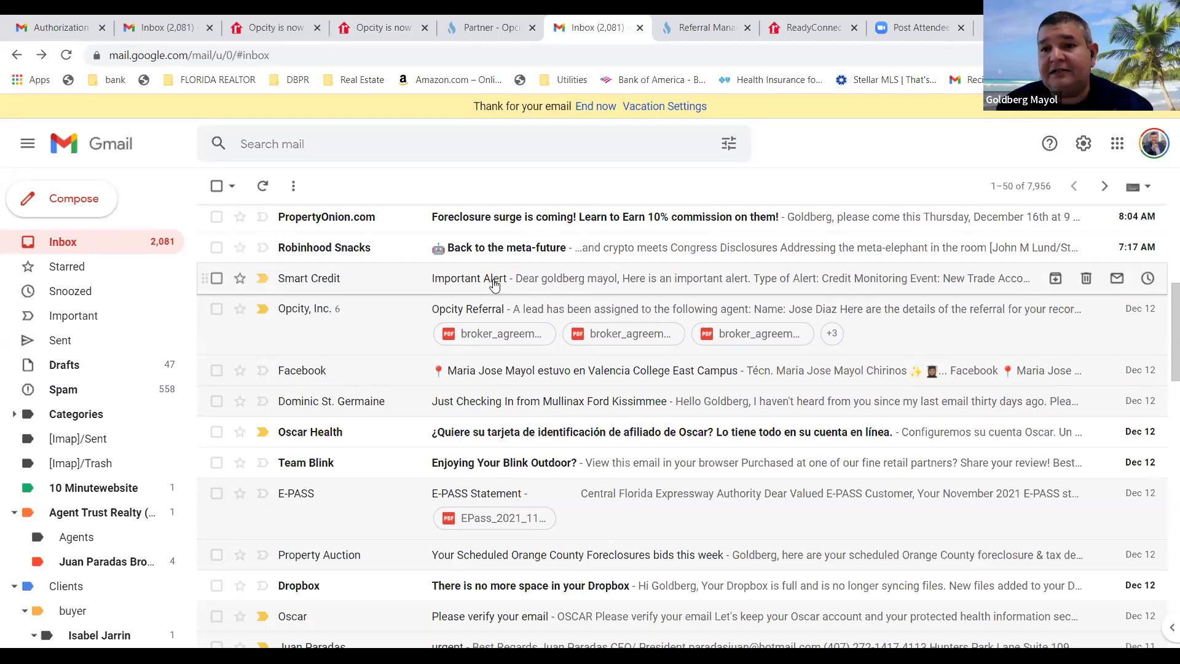
Open the broker_agreement.pdf attachment on the Opcity Referral email.
left_click(507, 335)
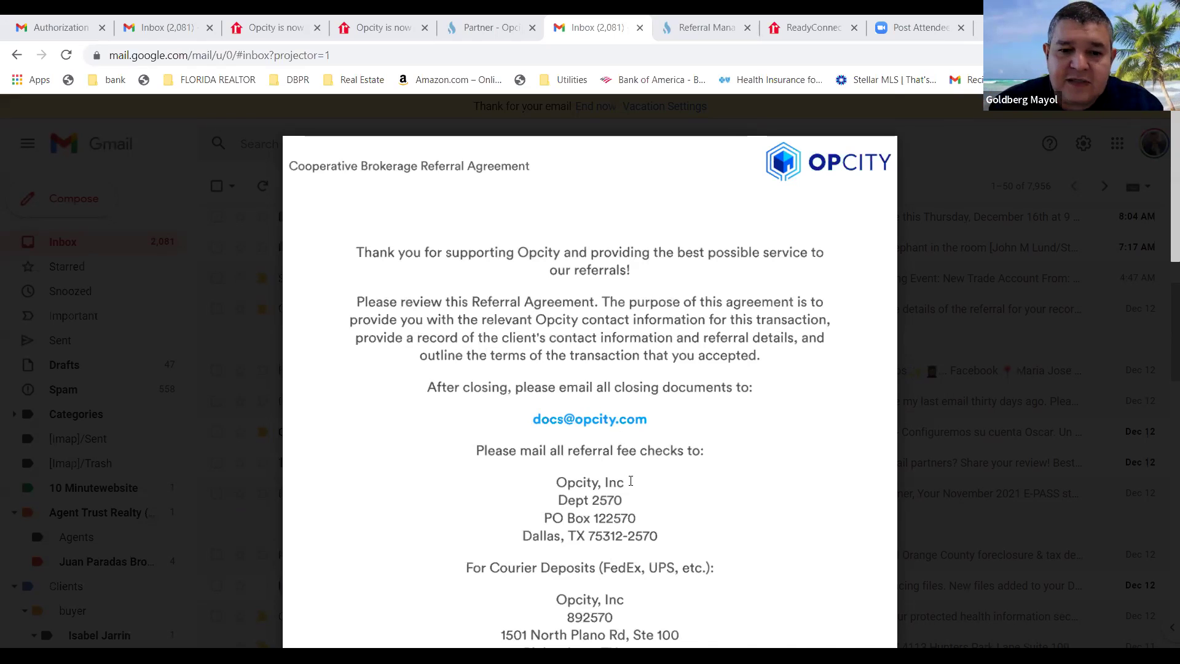
scroll(628, 482, "down", 10)
scroll(557, 458, "up", 12)
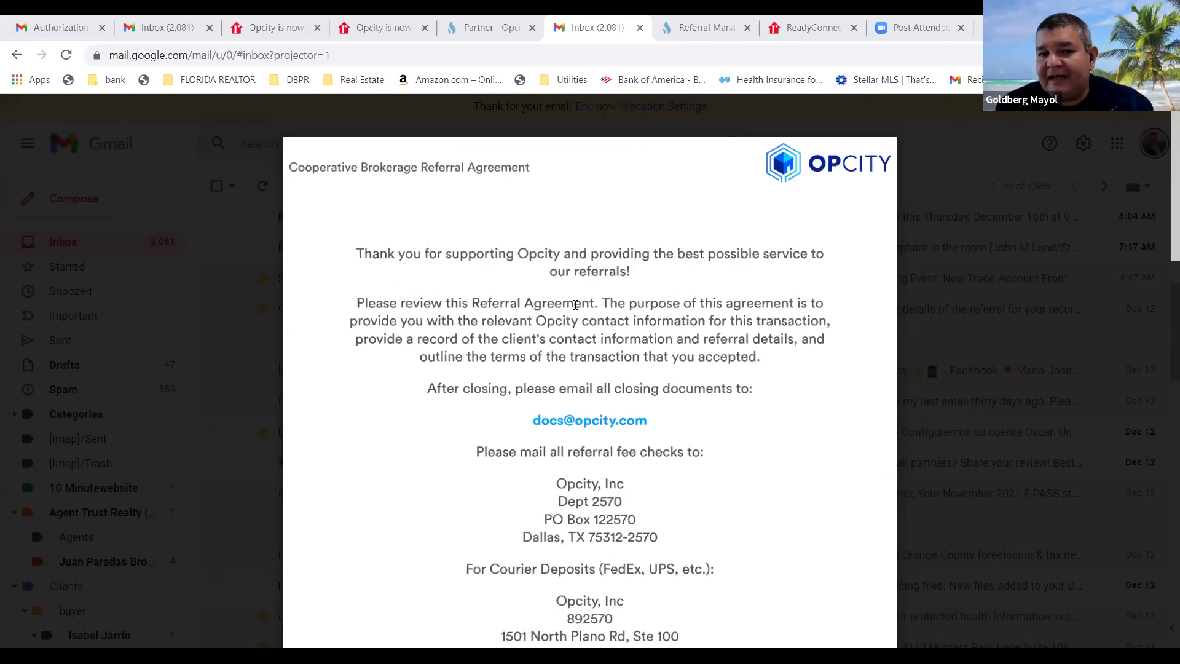
mouse_move(477, 323)
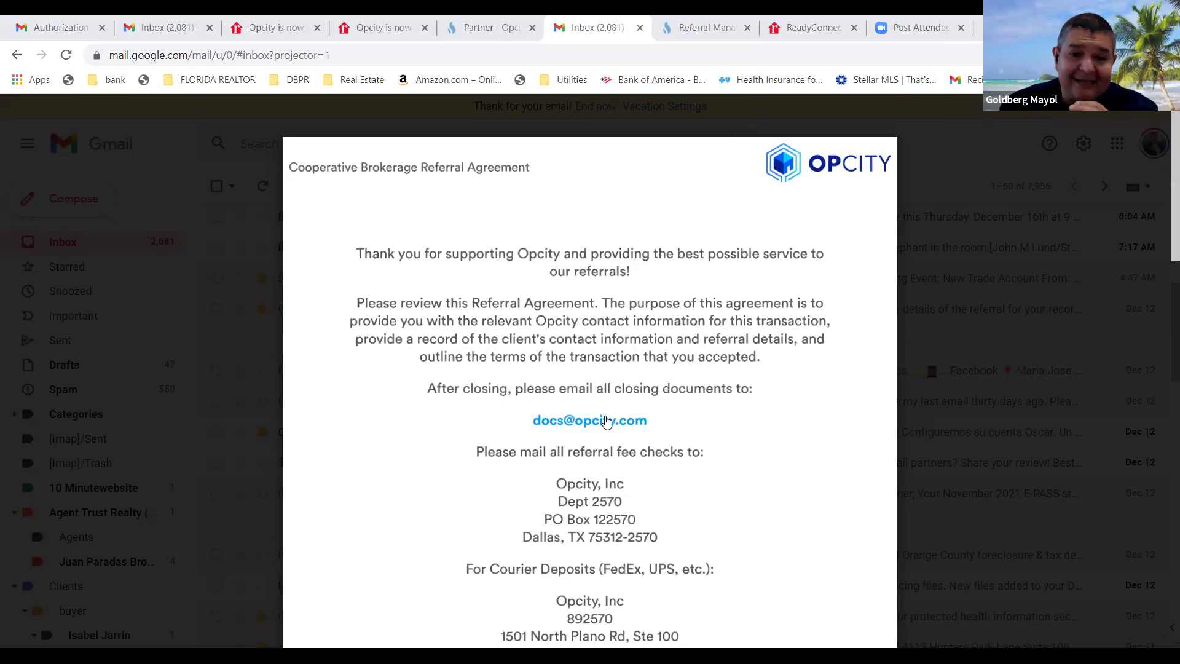
scroll(609, 424, "down", 1)
scroll(613, 431, "down", 4)
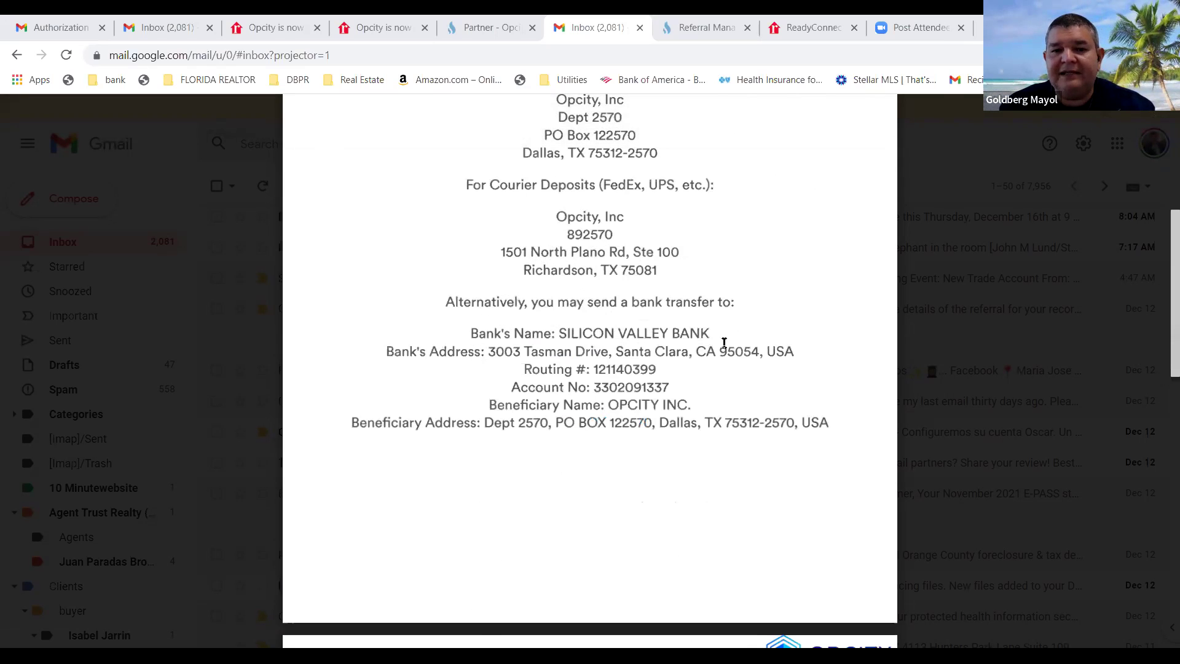
scroll(713, 364, "down", 6)
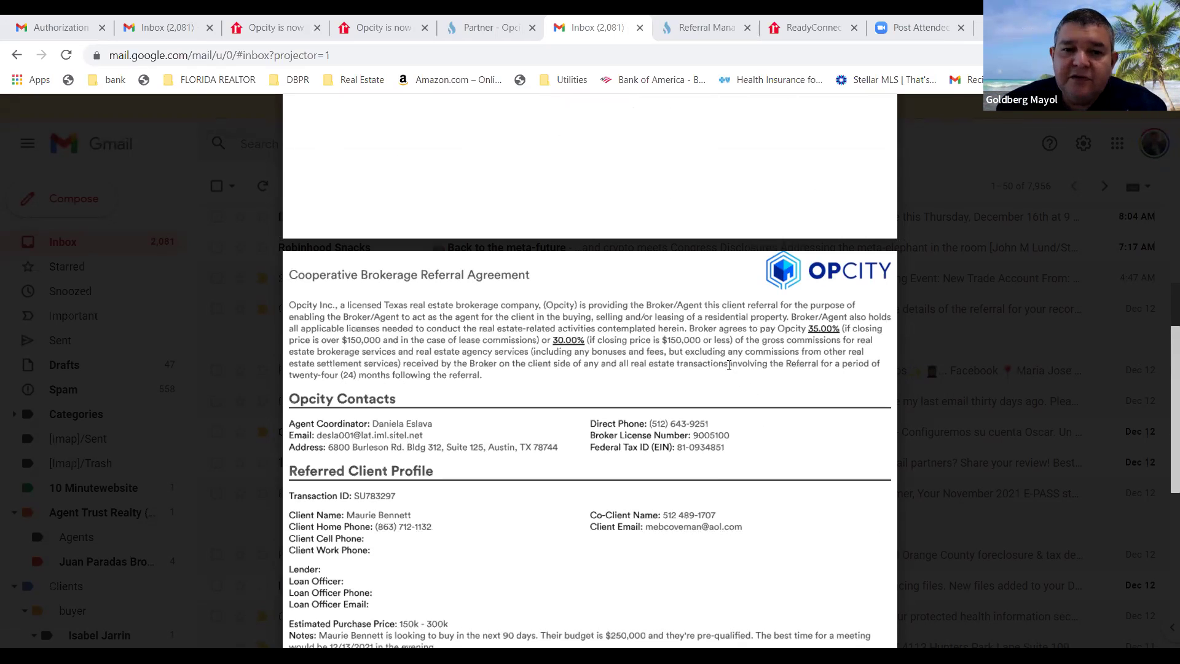
scroll(731, 378, "down", 3)
scroll(723, 363, "up", 3)
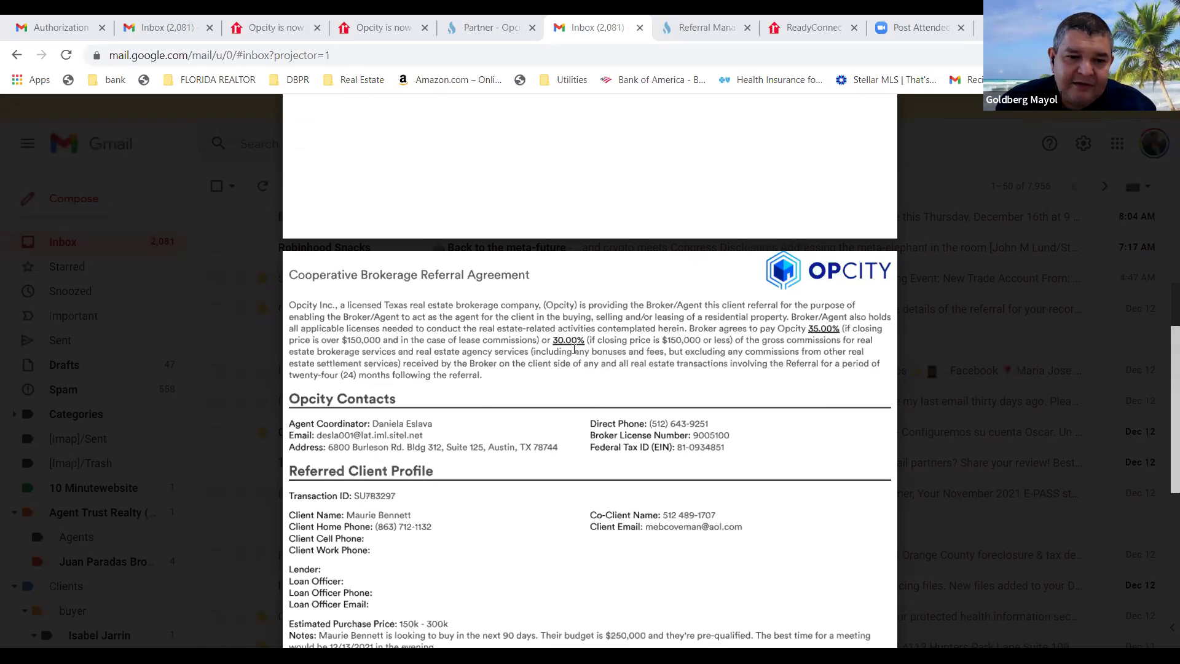
scroll(479, 403, "down", 4)
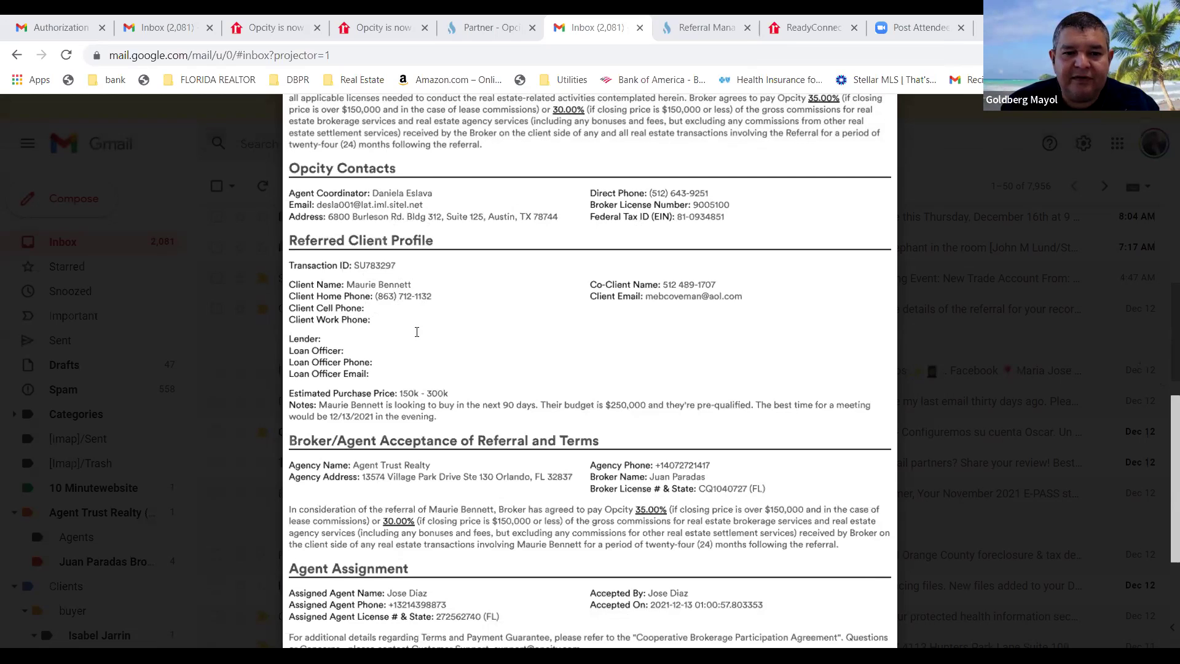
Scroll through both pages of the referral agreement preview and back up.
scroll(417, 332, "down", 3)
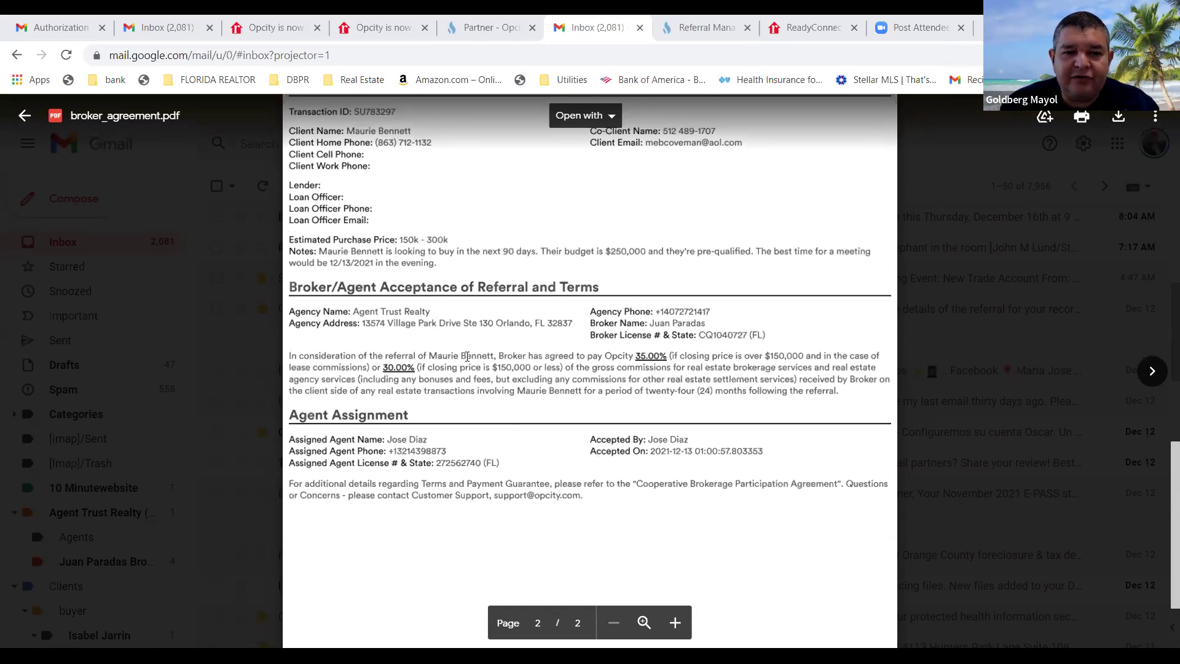
scroll(467, 356, "down", 2)
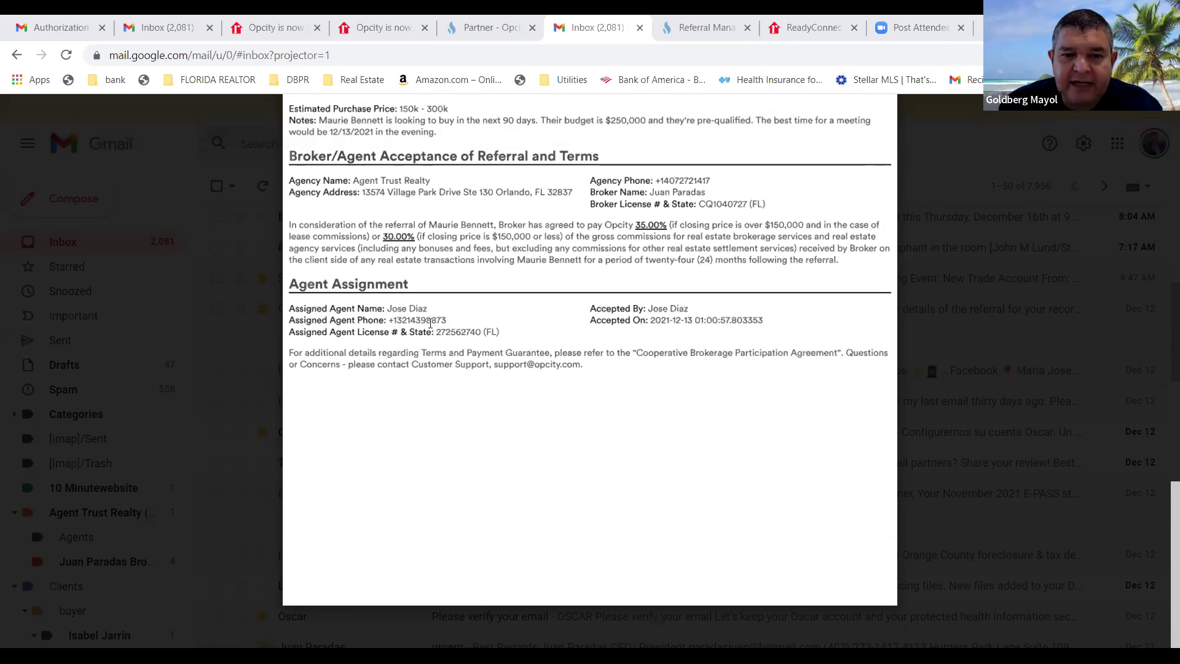
scroll(655, 355, "up", 3)
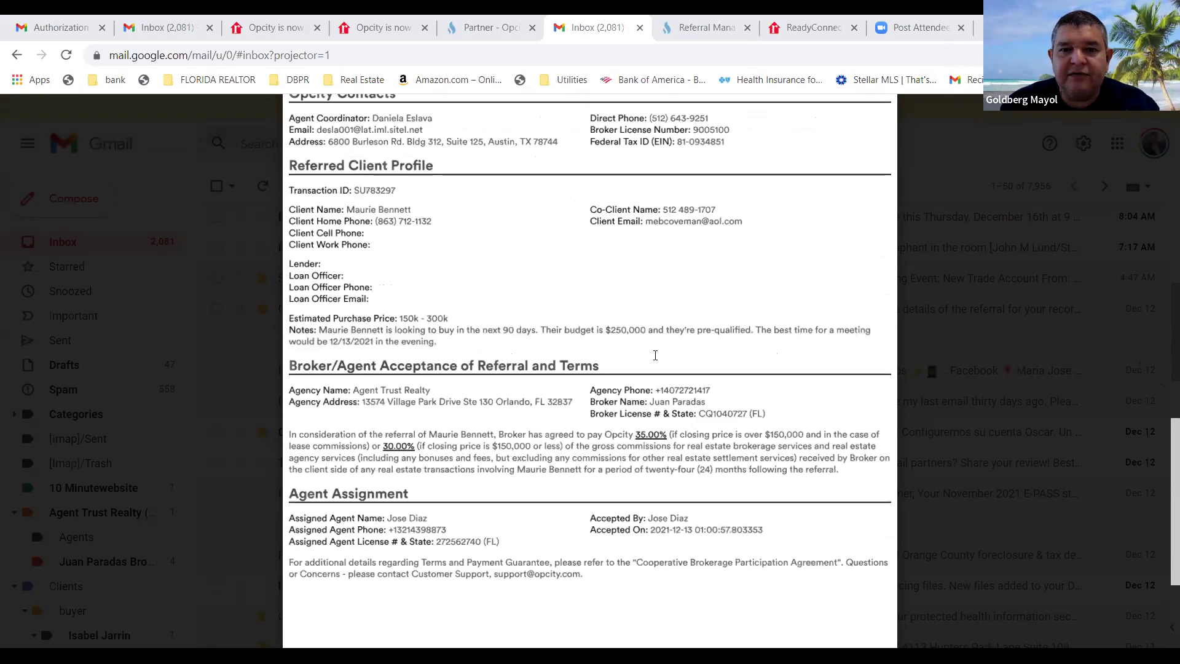
scroll(656, 355, "up", 10)
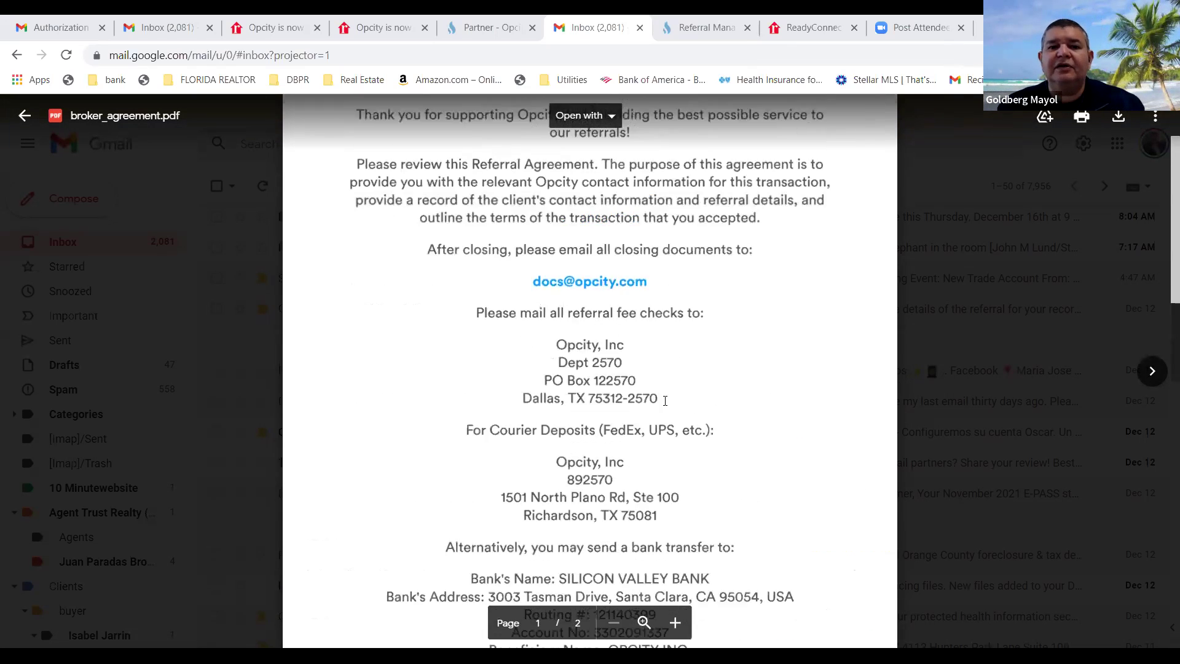
scroll(665, 401, "up", 2)
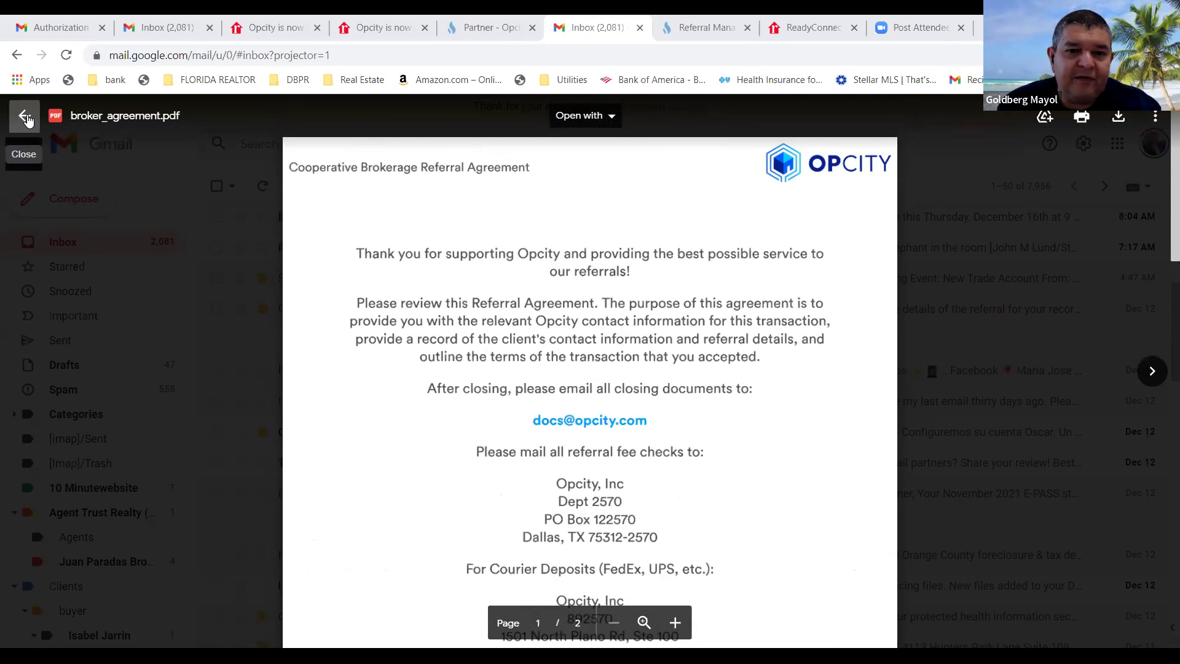
Open the email's second broker_agreement.pdf attachment and return to its page 1.
left_click(25, 116)
left_click(602, 339)
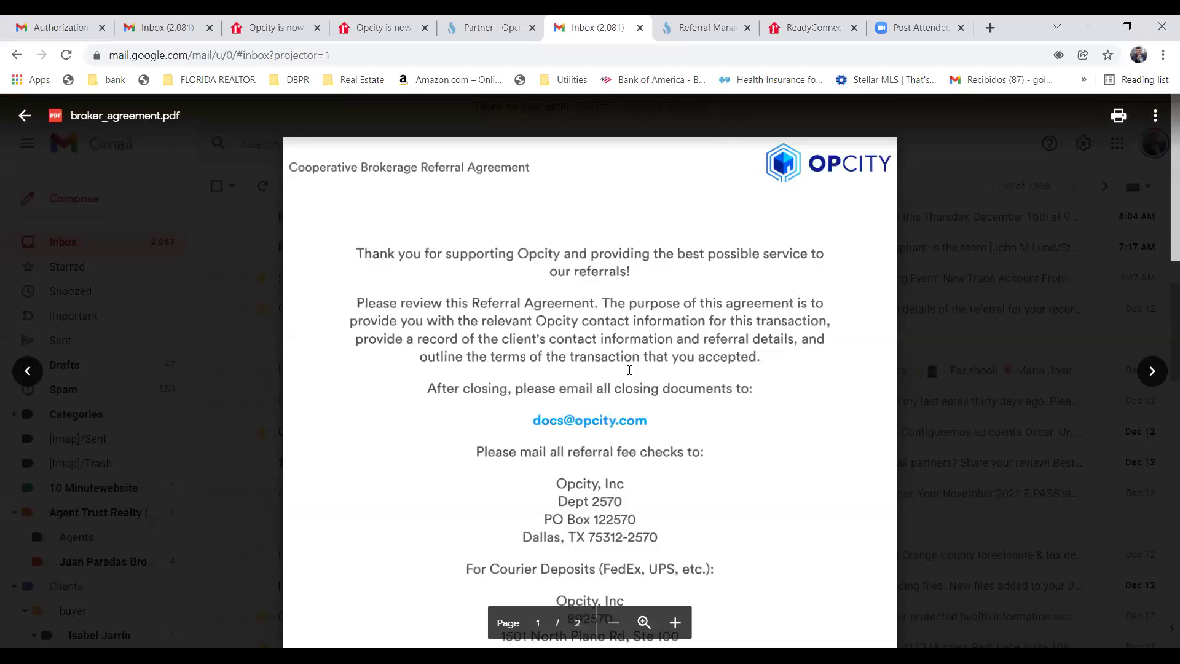
scroll(634, 375, "down", 15)
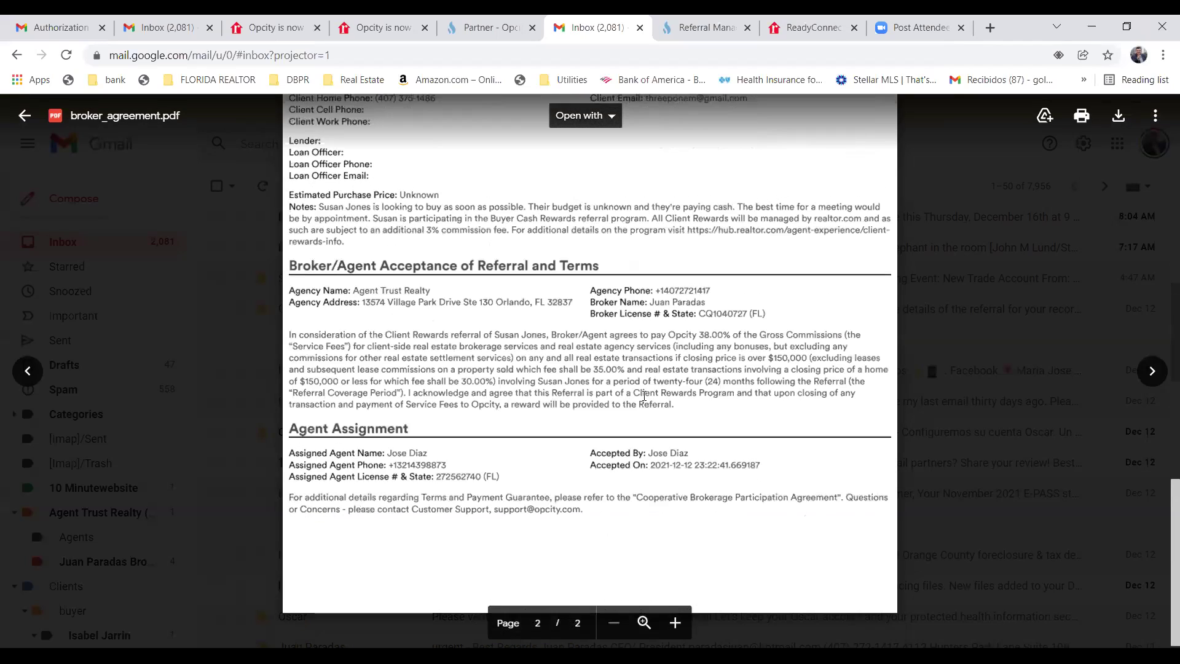
scroll(644, 395, "up", 15)
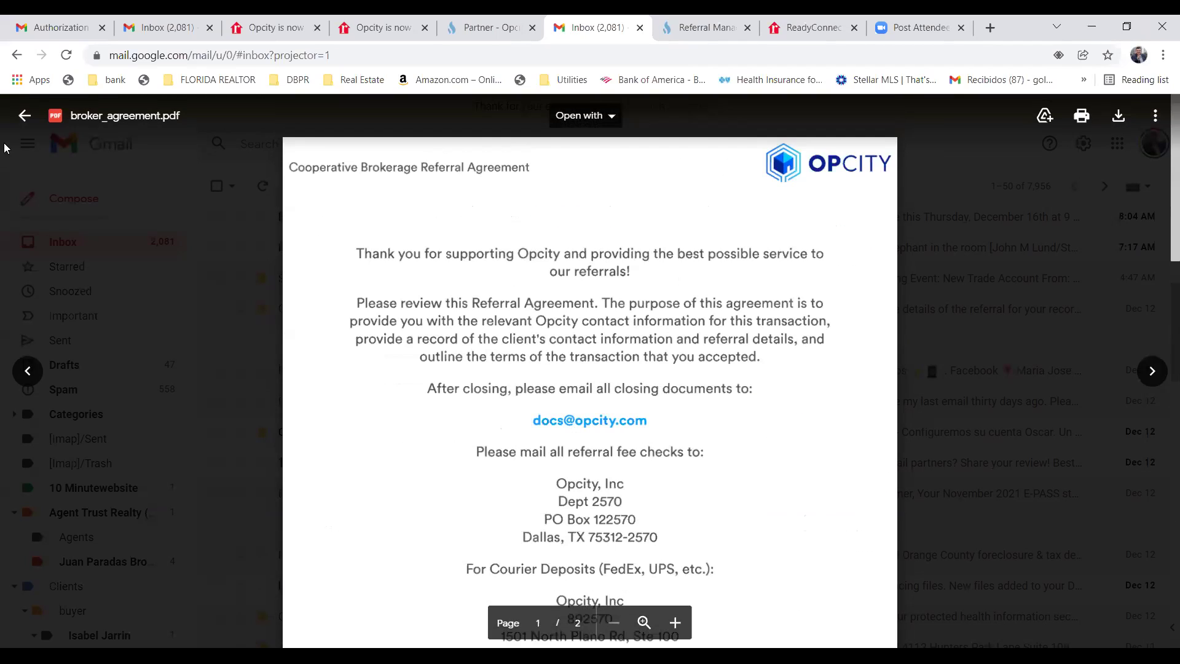
Close the agreement preview and go to the Opcity Referral Manager referrals page.
left_click(24, 116)
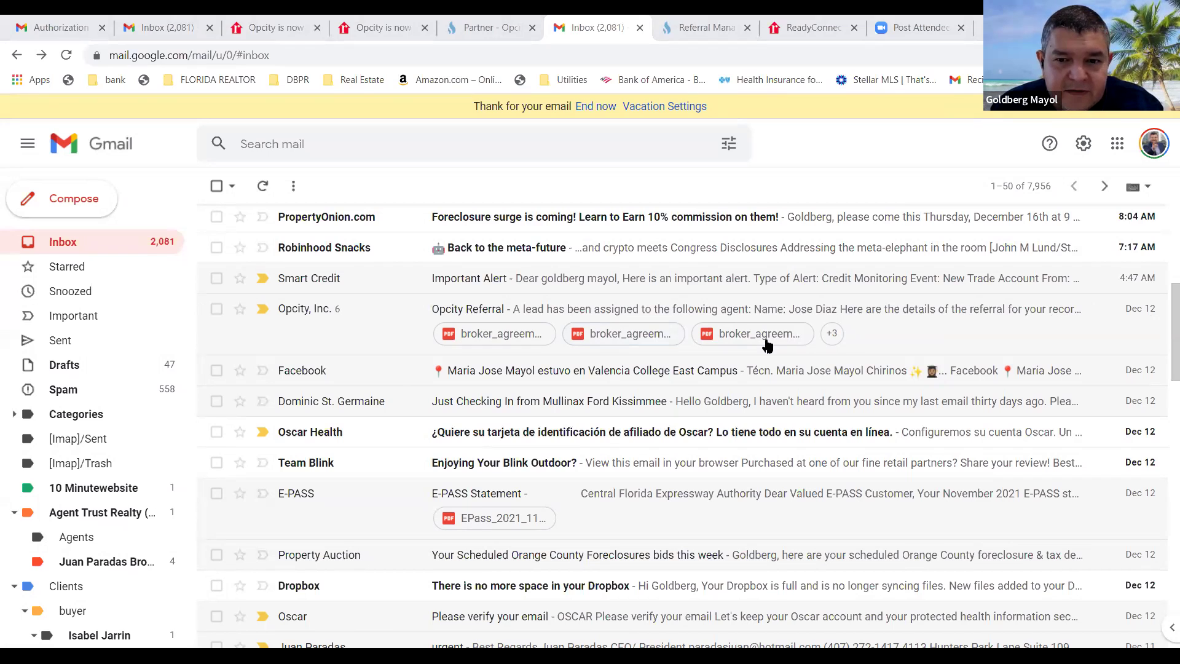
left_click(817, 28)
left_click(703, 28)
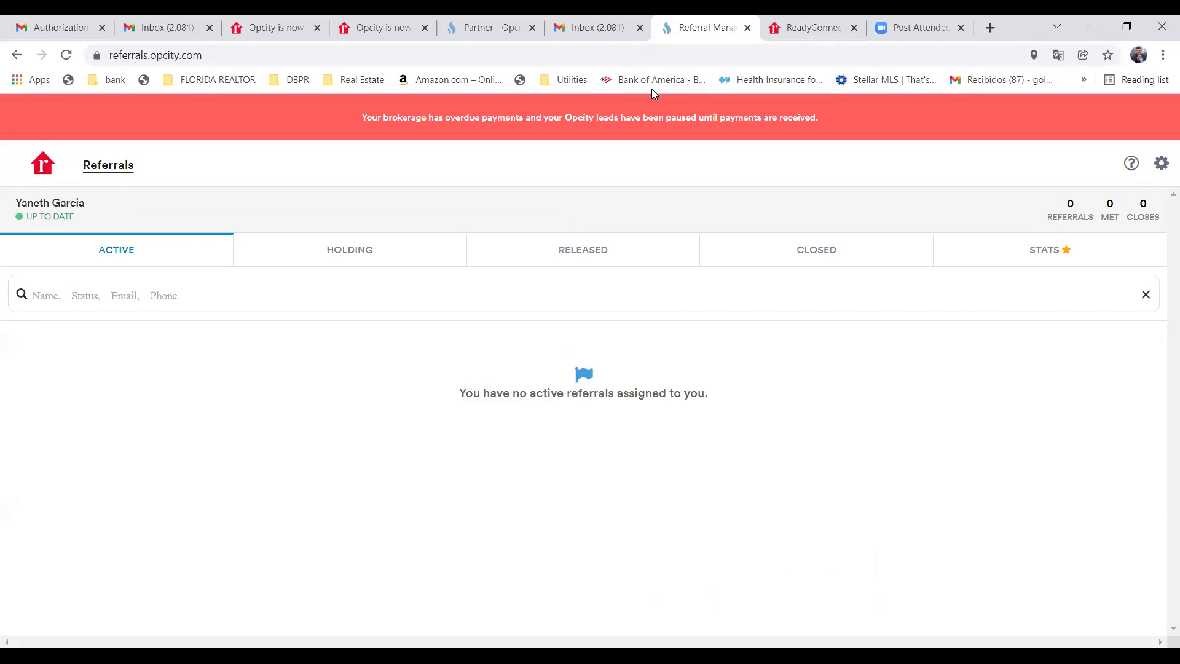
Open Users, start inviting agents, and add one blank Agent Email / Name / Type row.
left_click(476, 32)
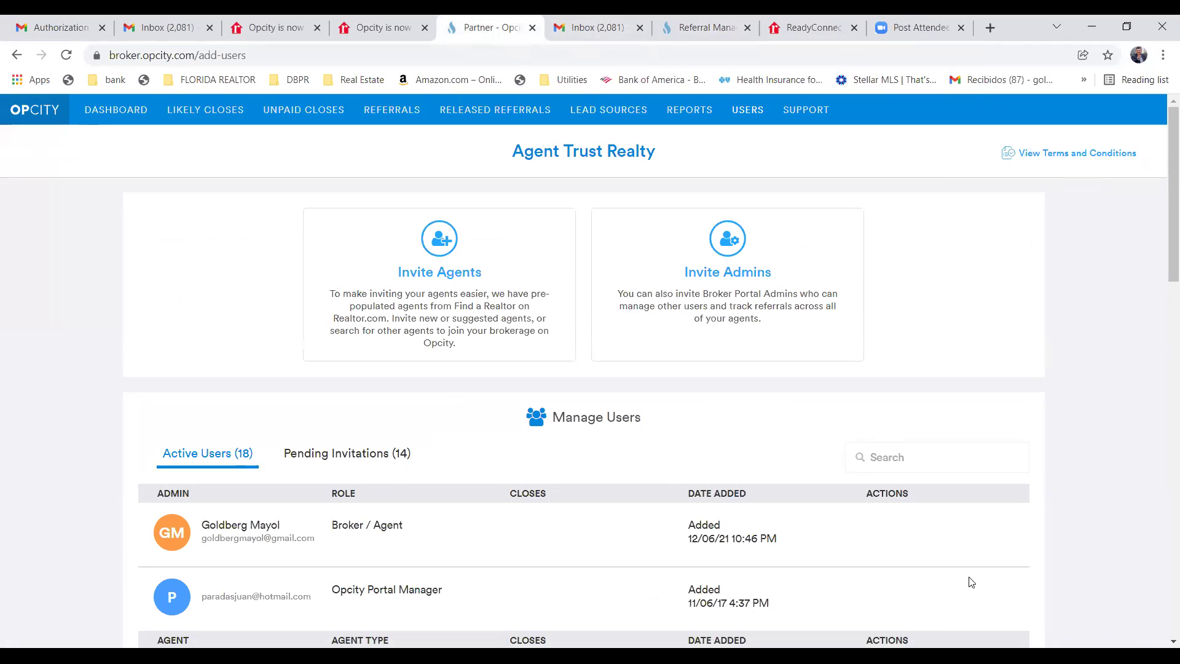
left_click(482, 297)
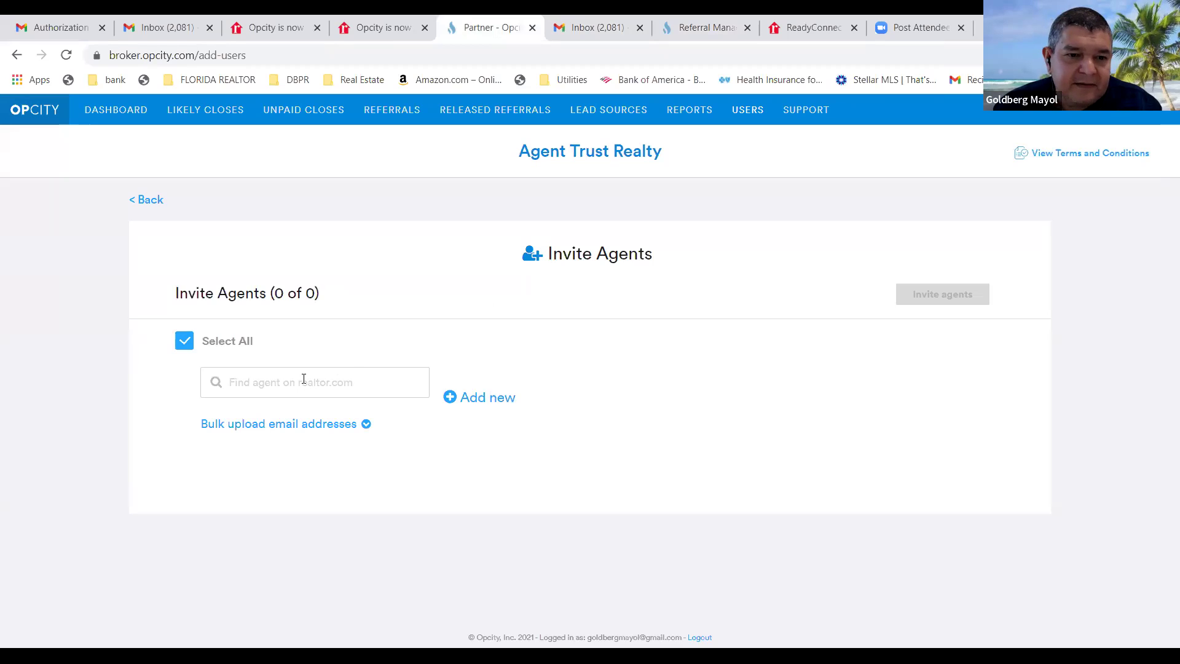
left_click(480, 399)
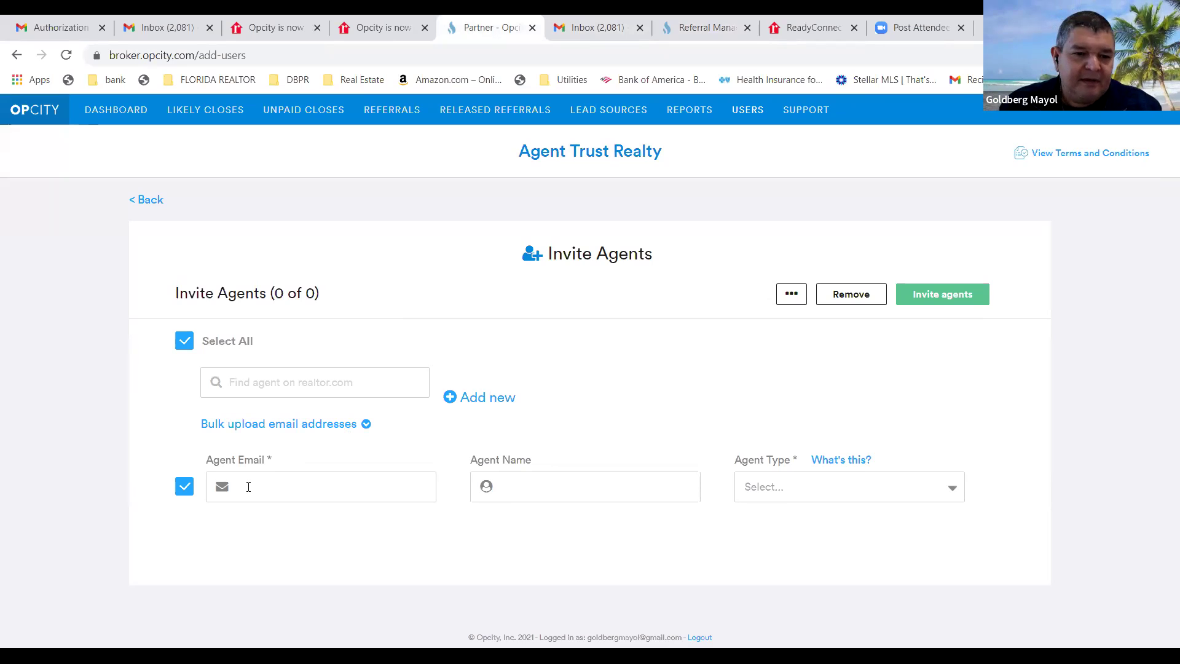
Invite the new agent as Experienced, entering their Gmail address and full name.
left_click(253, 487)
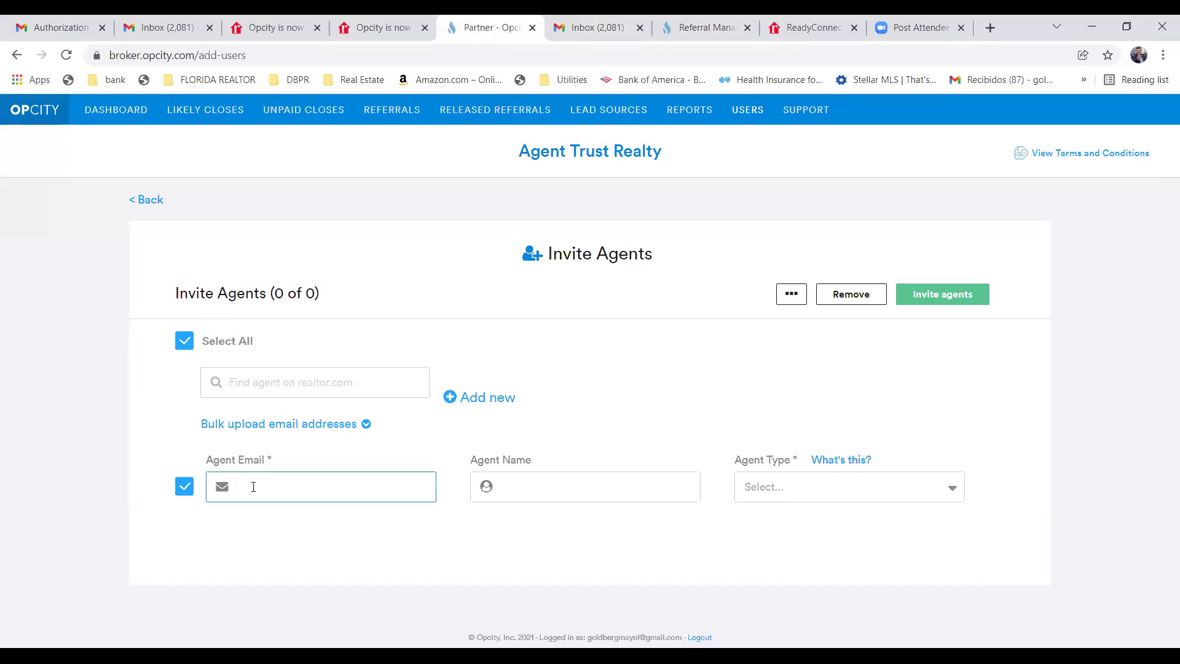
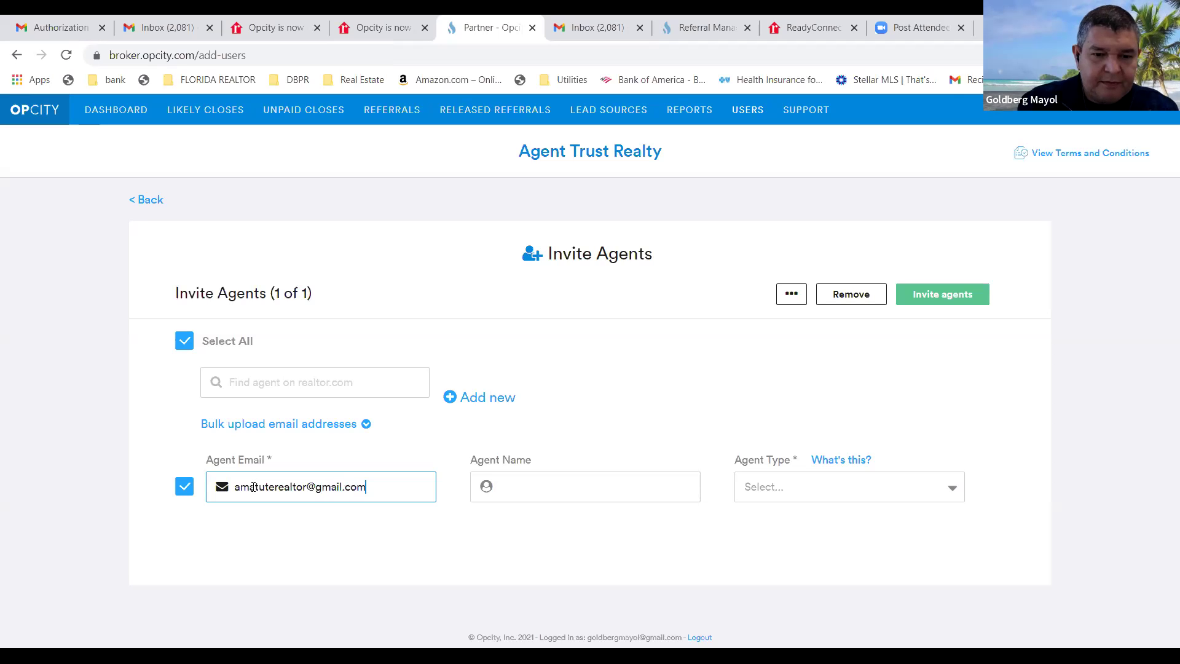
left_click(516, 485)
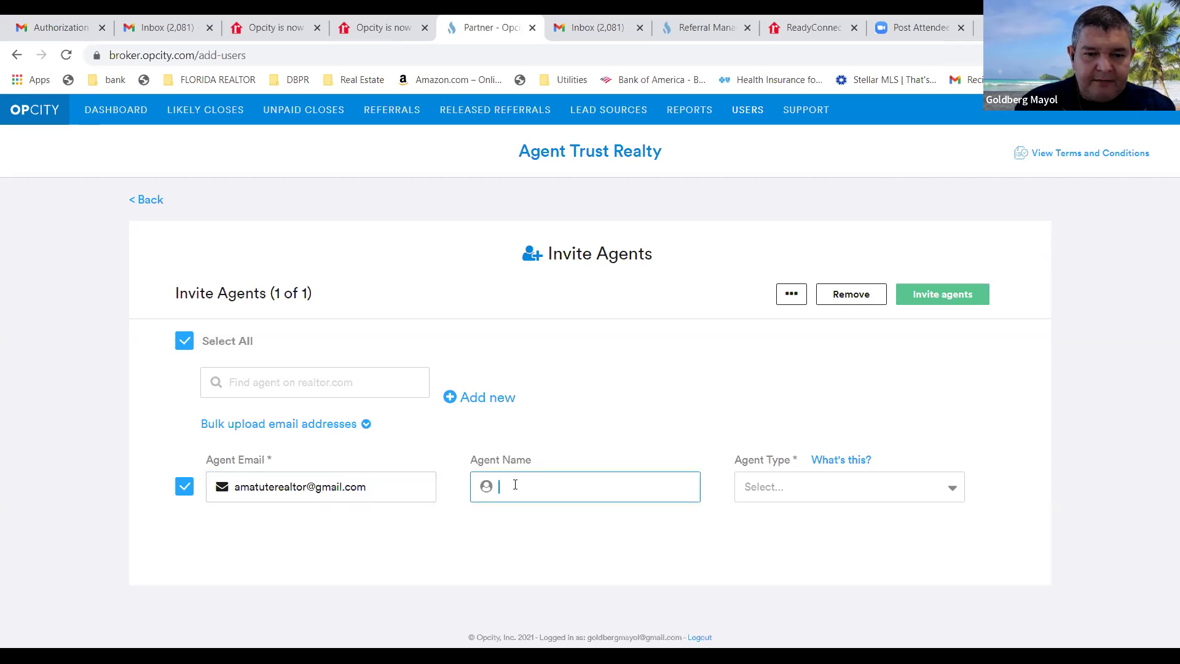
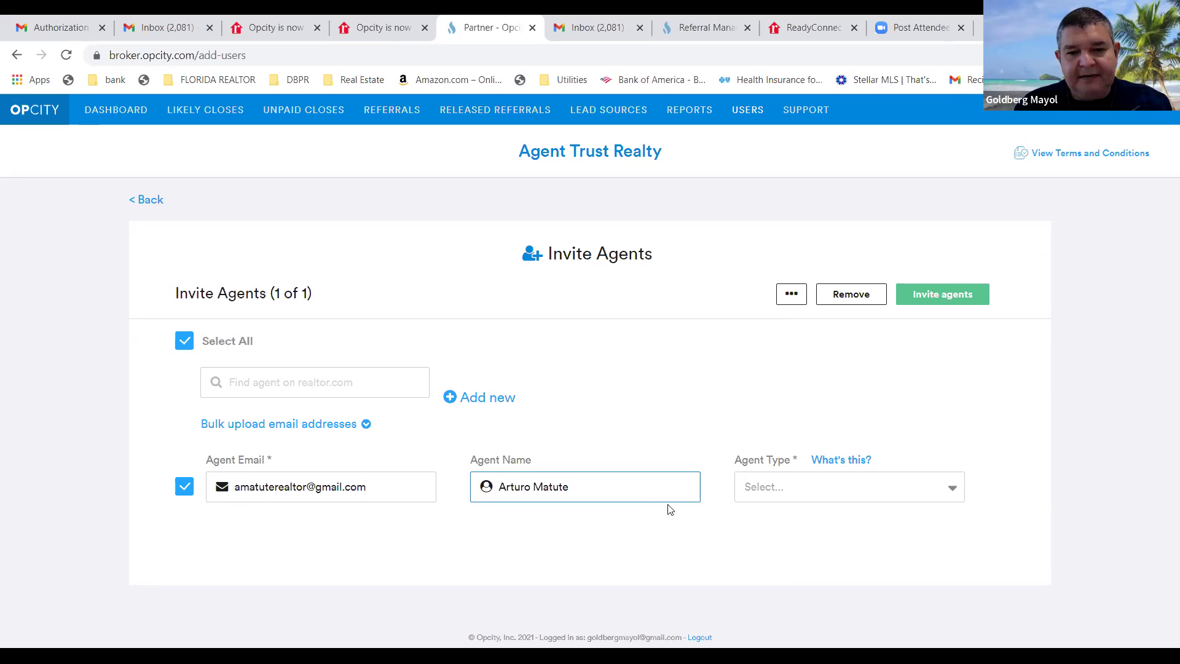
left_click(950, 494)
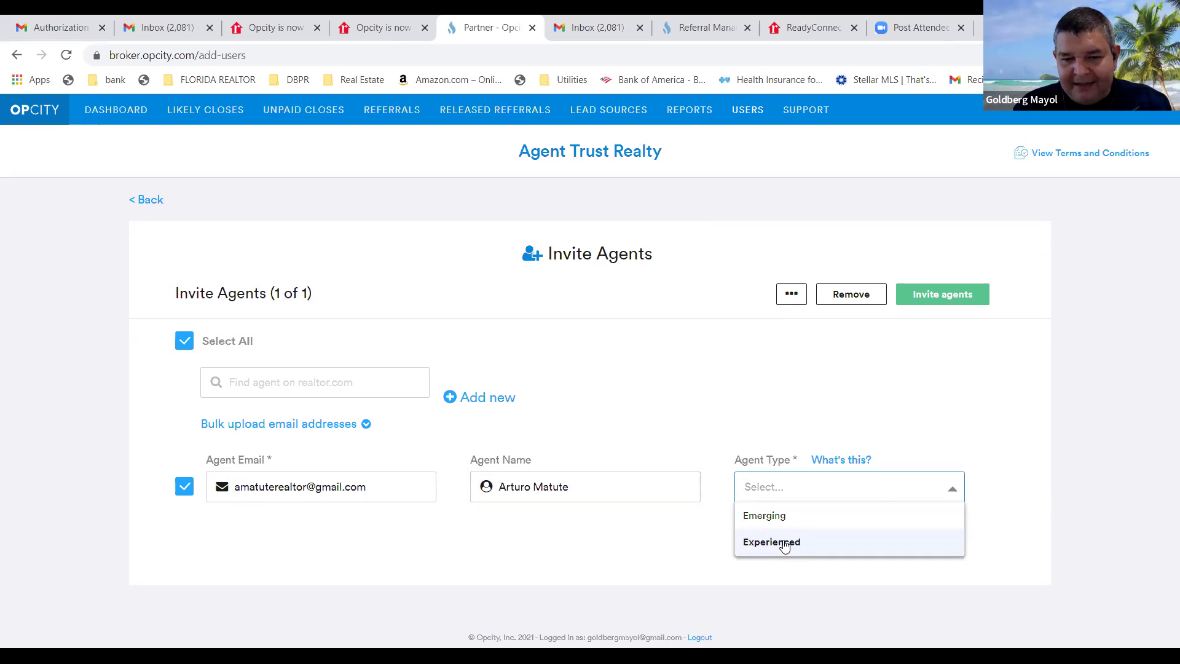
left_click(785, 547)
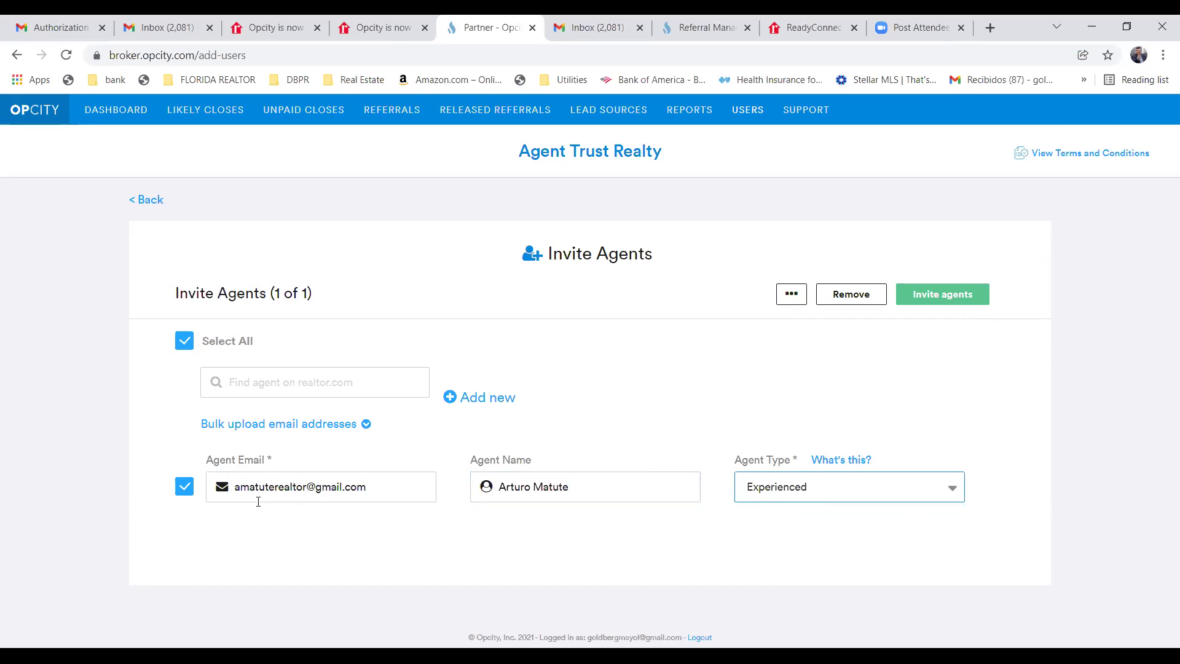
left_click(957, 300)
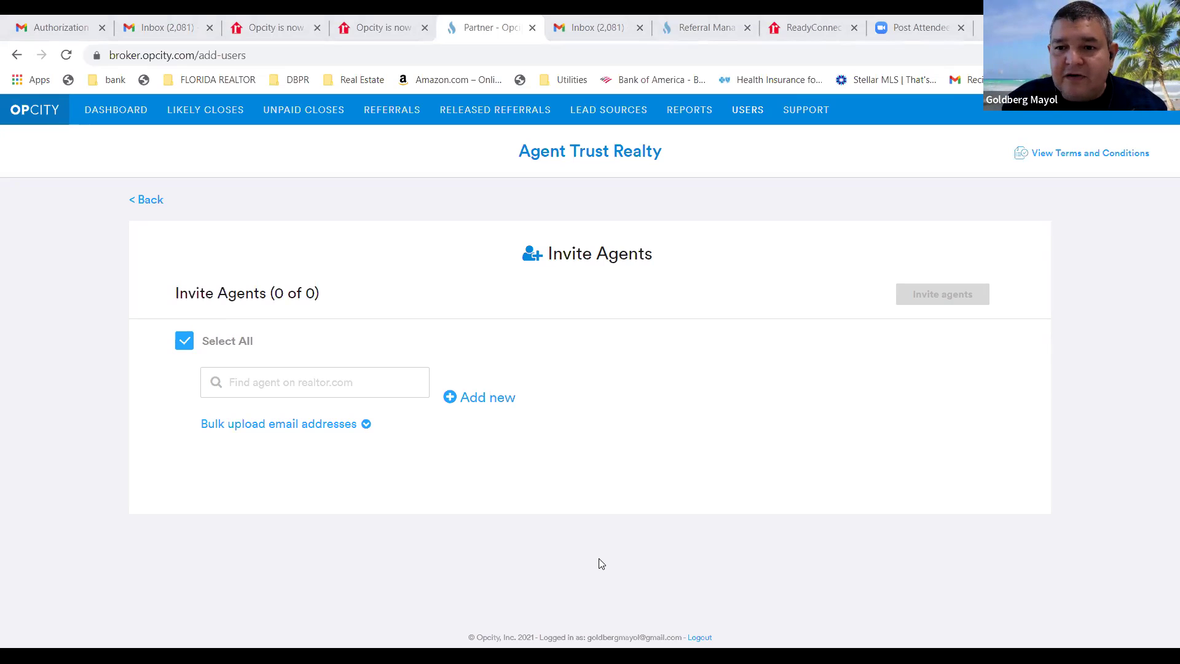
Add another row, paste the agent's e-mail, enter their full name, set Experienced, and invite.
left_click(477, 399)
left_click(243, 490)
right_click(242, 491)
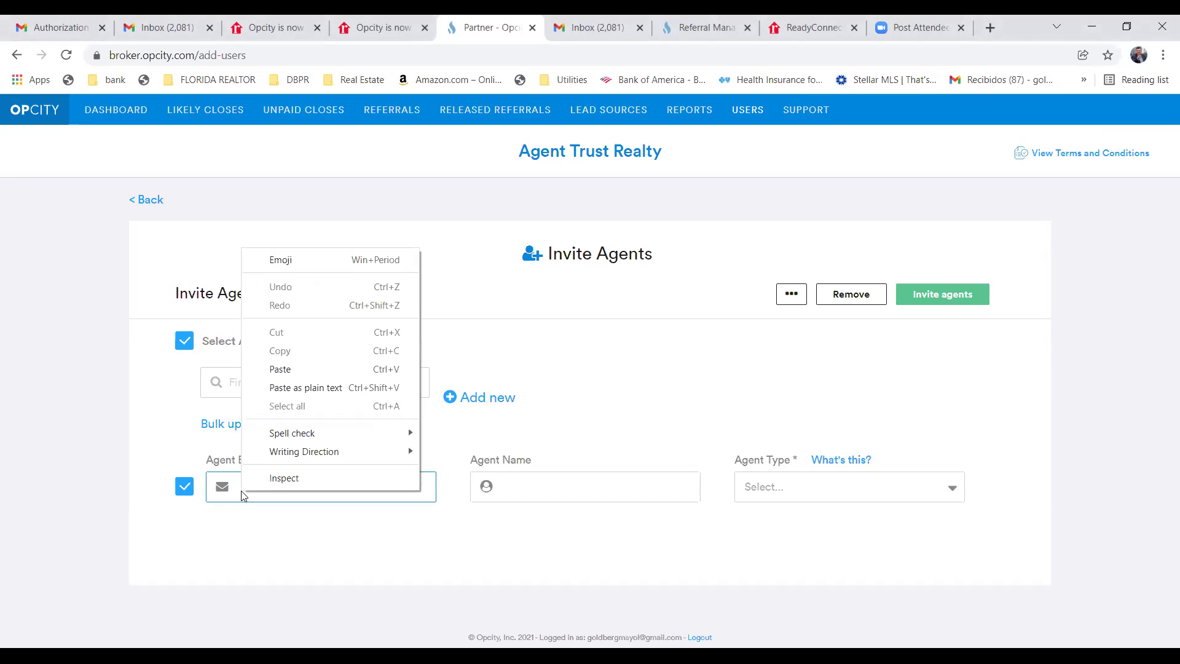
left_click(286, 370)
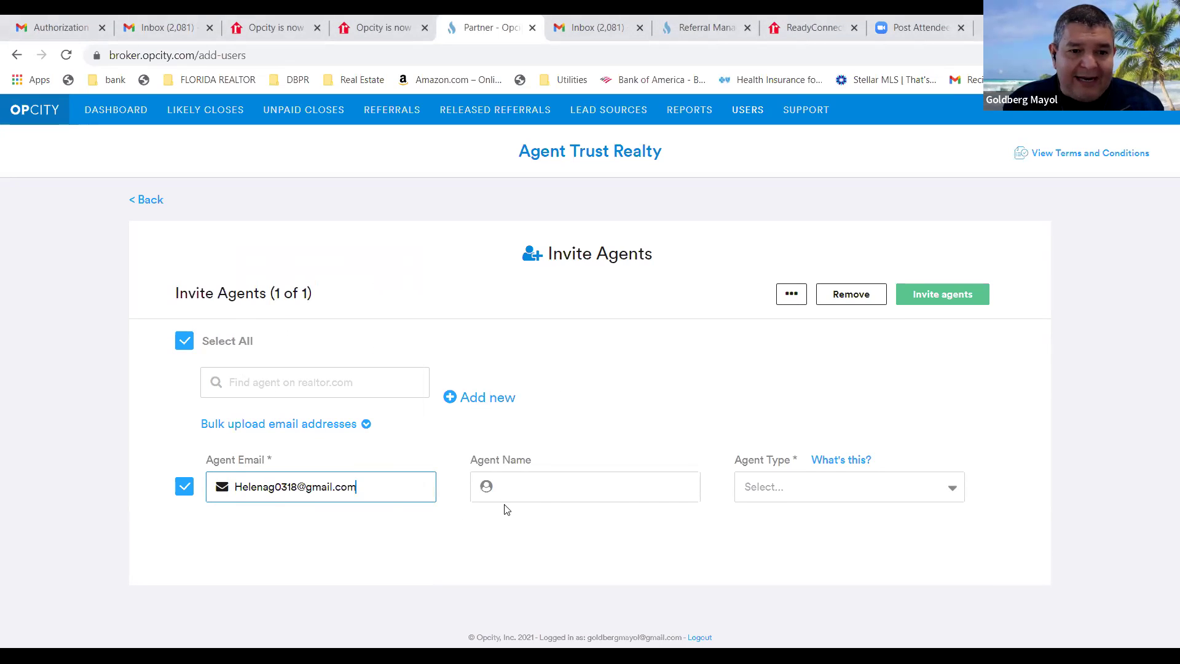
left_click(514, 484)
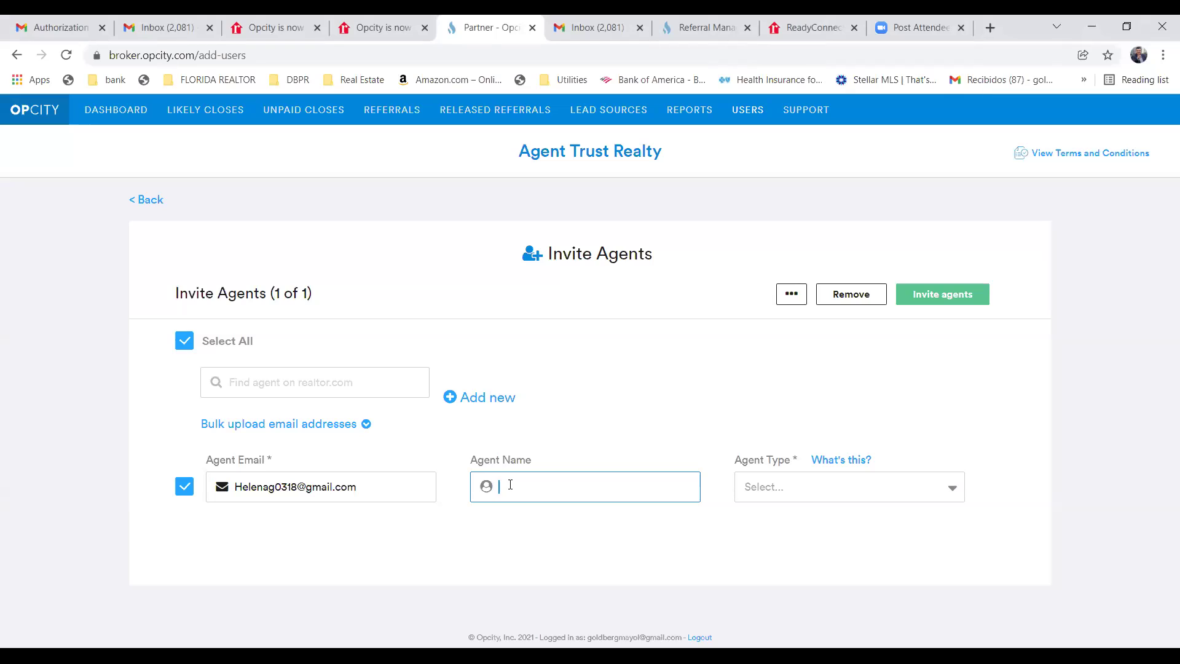
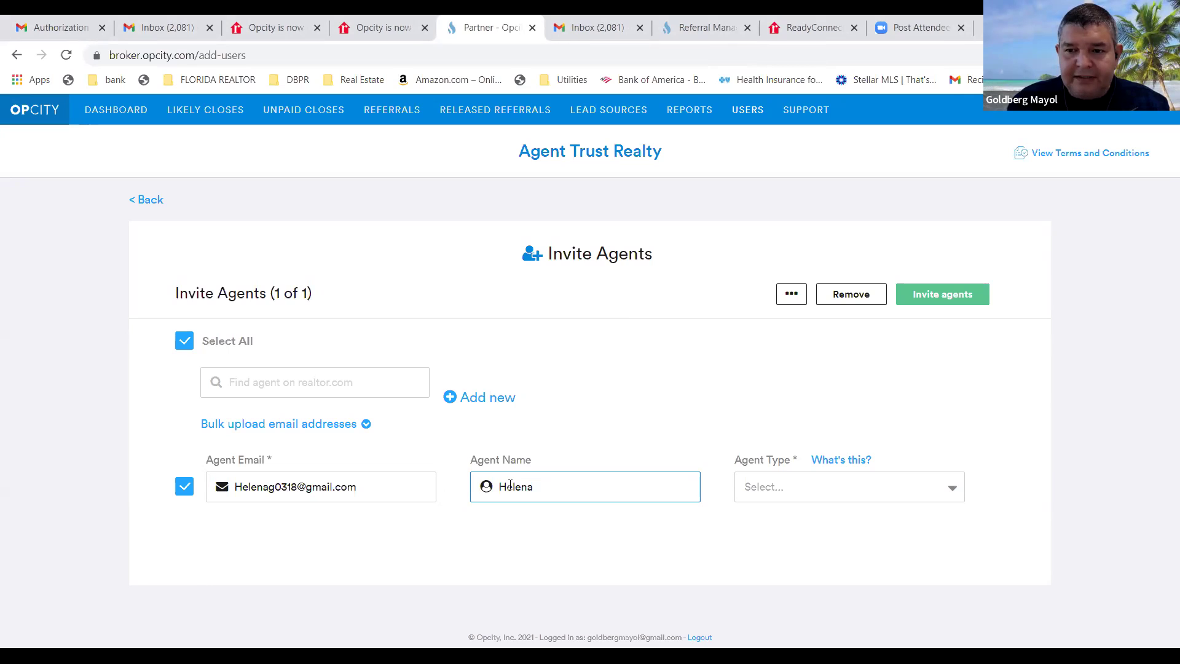
left_click(950, 494)
left_click(773, 542)
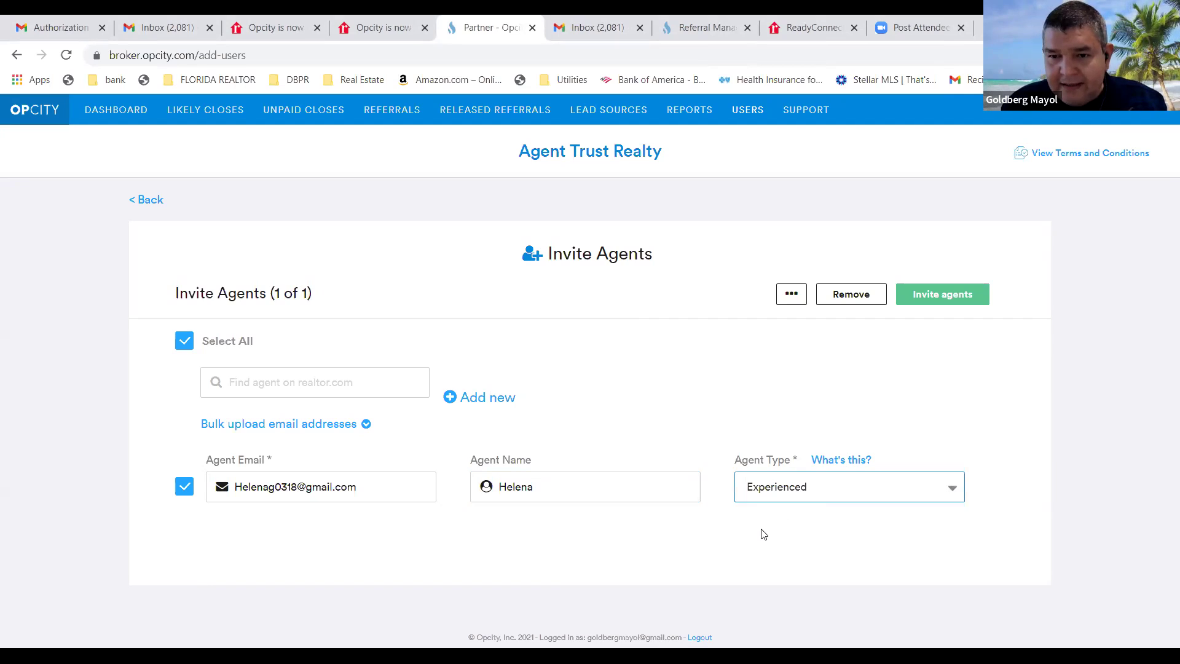
left_click(560, 488)
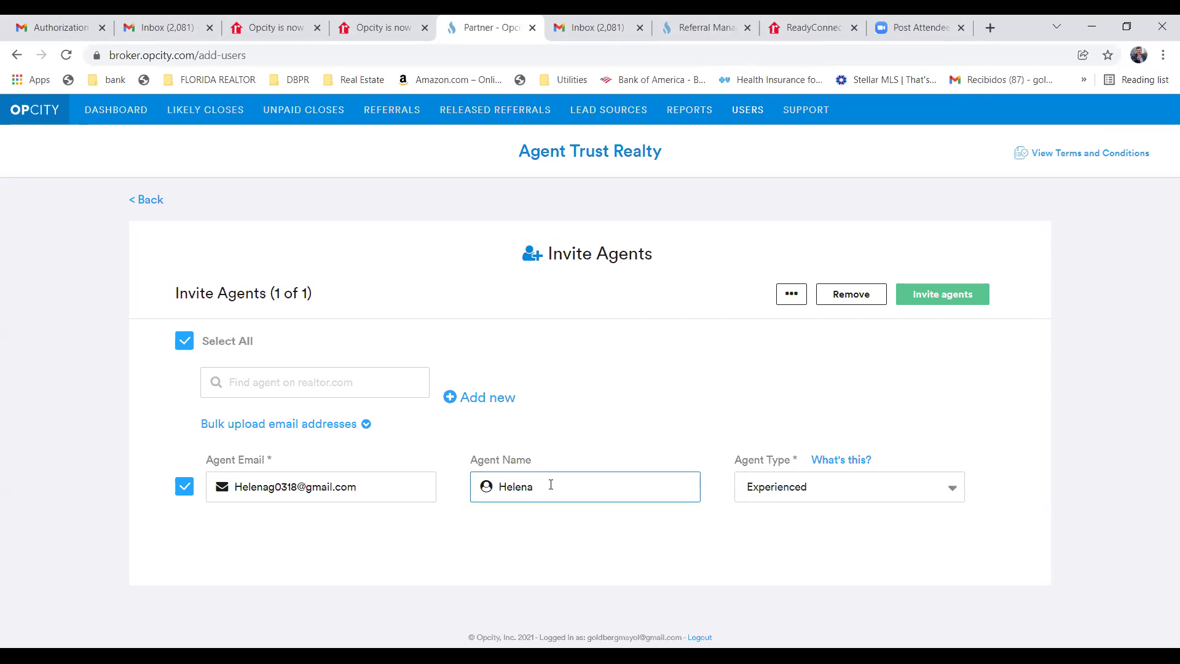
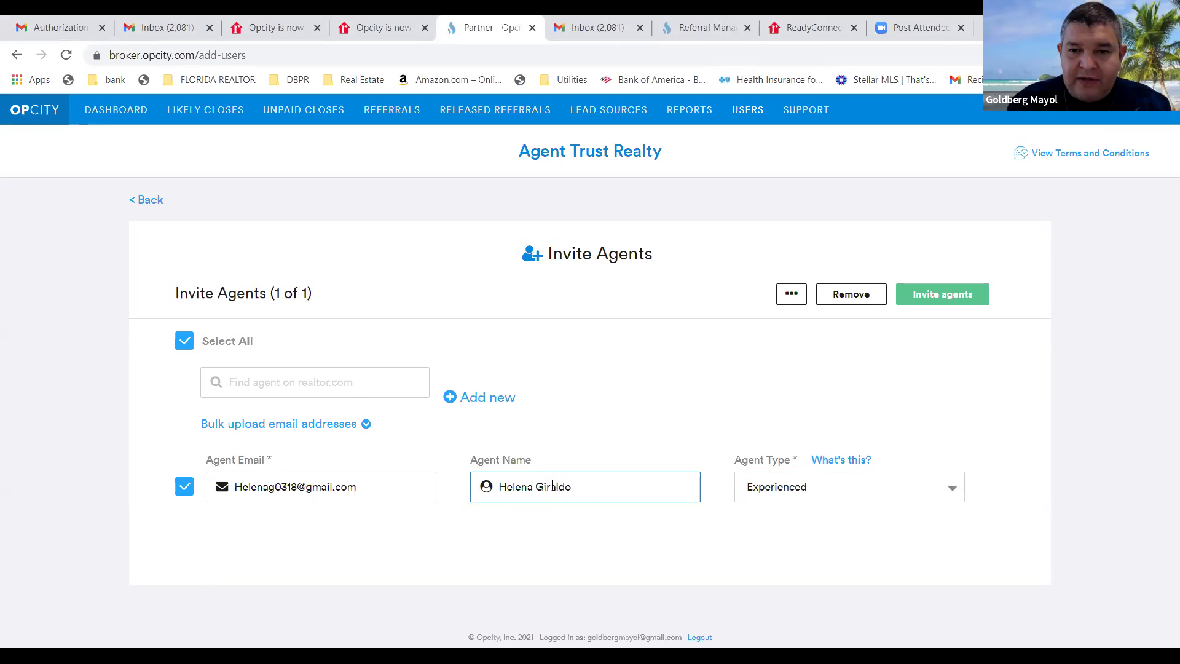
left_click(949, 297)
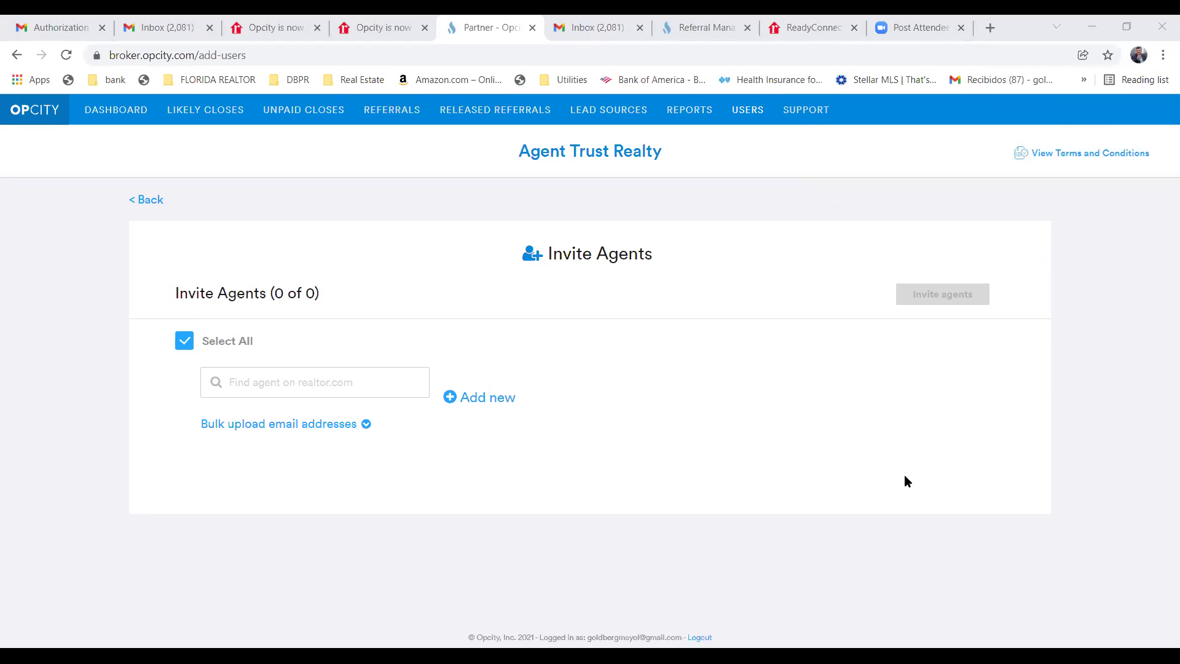
Add a new row with the pasted agent e-mail and full name, set it to Experienced, and send the invite.
left_click(484, 401)
left_click(256, 483)
right_click(258, 484)
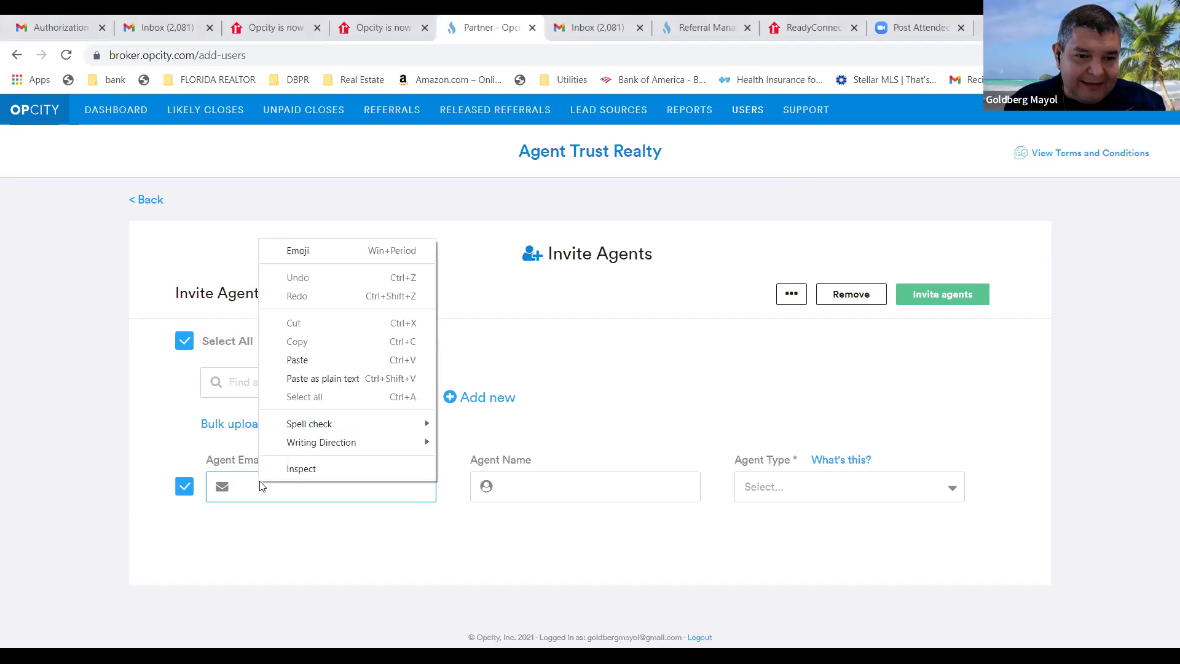
left_click(308, 361)
left_click(510, 485)
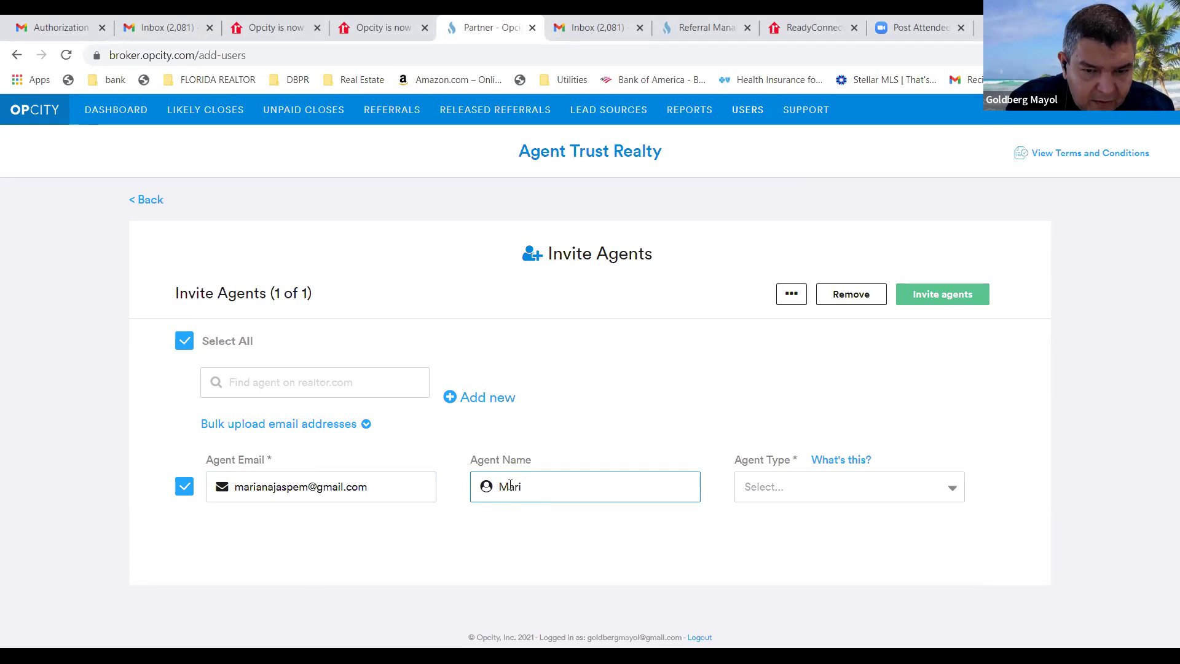
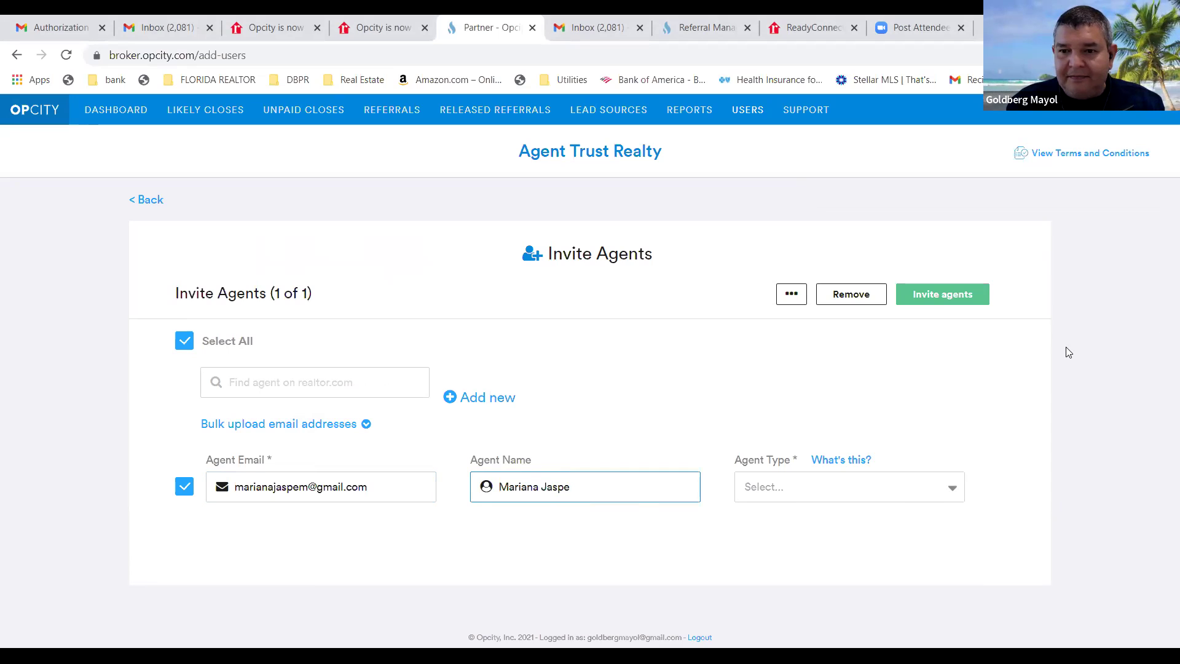
left_click(955, 498)
left_click(805, 551)
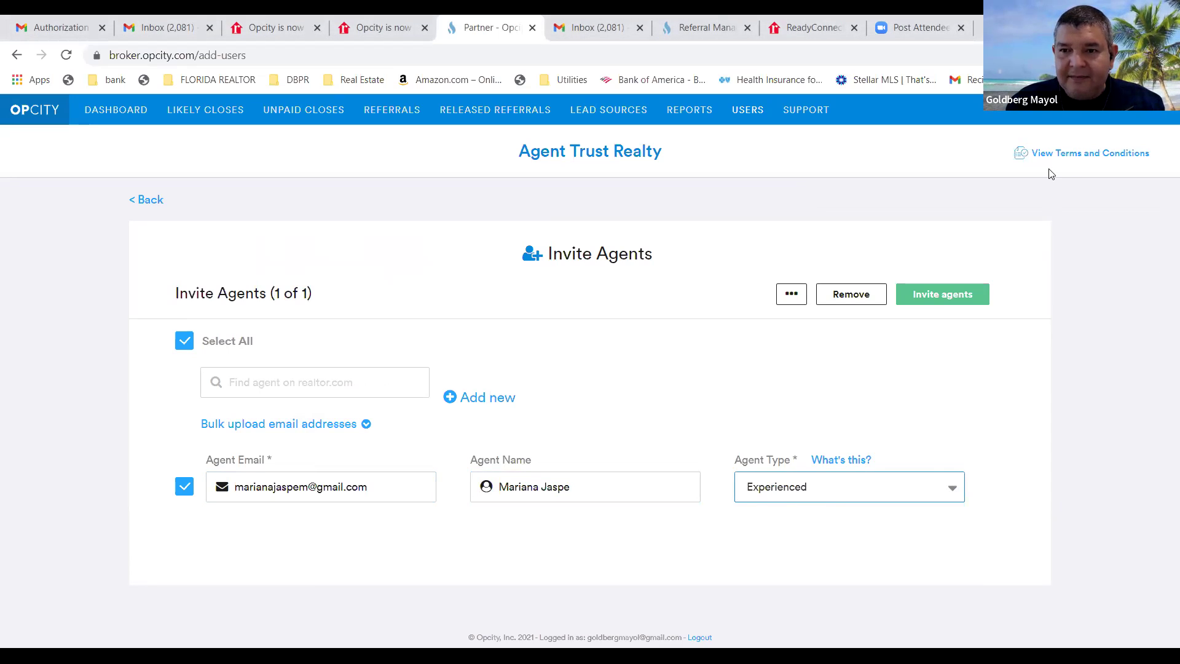
left_click(945, 300)
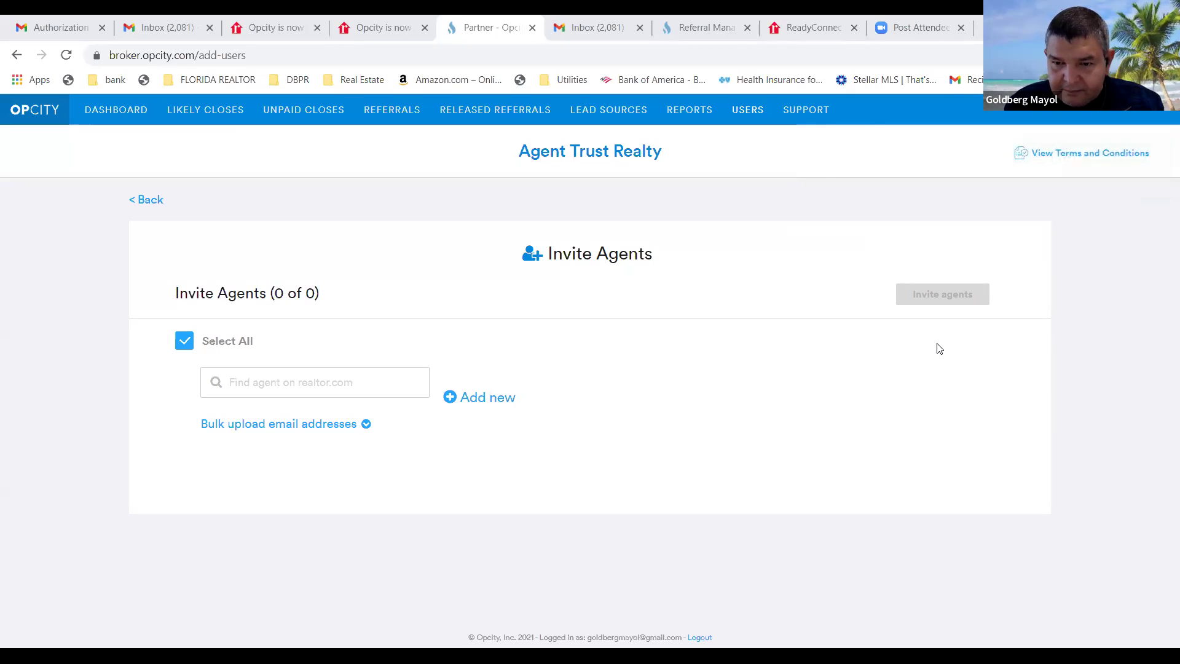
Open the bulk e-mail upload box and paste the first agent's address followed by a comma.
left_click(355, 424)
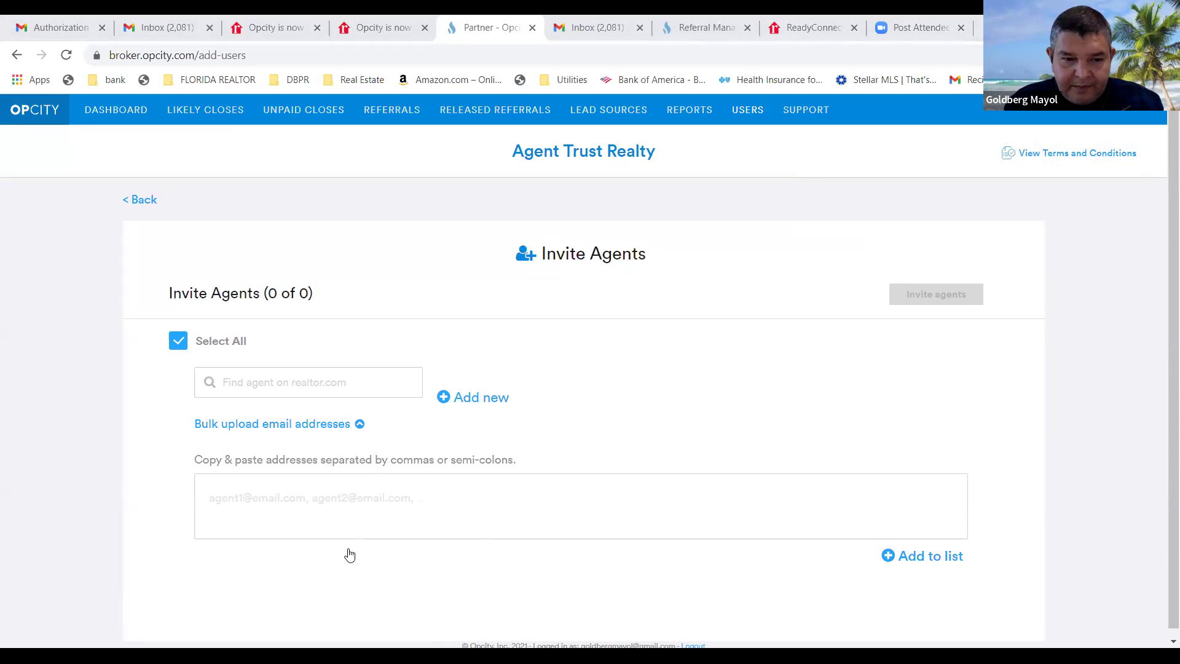
right_click(226, 493)
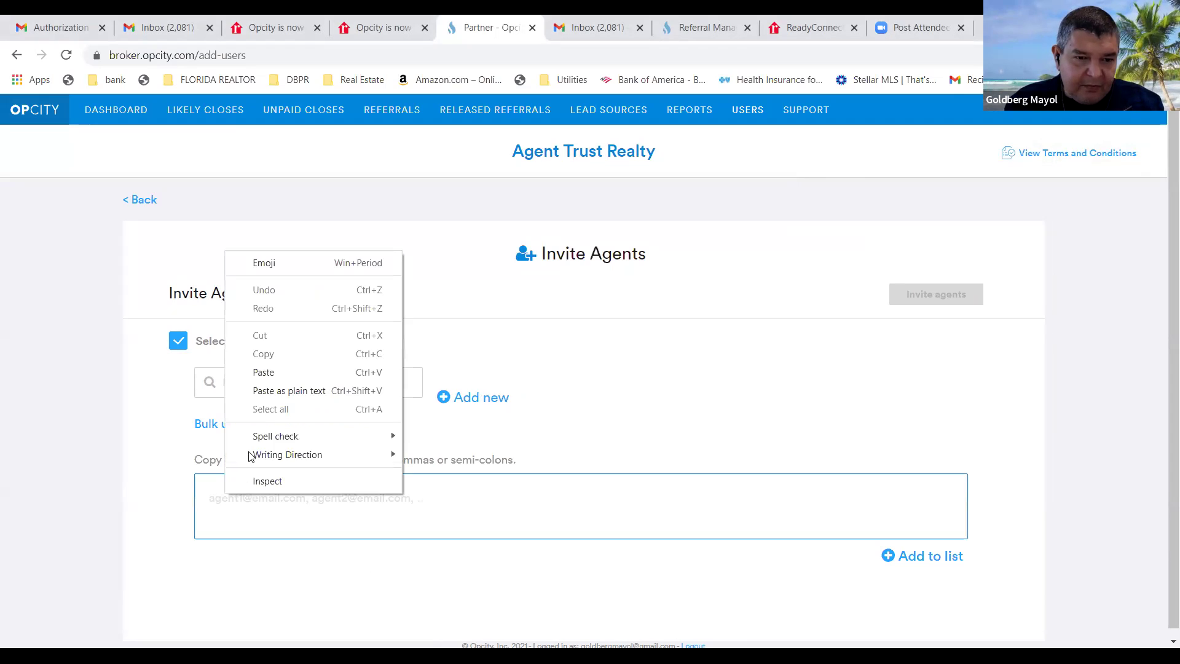
left_click(272, 375)
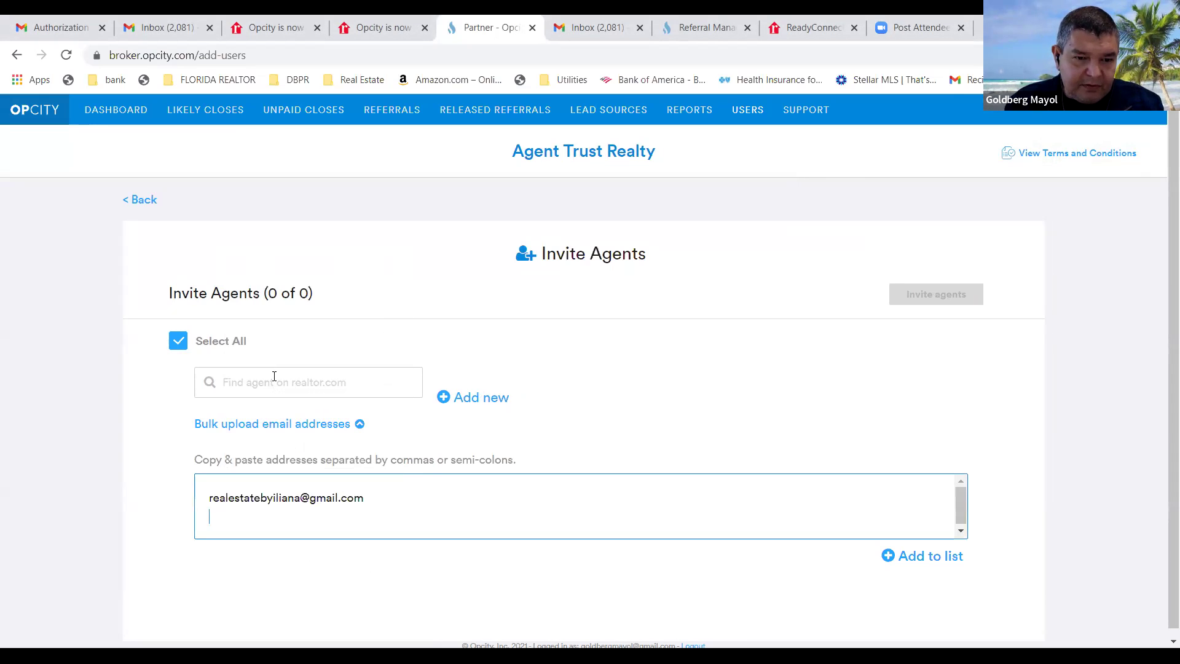
left_click(366, 498)
type(",")
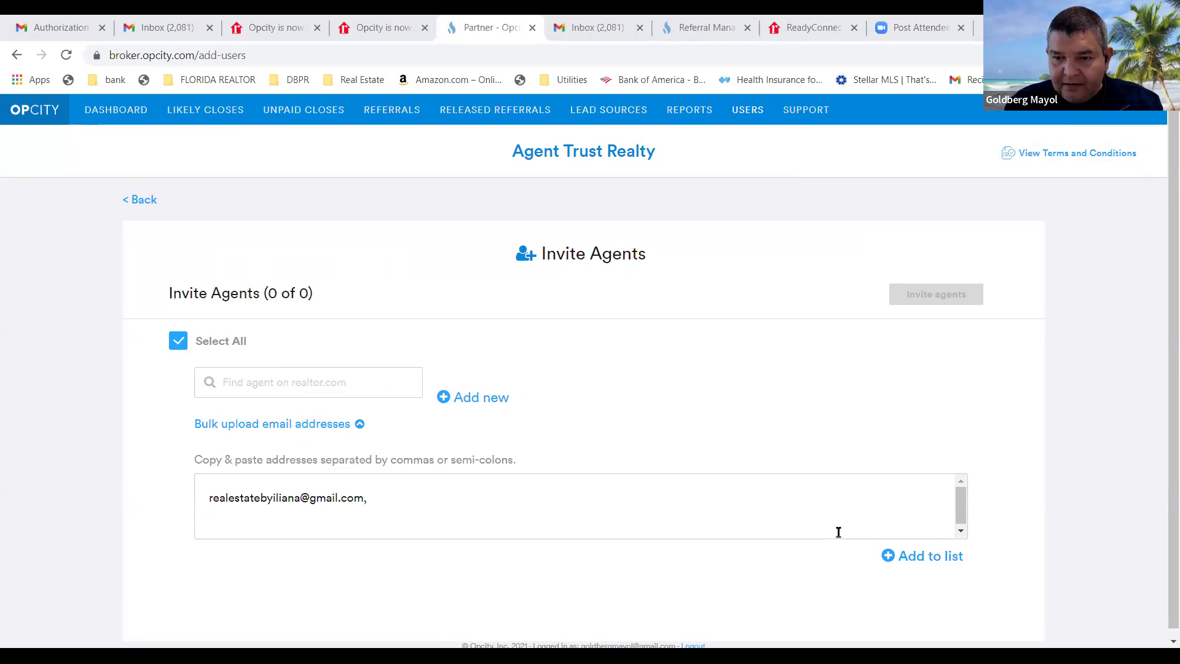
Paste the second and third agents' e-mail addresses into the bulk upload box.
right_click(375, 500)
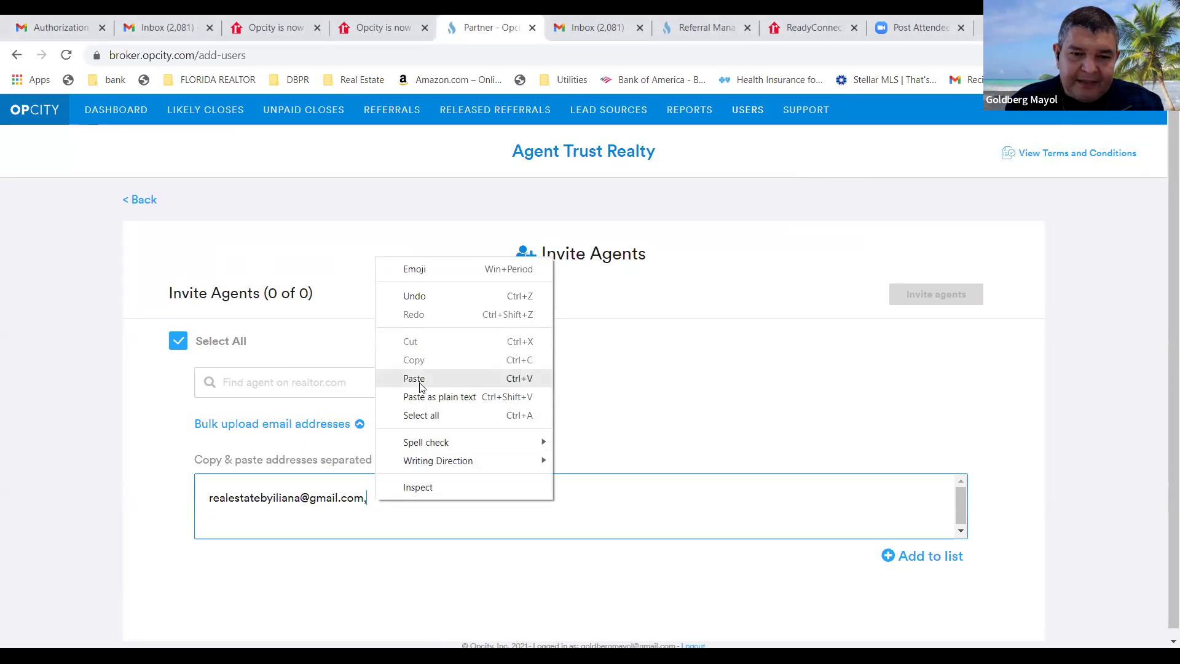
left_click(420, 379)
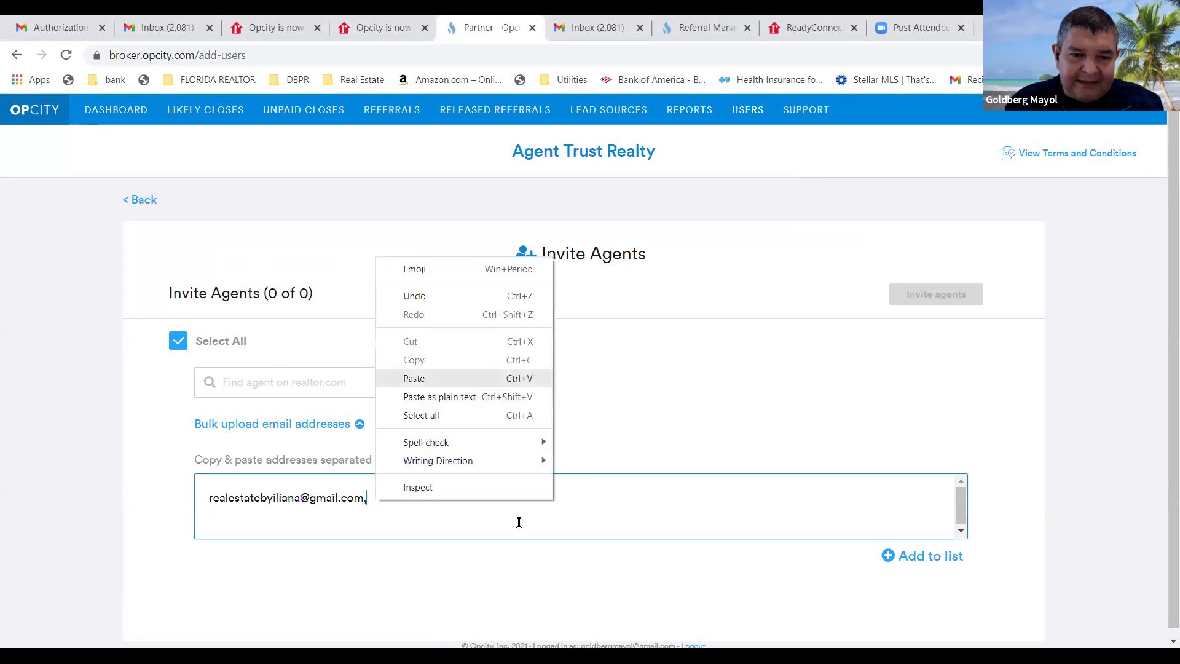
left_click(1168, 499)
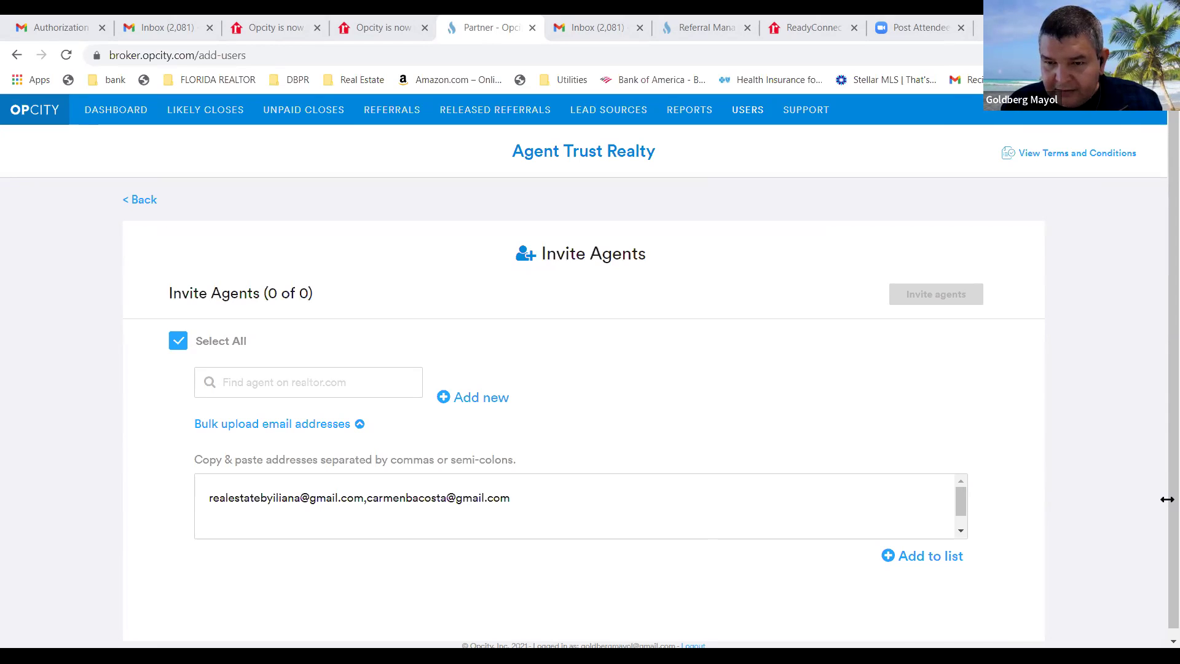
left_click(518, 500)
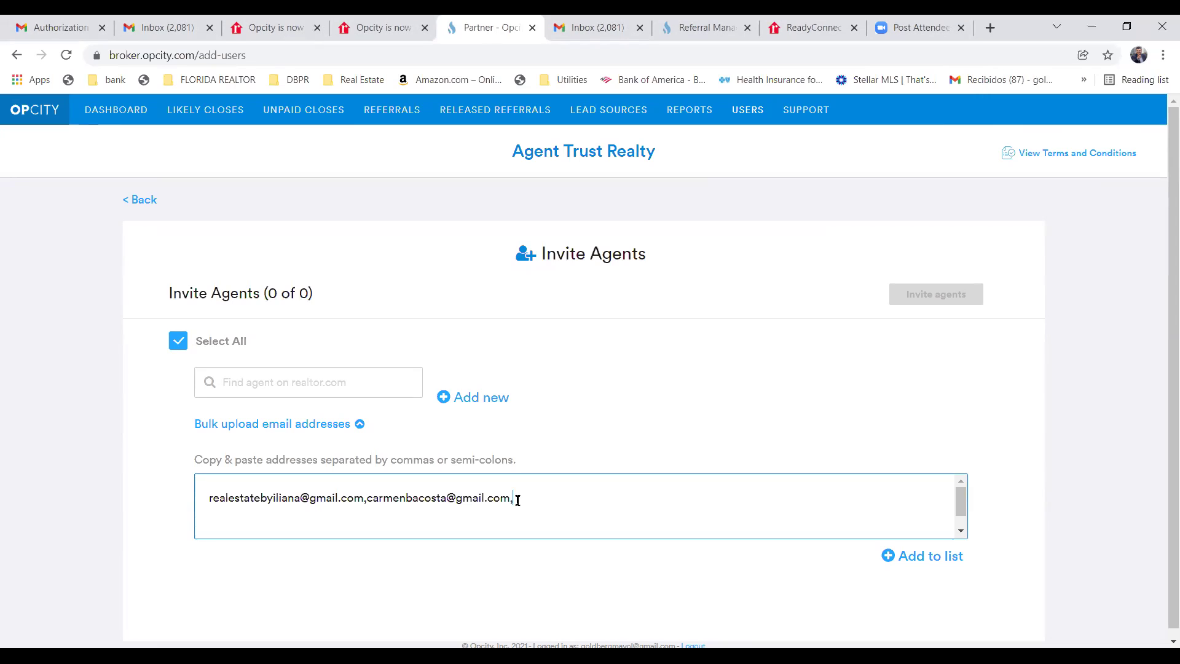
right_click(517, 500)
left_click(555, 378)
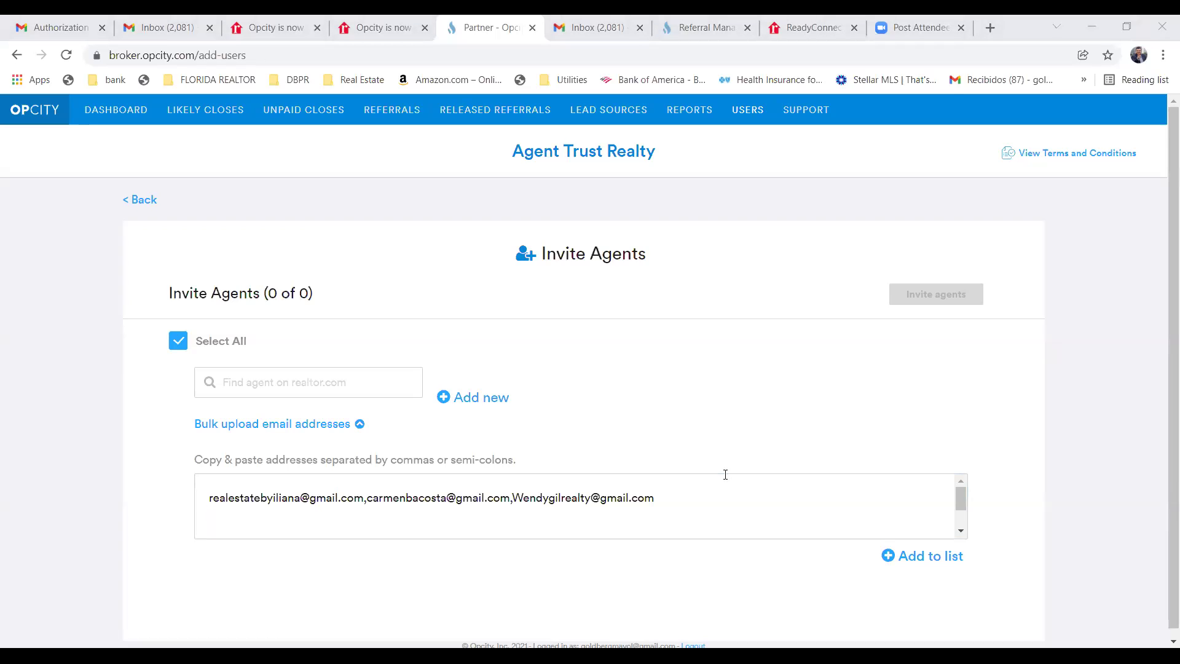
Paste the fourth and fifth agents' addresses into the bulk box, ending with a comma.
left_click(669, 500)
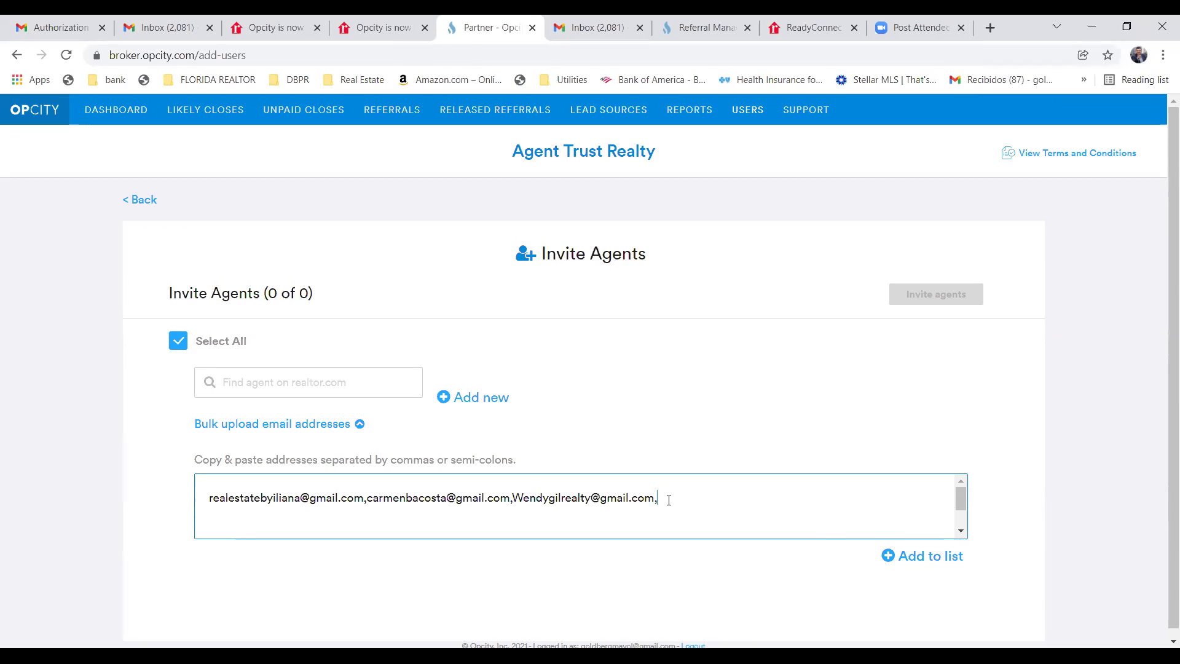
right_click(669, 499)
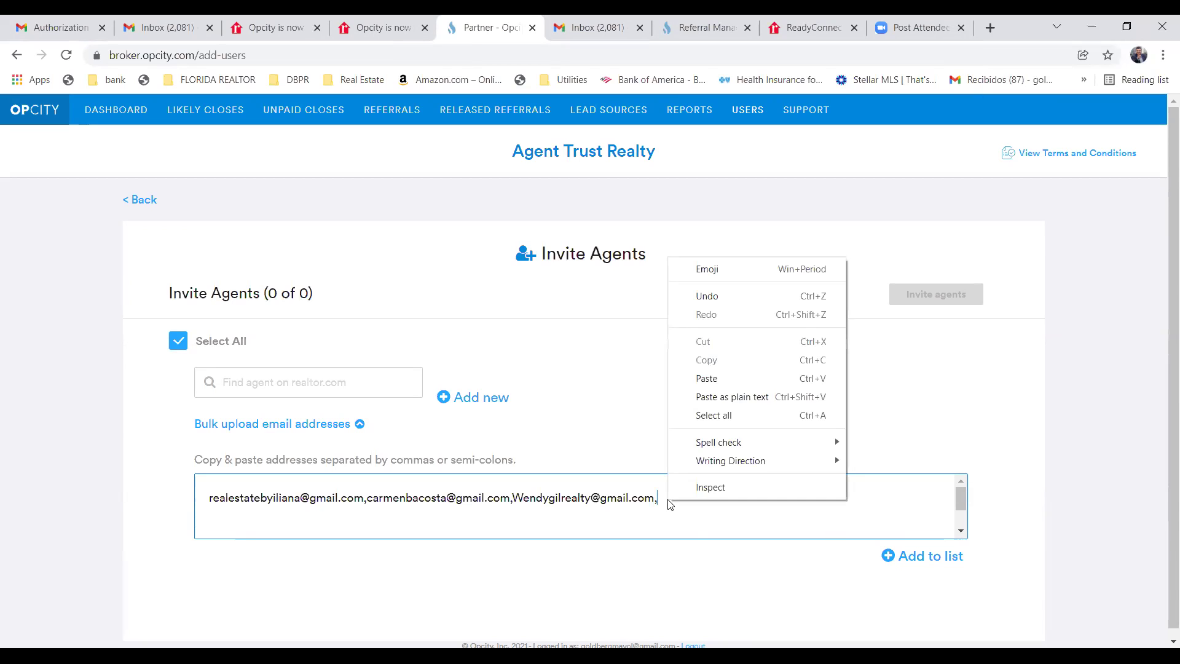
left_click(708, 379)
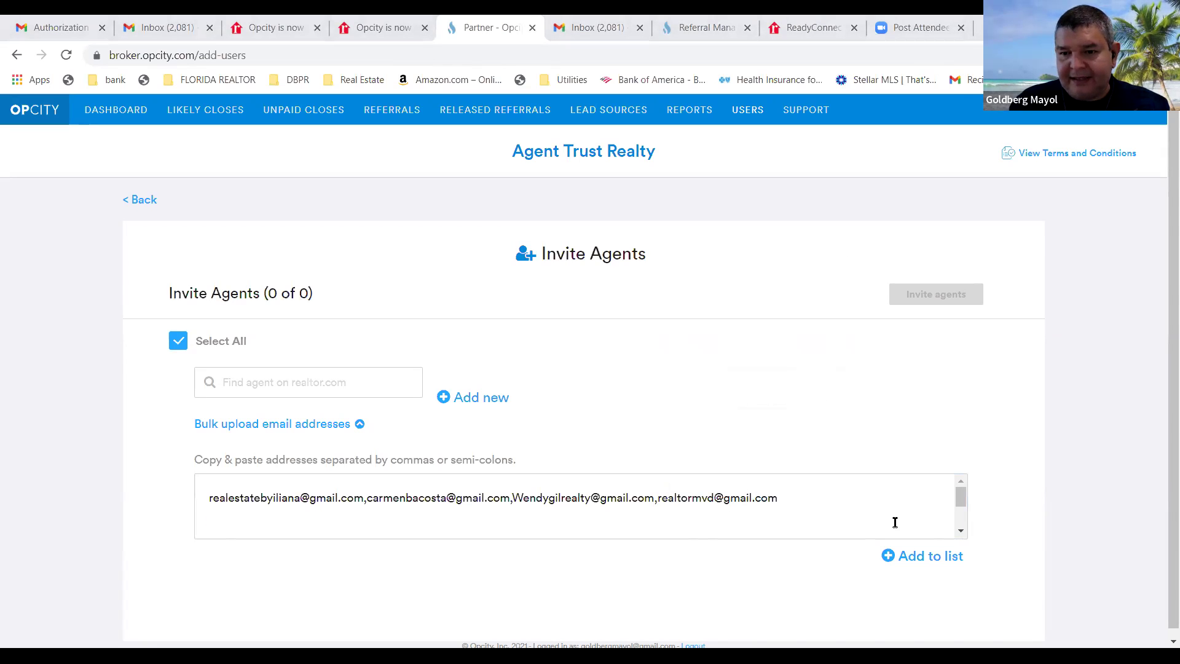
left_click(780, 499)
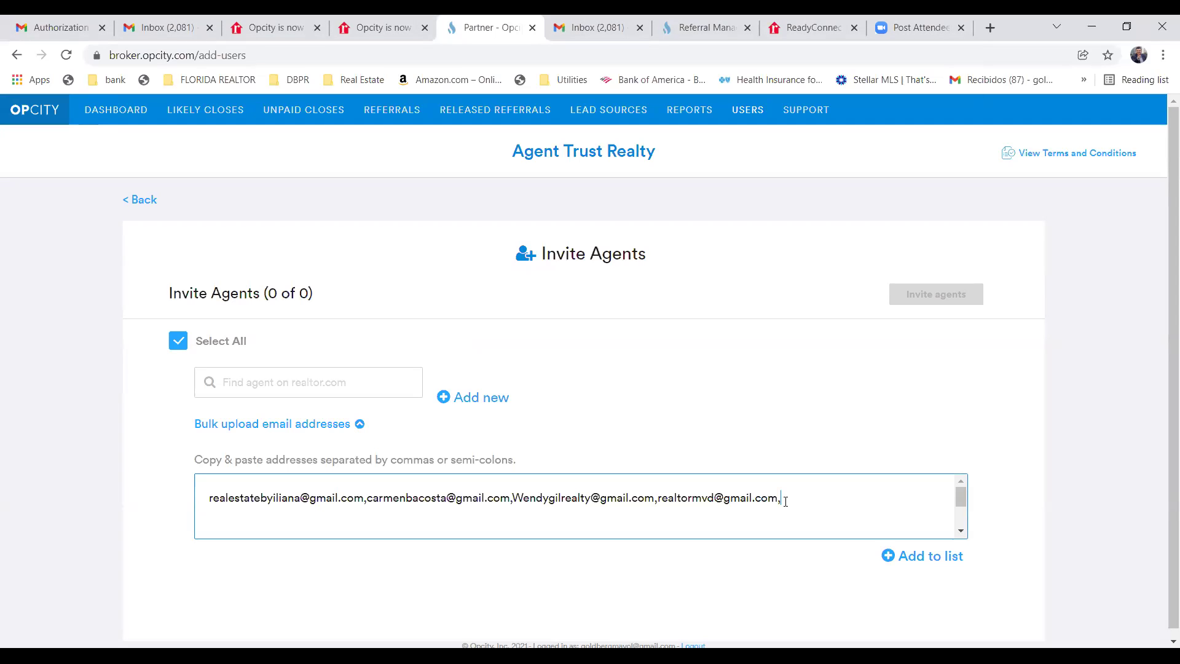
right_click(786, 502)
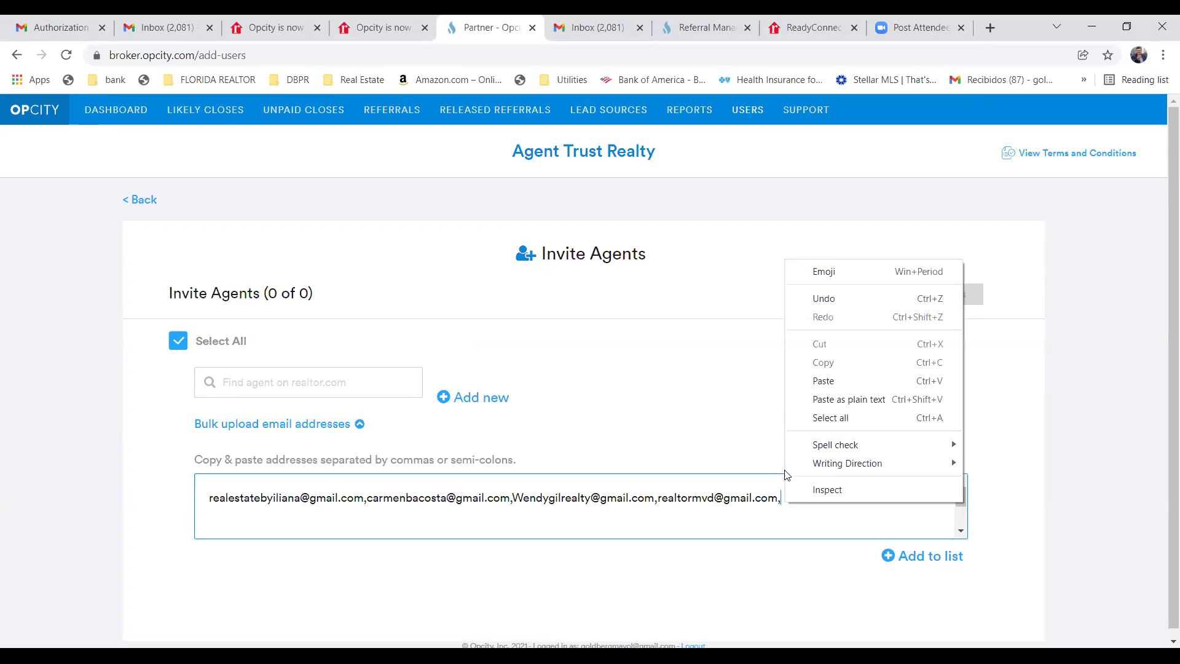
left_click(823, 381)
key("Return")
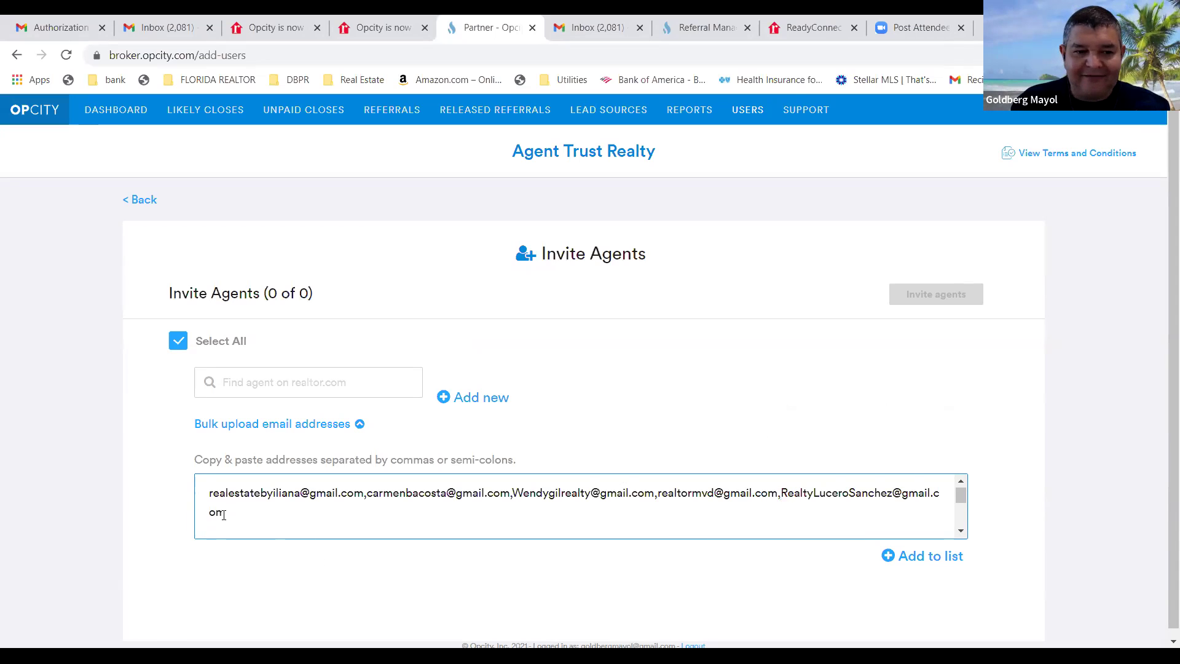
type(",")
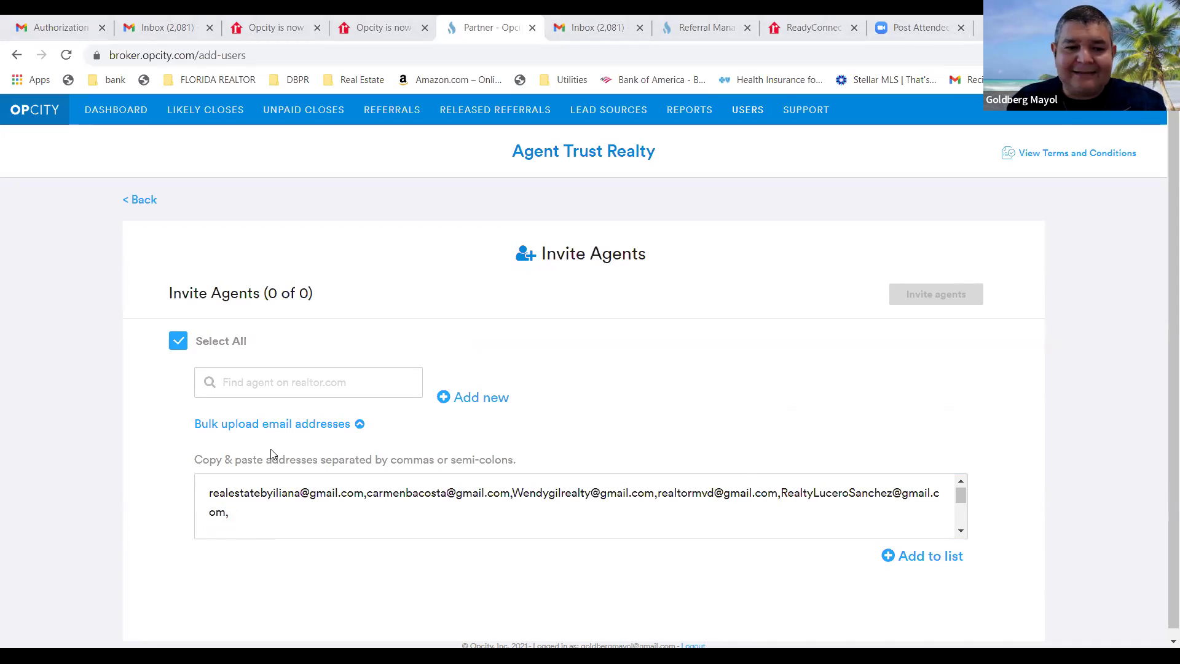
Paste the sixth agent's e-mail address after the last comma and check the box contents.
right_click(233, 514)
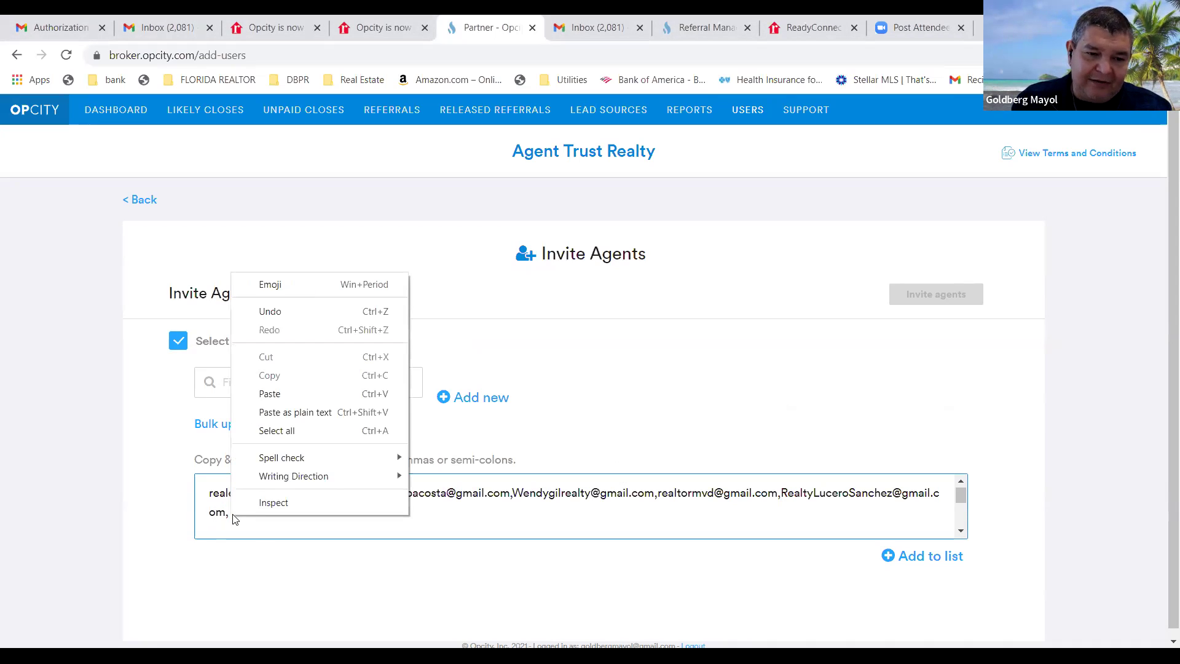
left_click(285, 400)
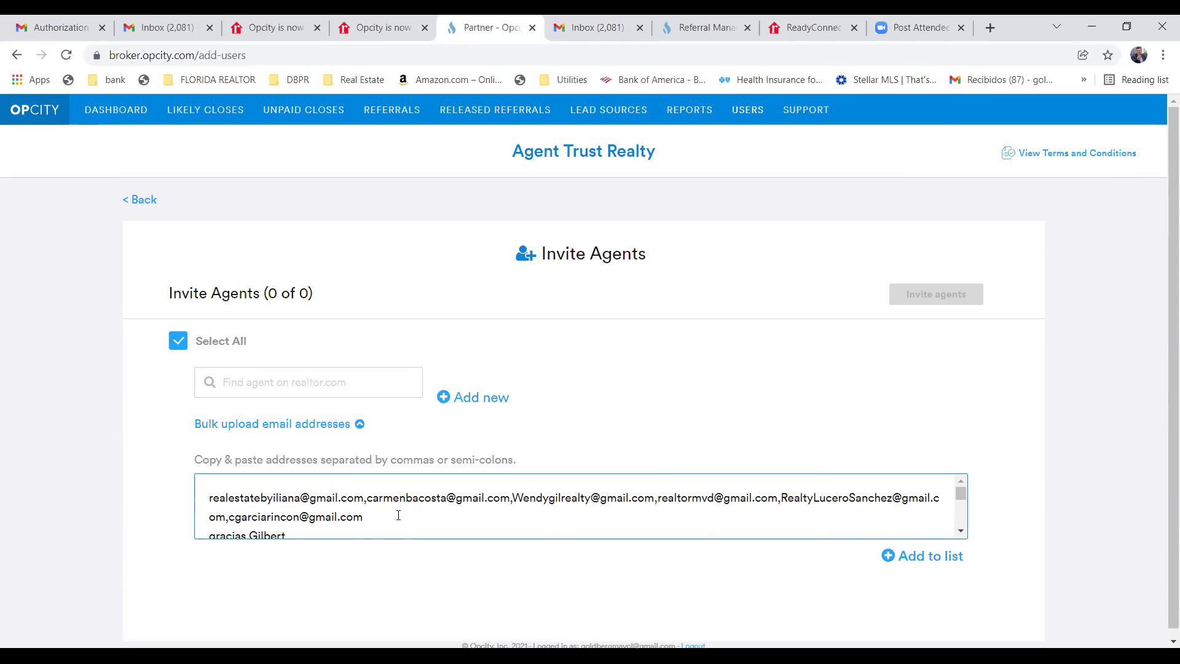
scroll(399, 515, "down", 2)
scroll(401, 514, "up", 2)
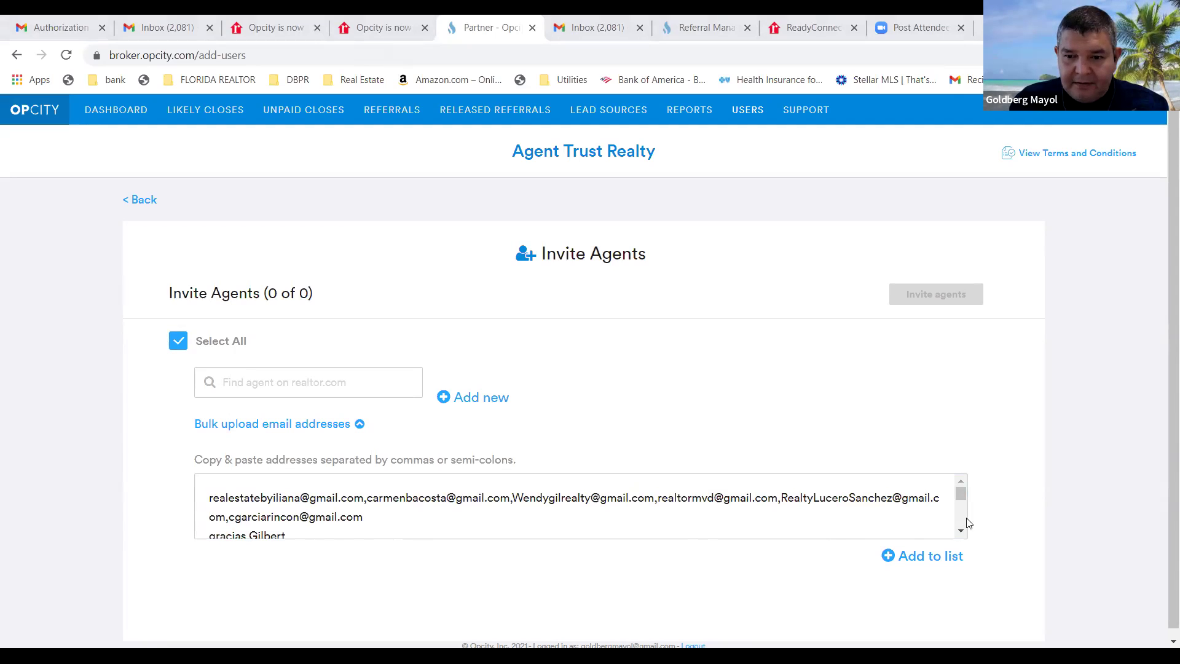
scroll(950, 534, "down", 2)
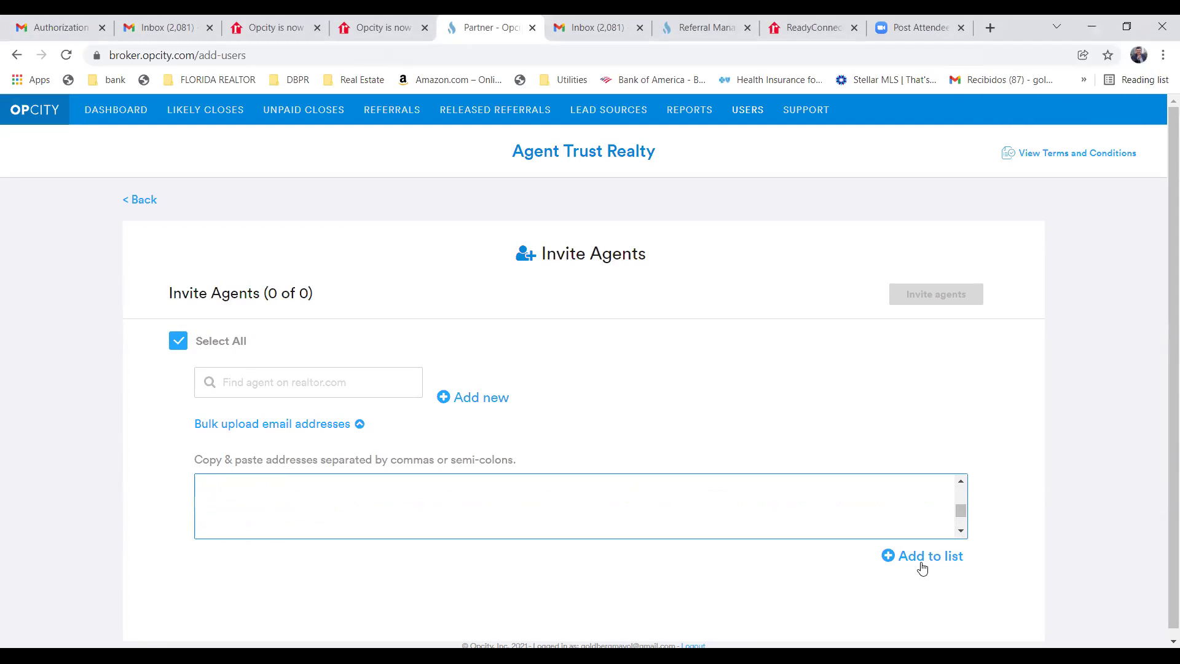
Add the bulk addresses to the invite list and review the resulting 8 rows, two flagged invalid.
left_click(919, 560)
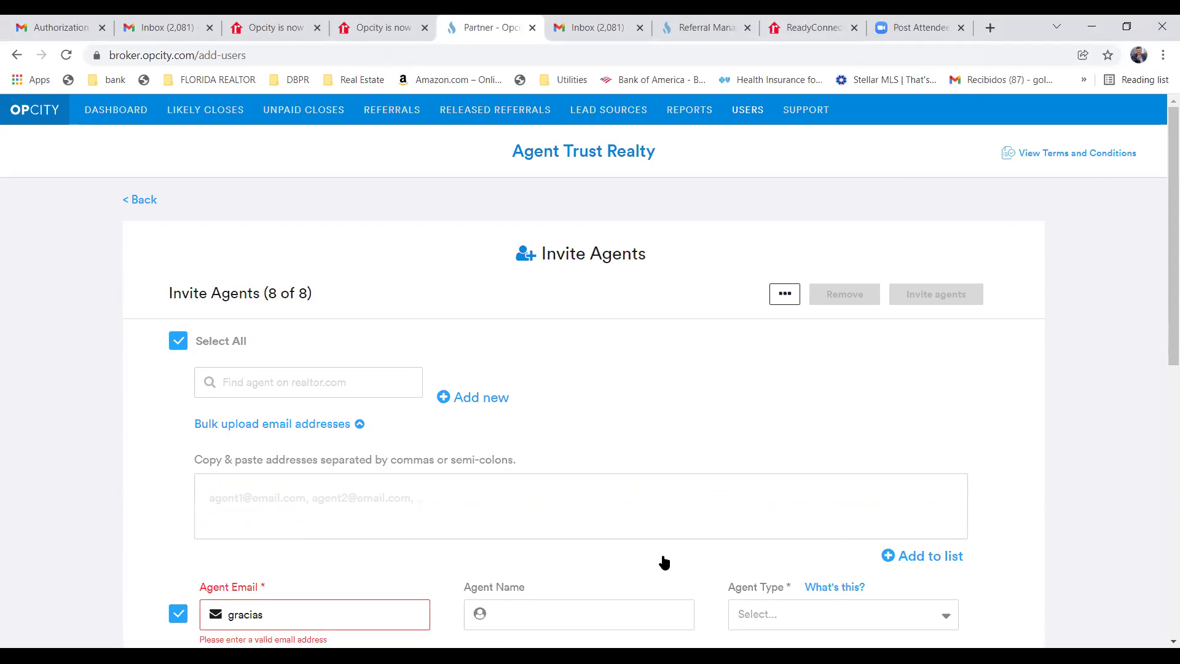
scroll(664, 563, "down", 5)
scroll(663, 559, "up", 4)
scroll(666, 559, "down", 1)
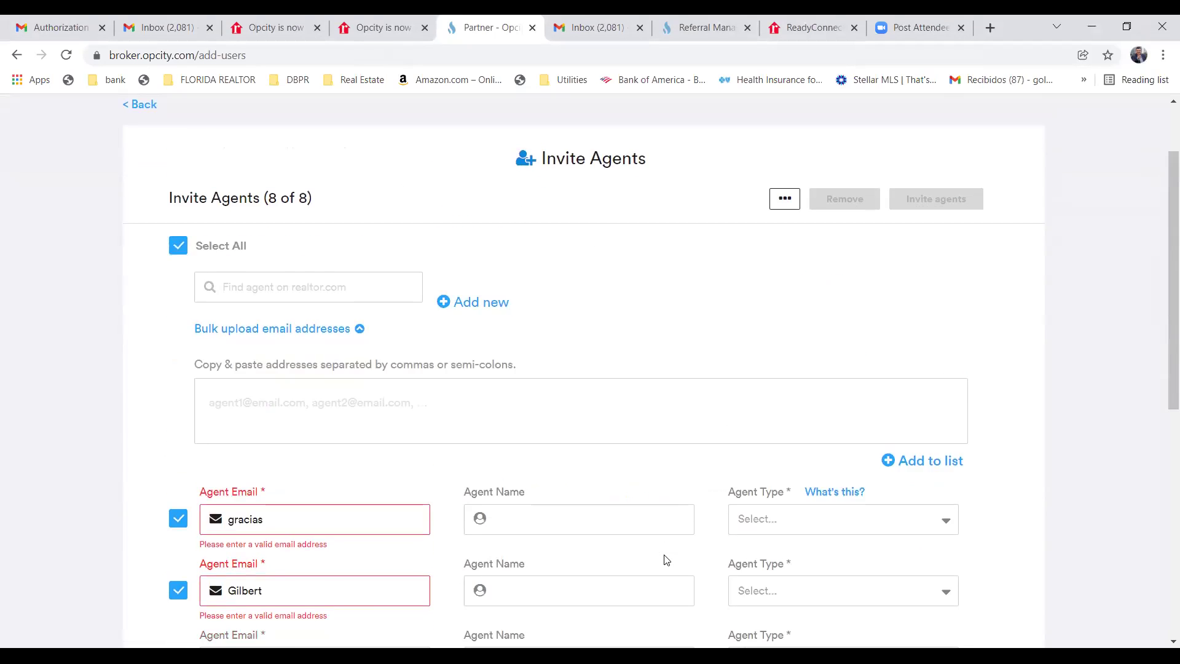
scroll(666, 559, "down", 2)
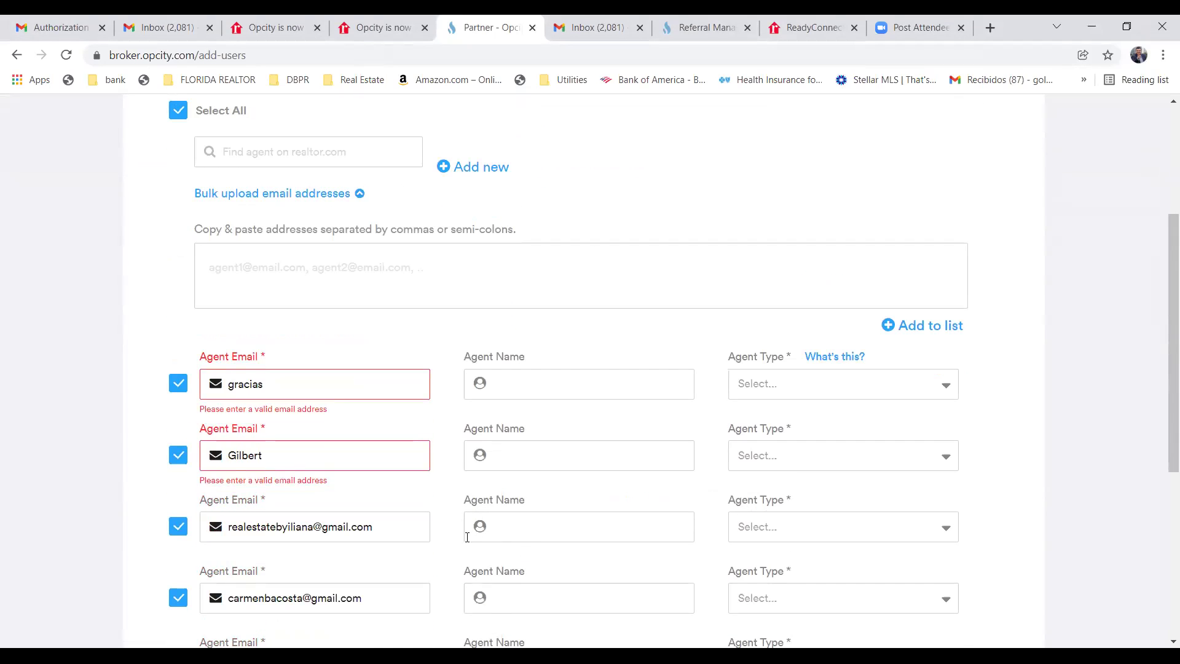
scroll(484, 539, "up", 2)
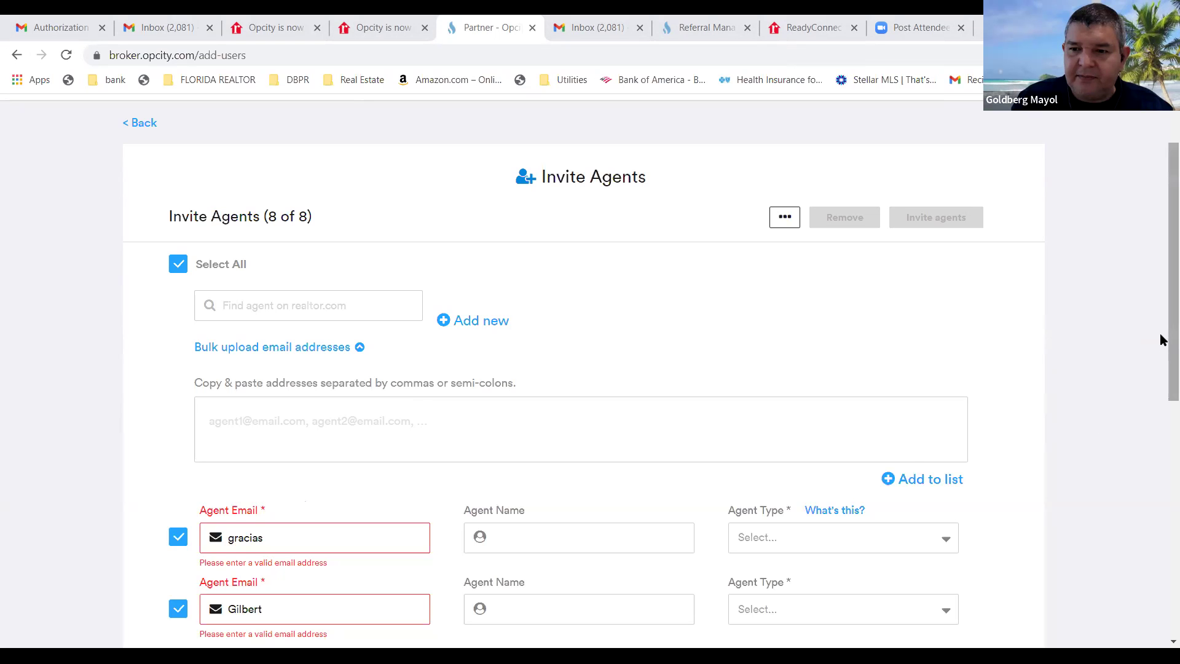
scroll(1162, 465, "down", 4)
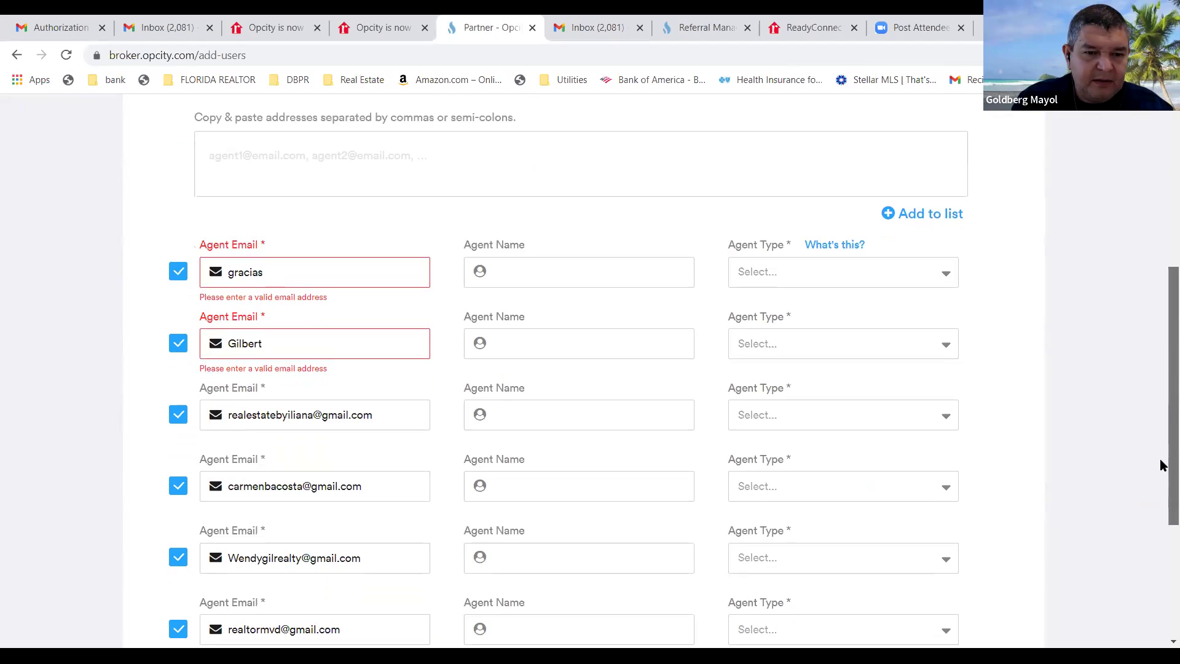
scroll(1162, 467, "down", 1)
scroll(1162, 486, "down", 3)
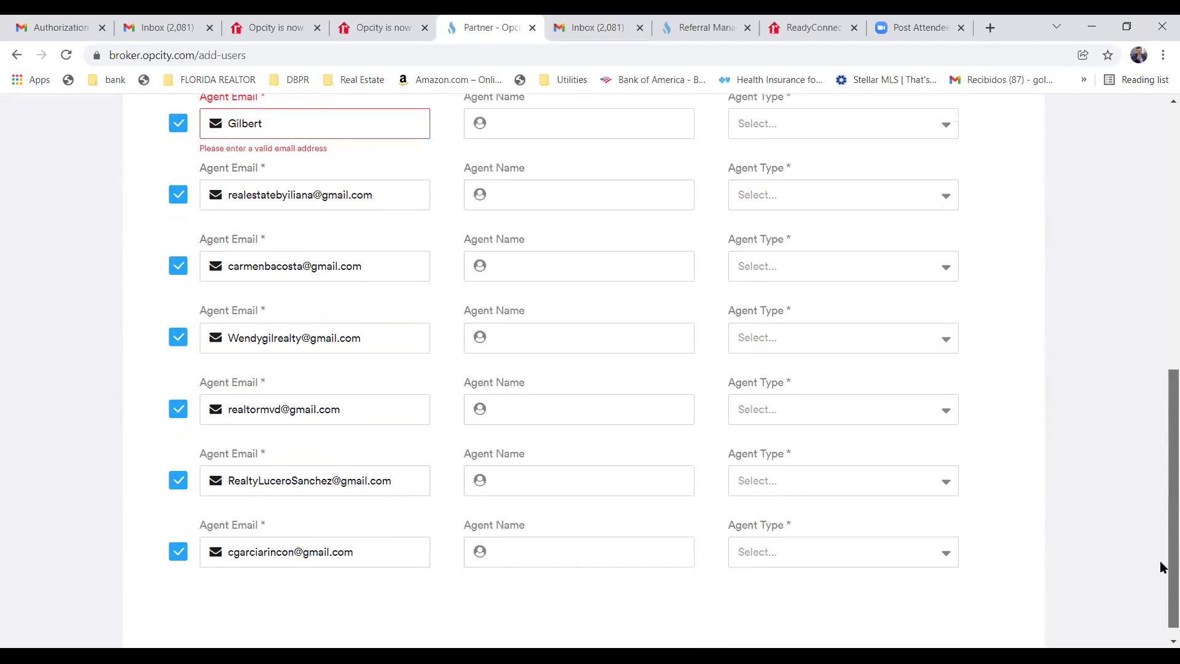
scroll(1161, 528, "up", 4)
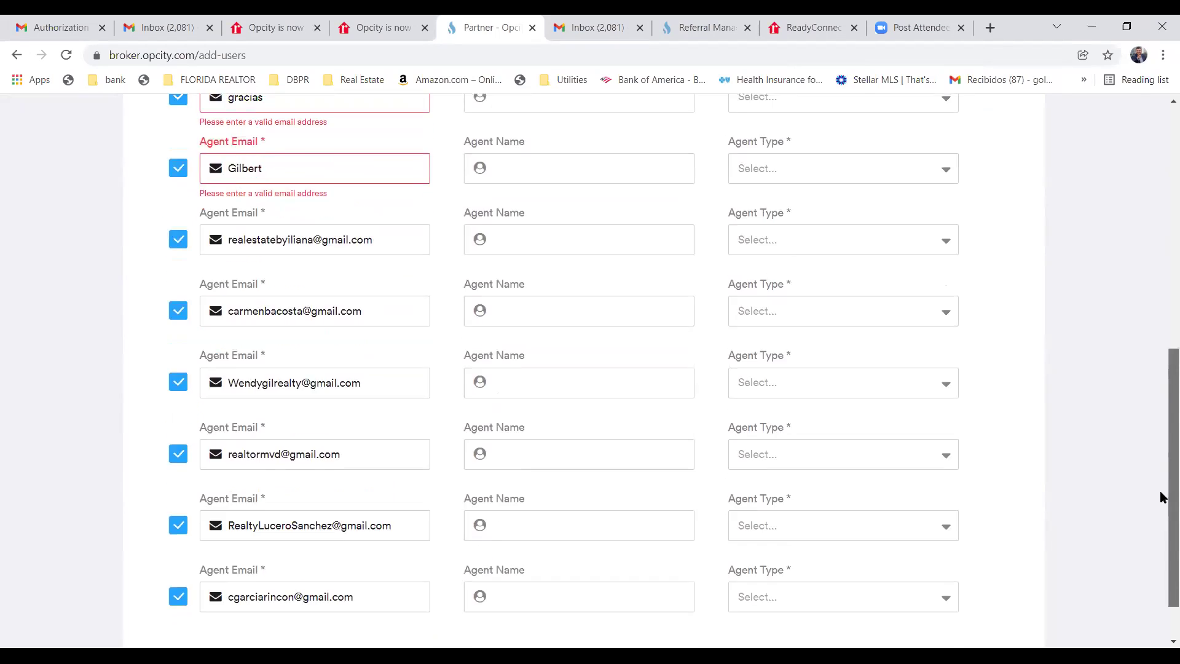
scroll(1161, 420, "up", 3)
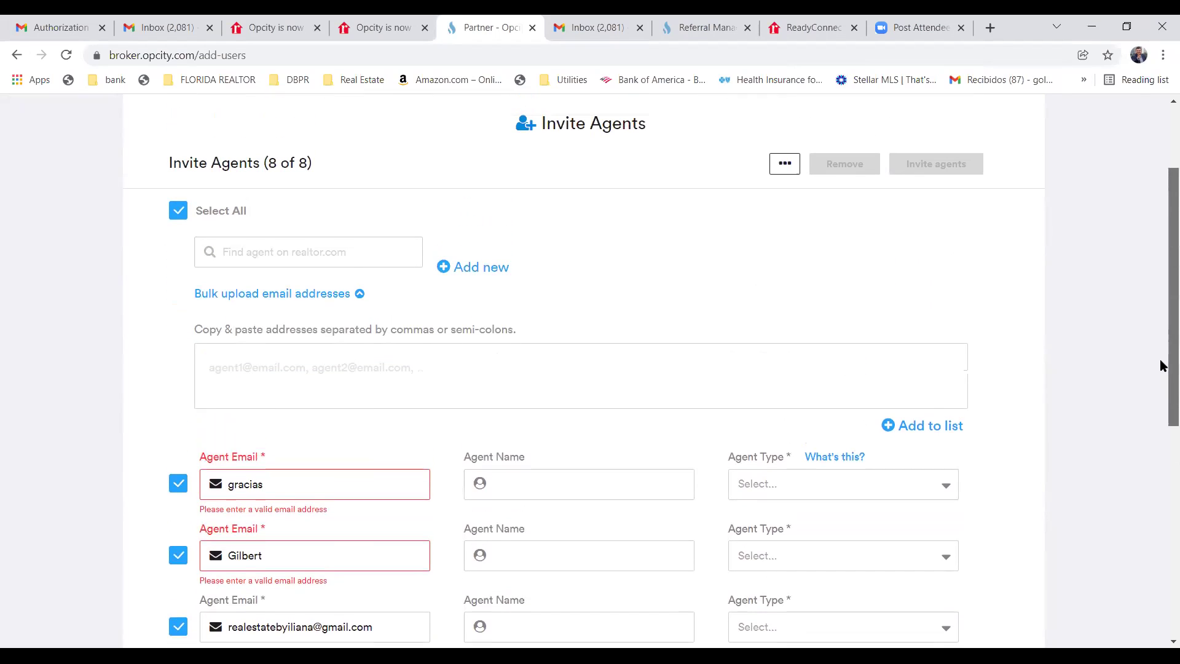
Replace the first invalid e-mail entry with the pasted address, trimming off the extra name text.
scroll(1162, 367, "down", 1)
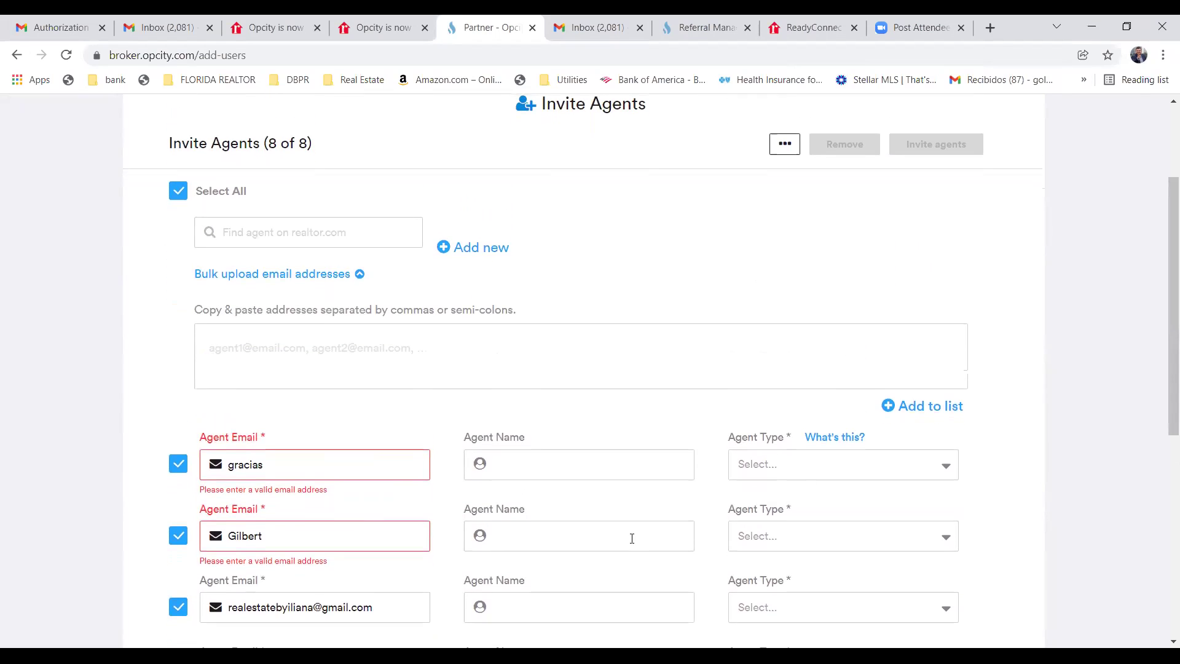
left_click(263, 464)
key("BackSpace")
key("BackSpace")
key("BackSpace")
right_click(242, 471)
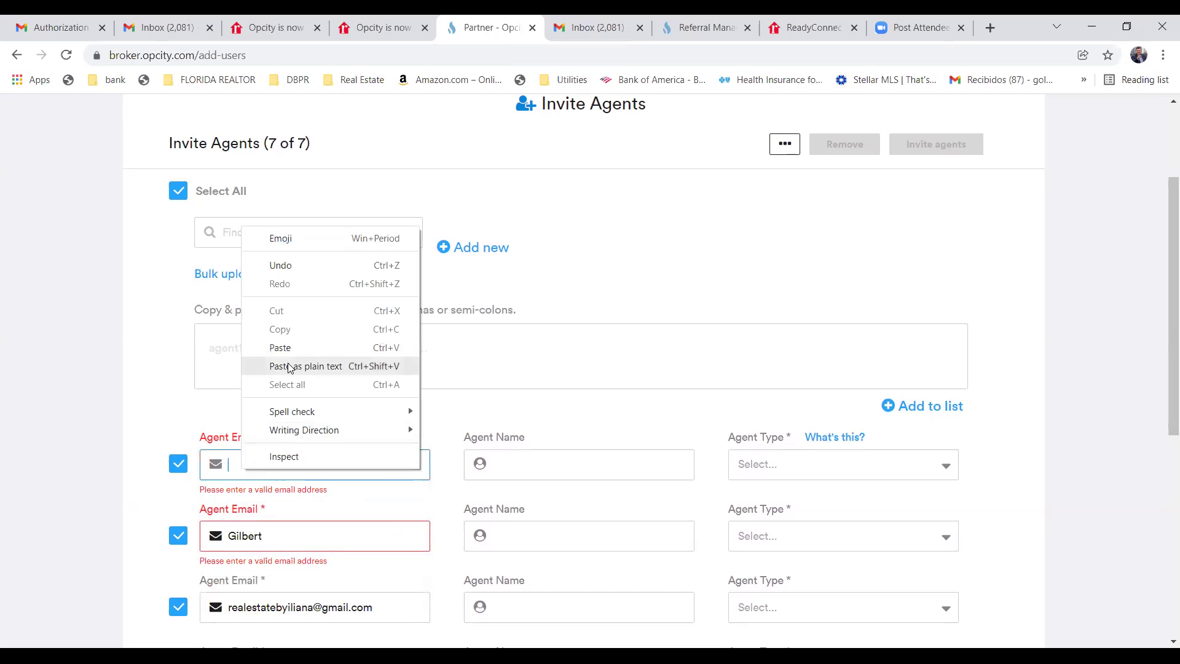
left_click(323, 346)
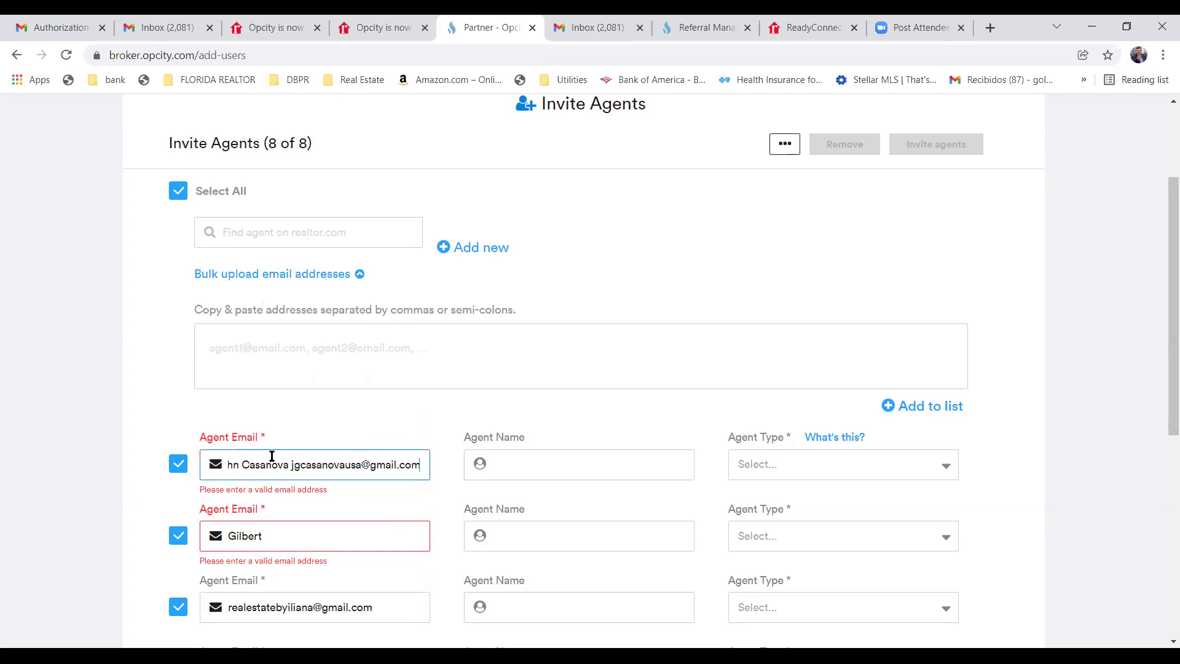
left_click(292, 466)
key("BackSpace")
key("BackSpace")
key("BackSpace")
key("BackSpace")
key("BackSpace")
key("BackSpace")
key("BackSpace")
key("BackSpace")
key("BackSpace")
key("BackSpace")
key("BackSpace")
key("BackSpace")
key("BackSpace")
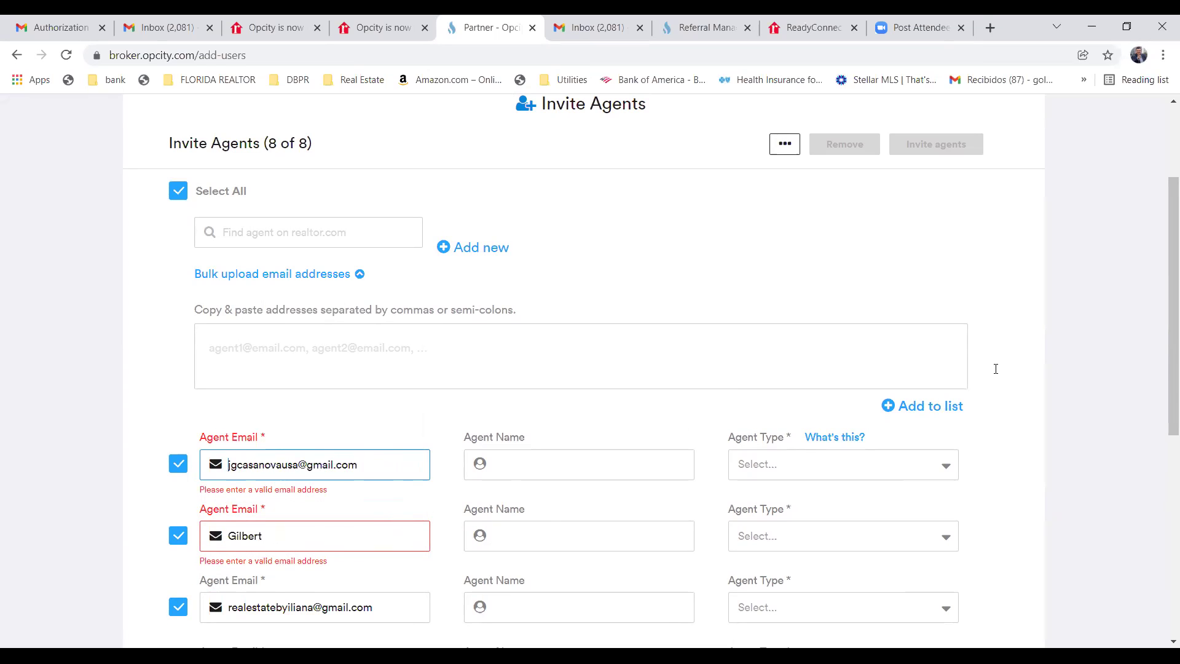
left_click_drag(1161, 386, 1161, 379)
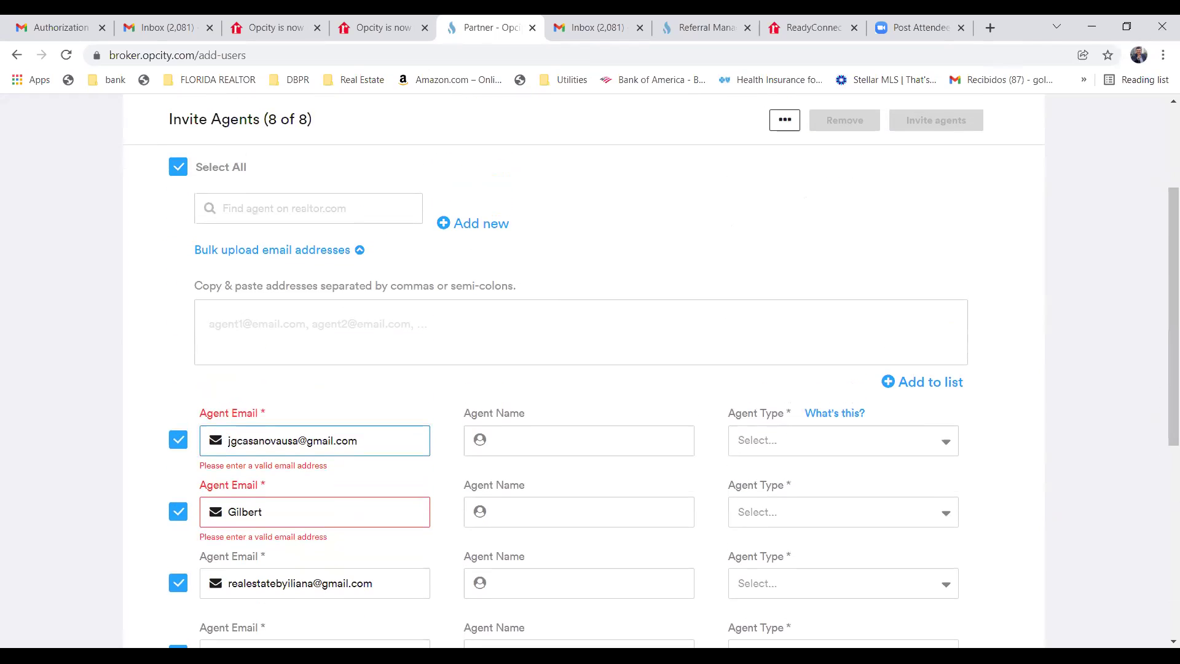
Clear the second invalid e-mail entry and paste in the agent's valid e-mail address.
left_click(270, 514)
key("BackSpace")
key("BackSpace")
key("BackSpace")
key("BackSpace")
key("BackSpace")
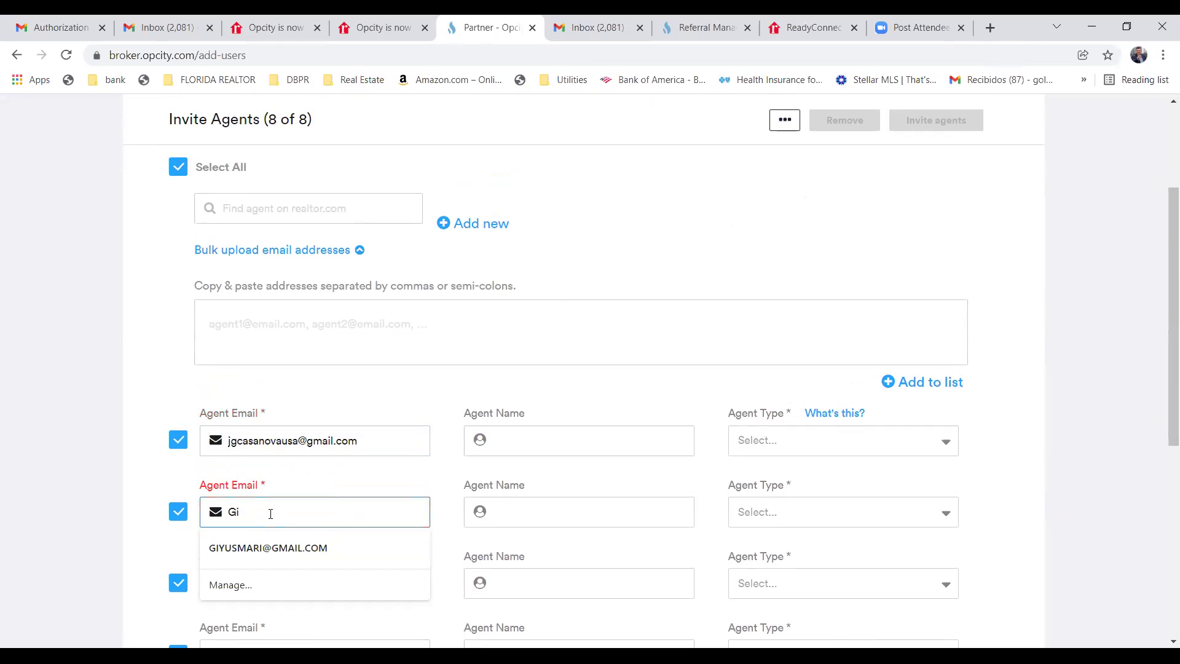
key("BackSpace")
key("BackSpace")
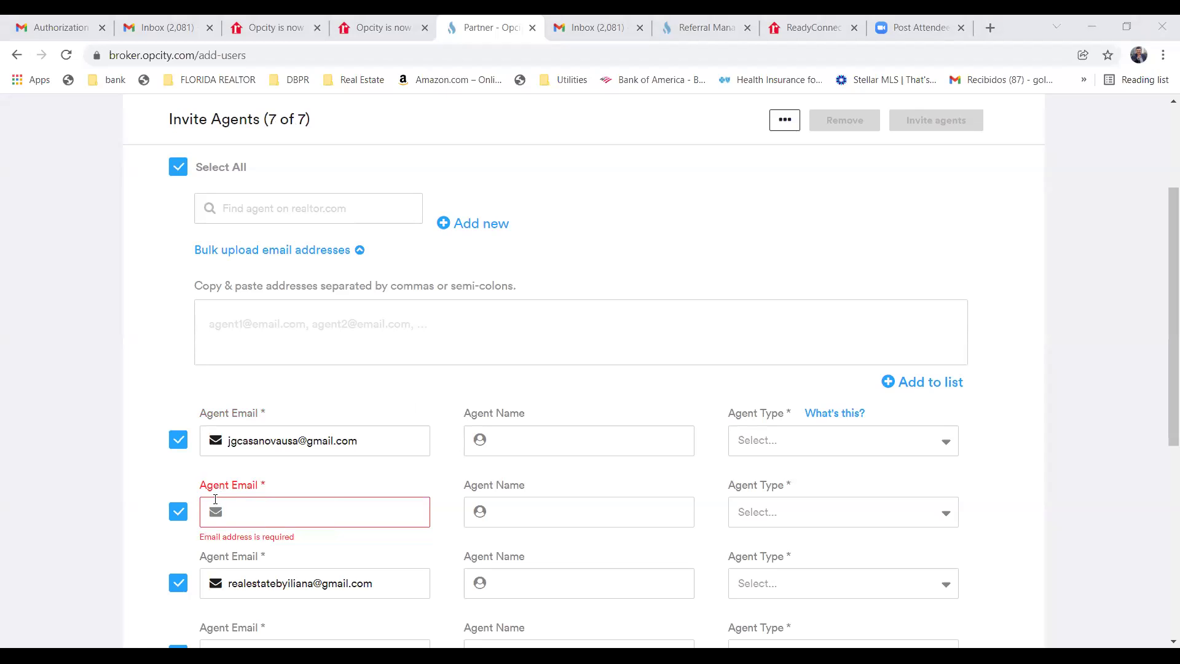
right_click(239, 515)
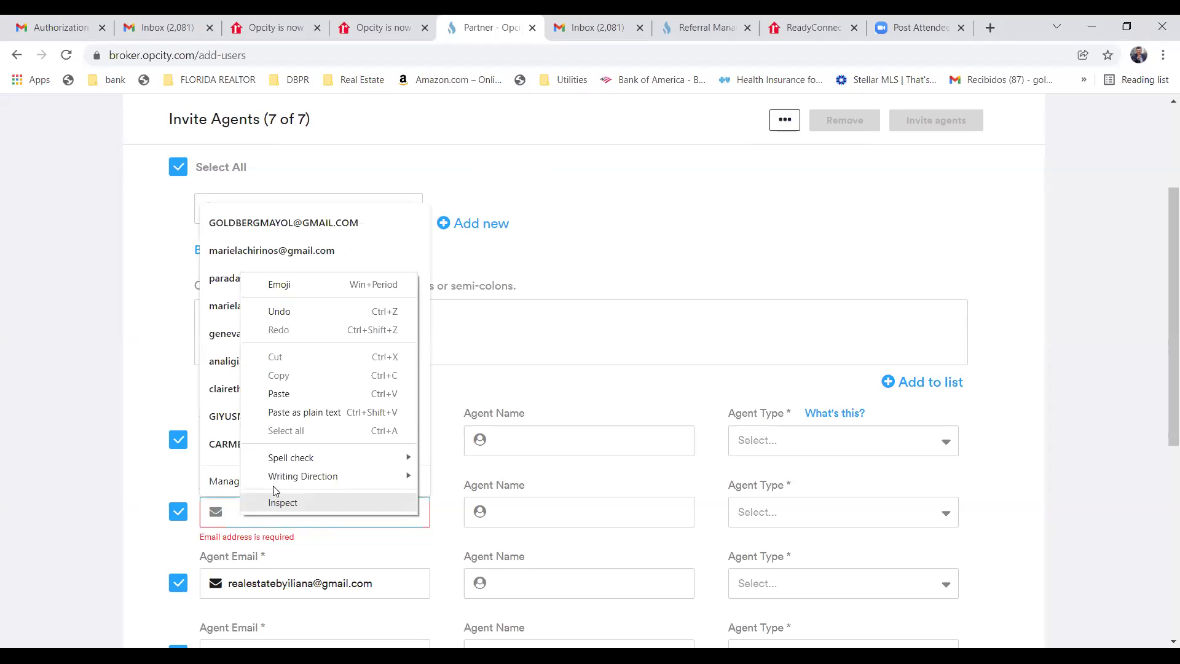
left_click(296, 421)
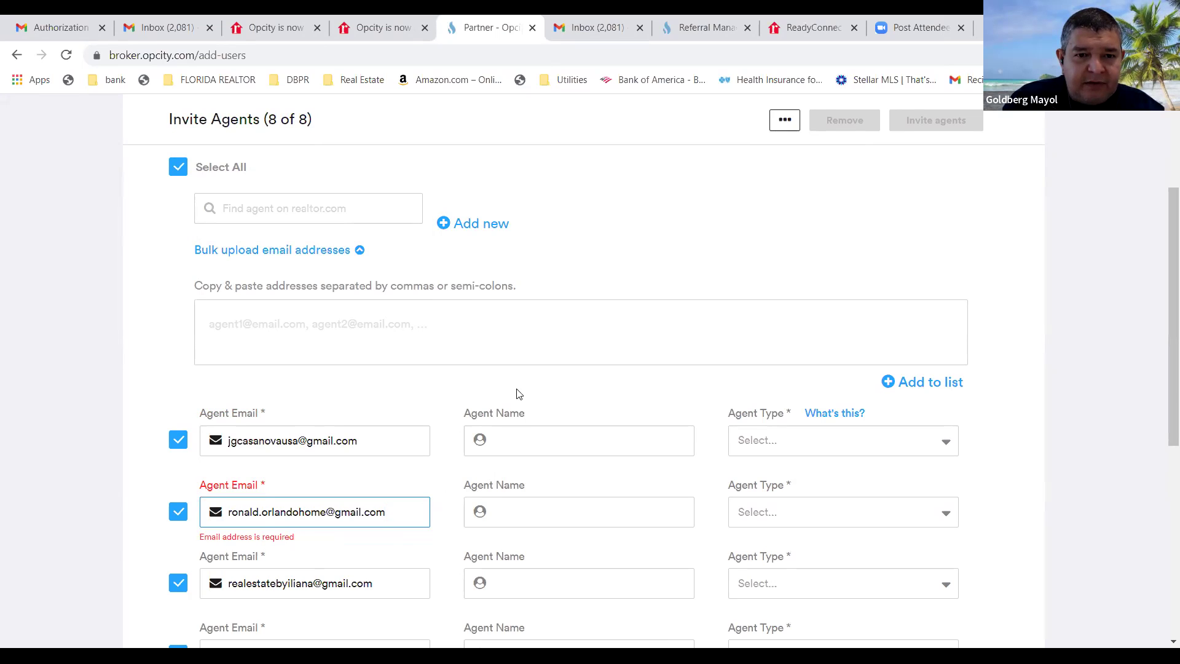
left_click(528, 442)
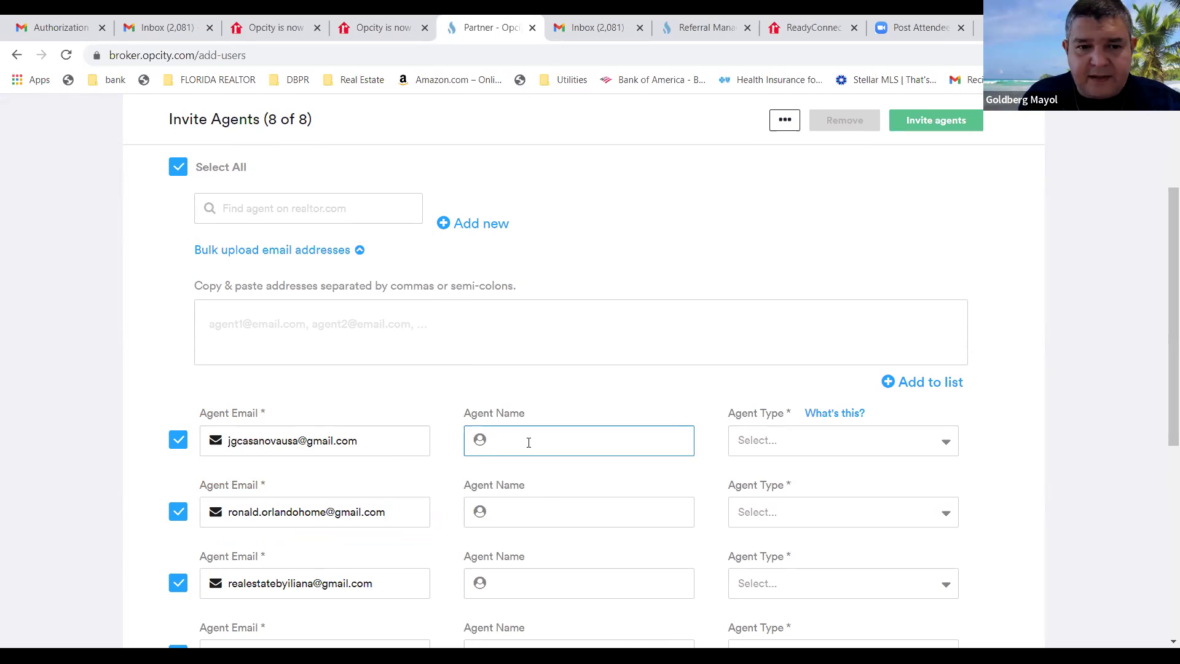
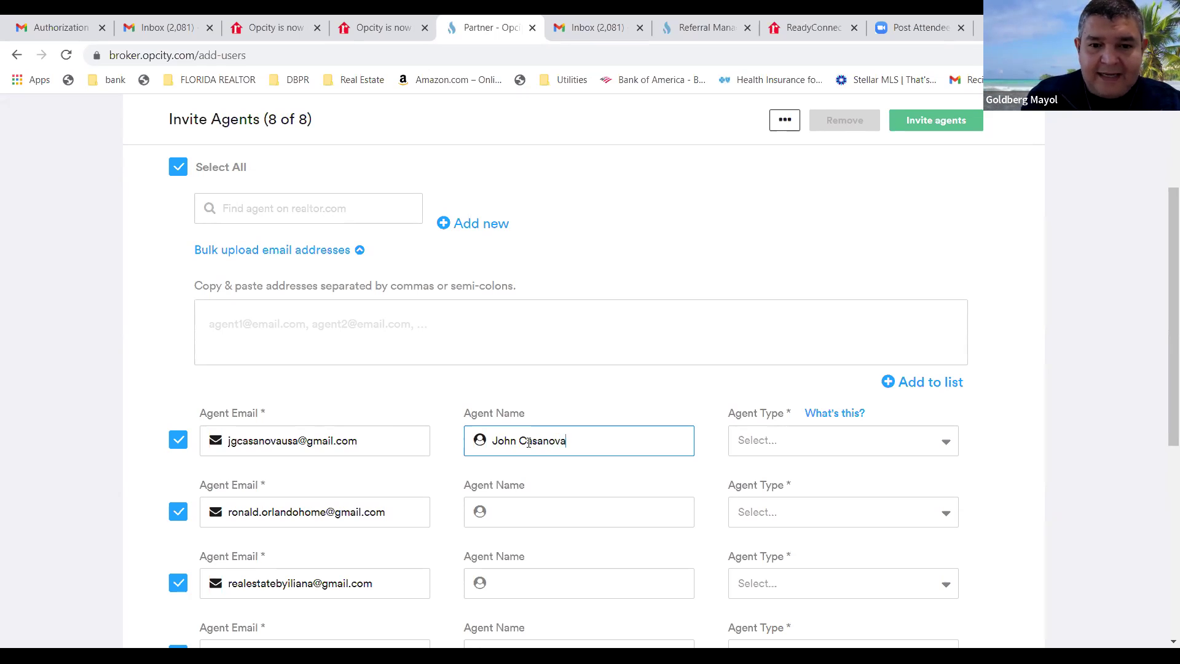
Enter the first invitee's full name, fixing the surname spelling, and set them to Experienced.
left_click(949, 449)
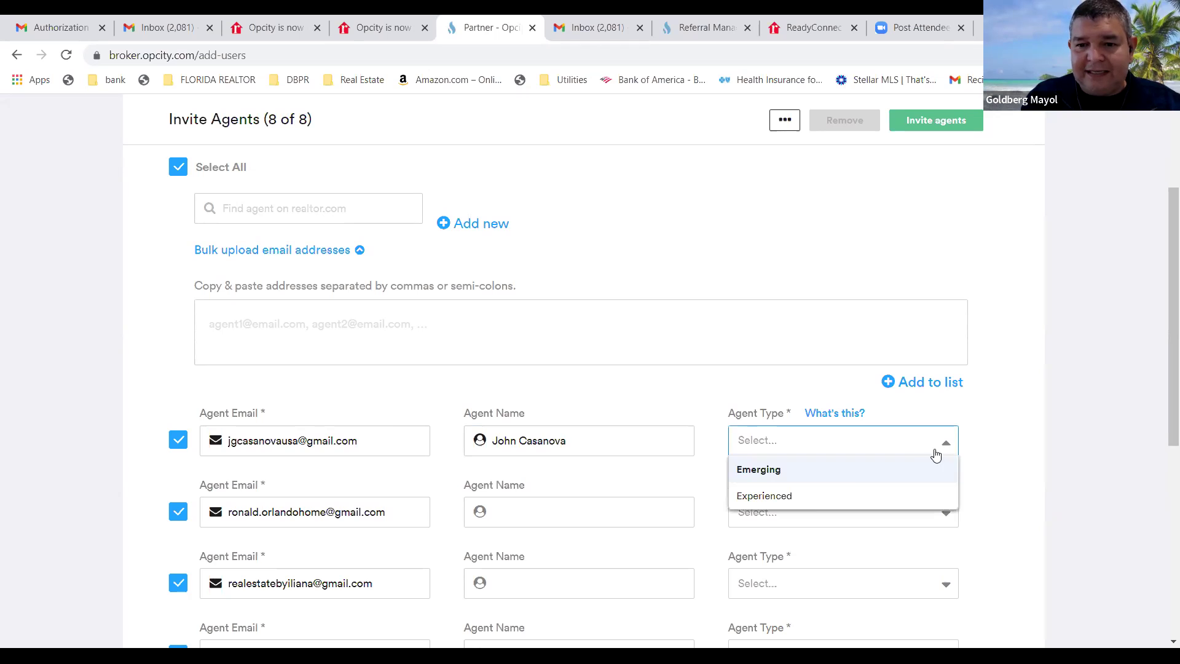
left_click(814, 503)
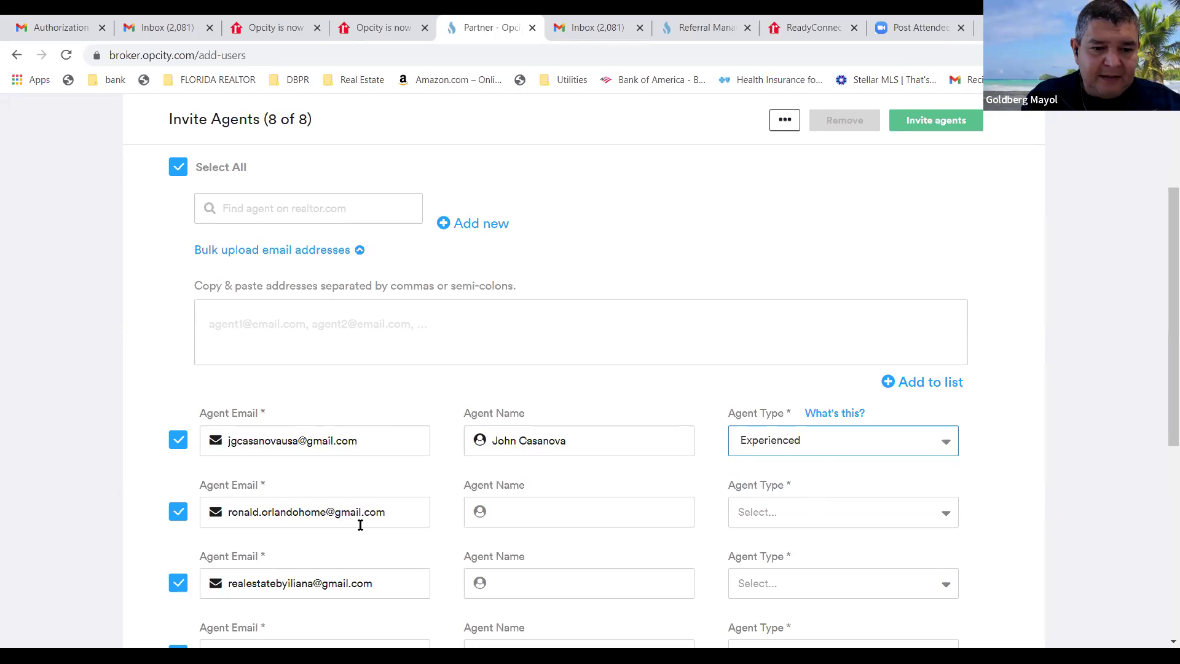
Enter the second invitee's first name and set their agent type to Experienced.
left_click(519, 512)
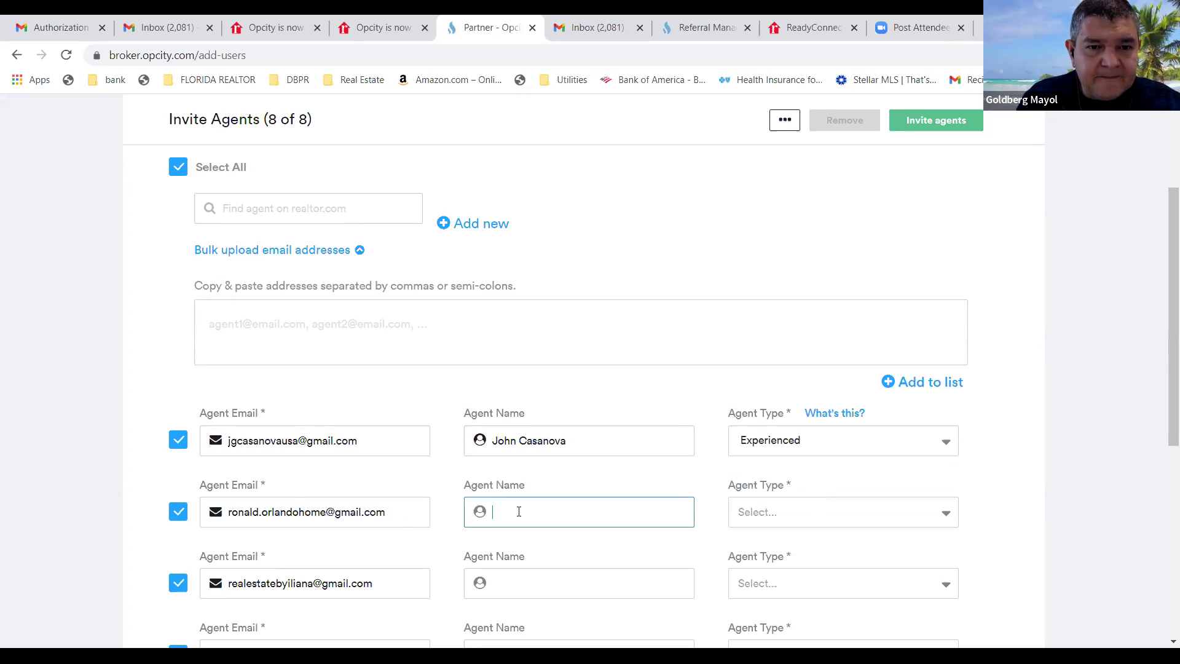
type("Ron")
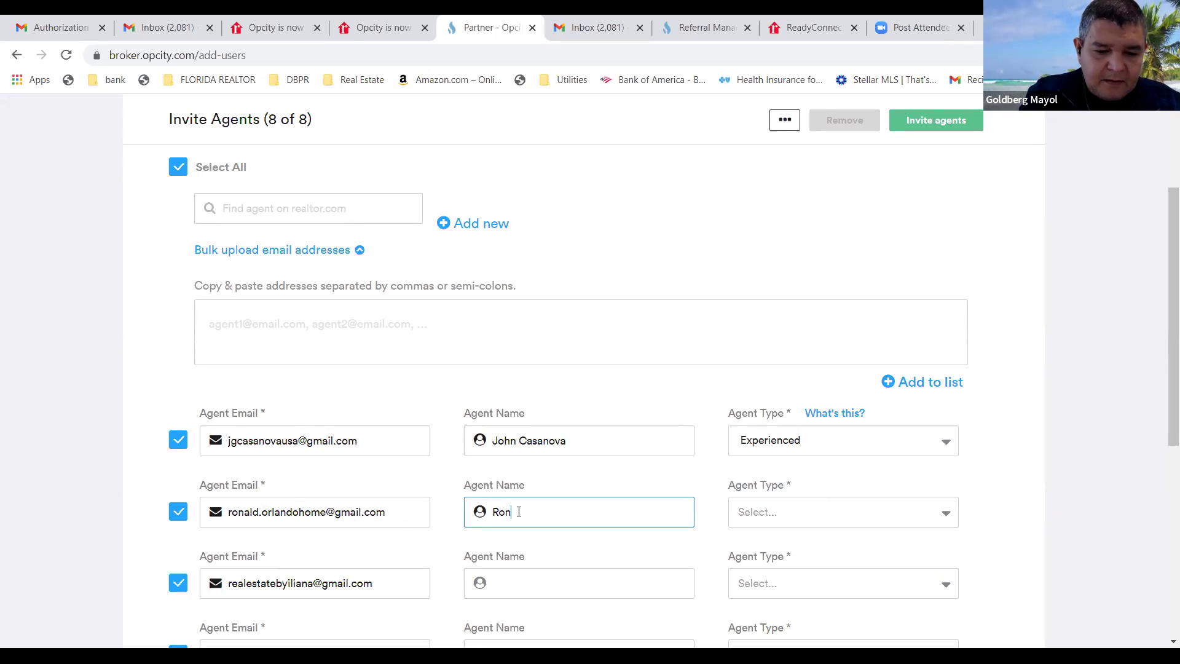
type("ald")
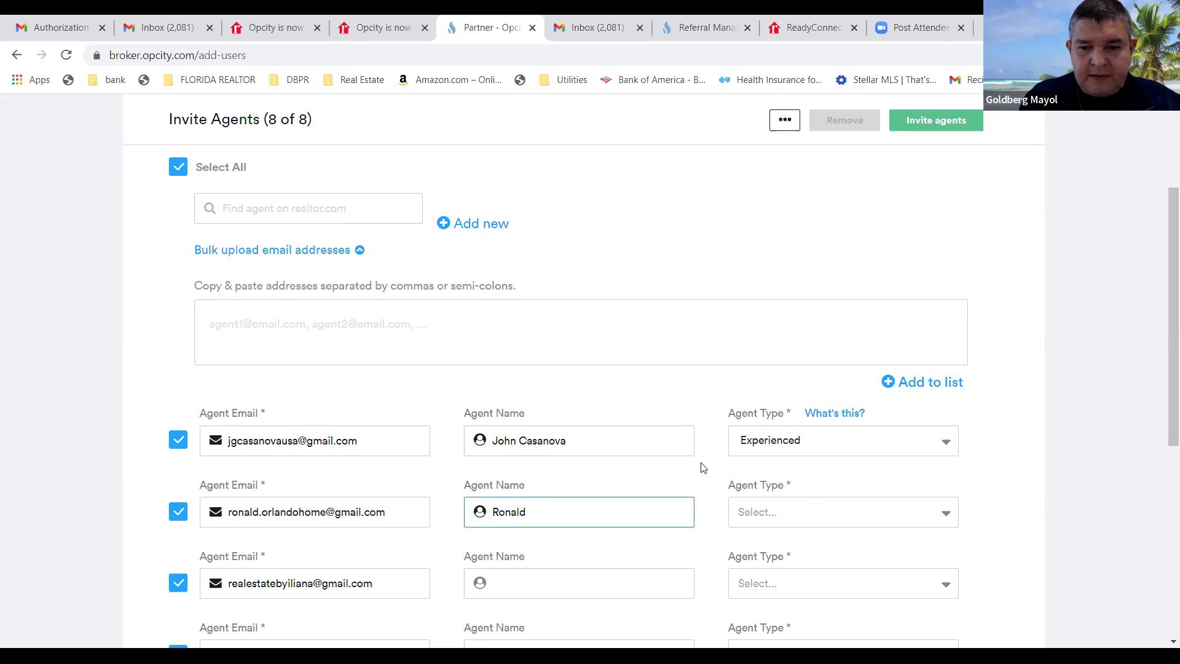
left_click(947, 514)
left_click(850, 564)
scroll(618, 541, "down", 6)
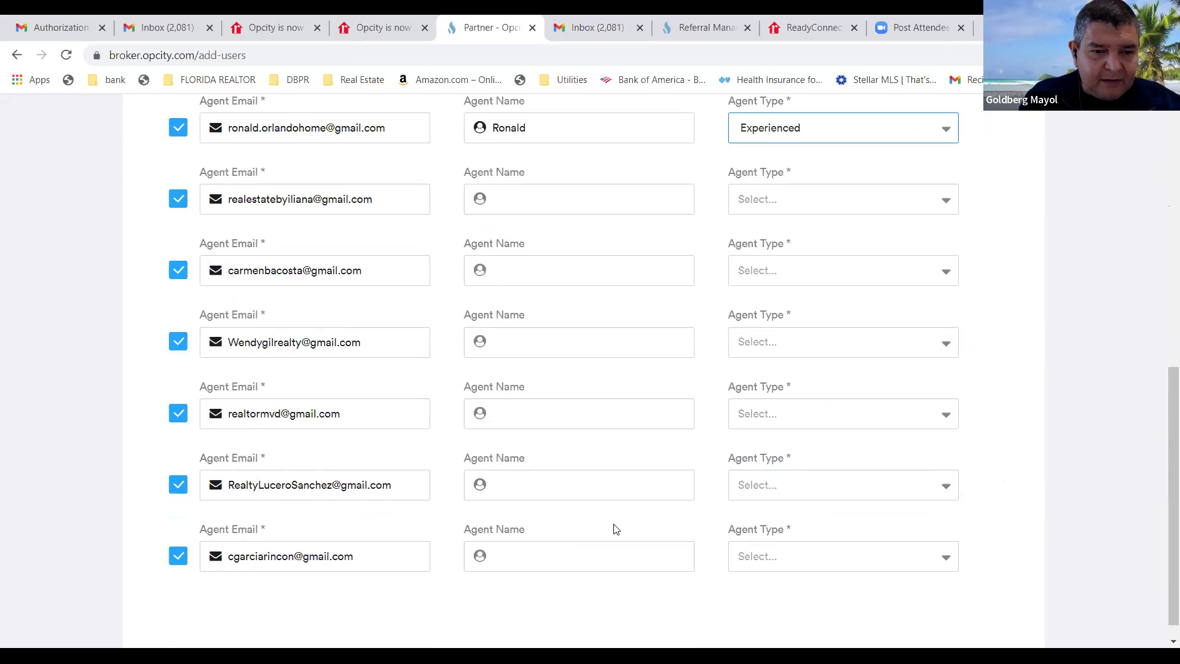
scroll(616, 533, "up", 1)
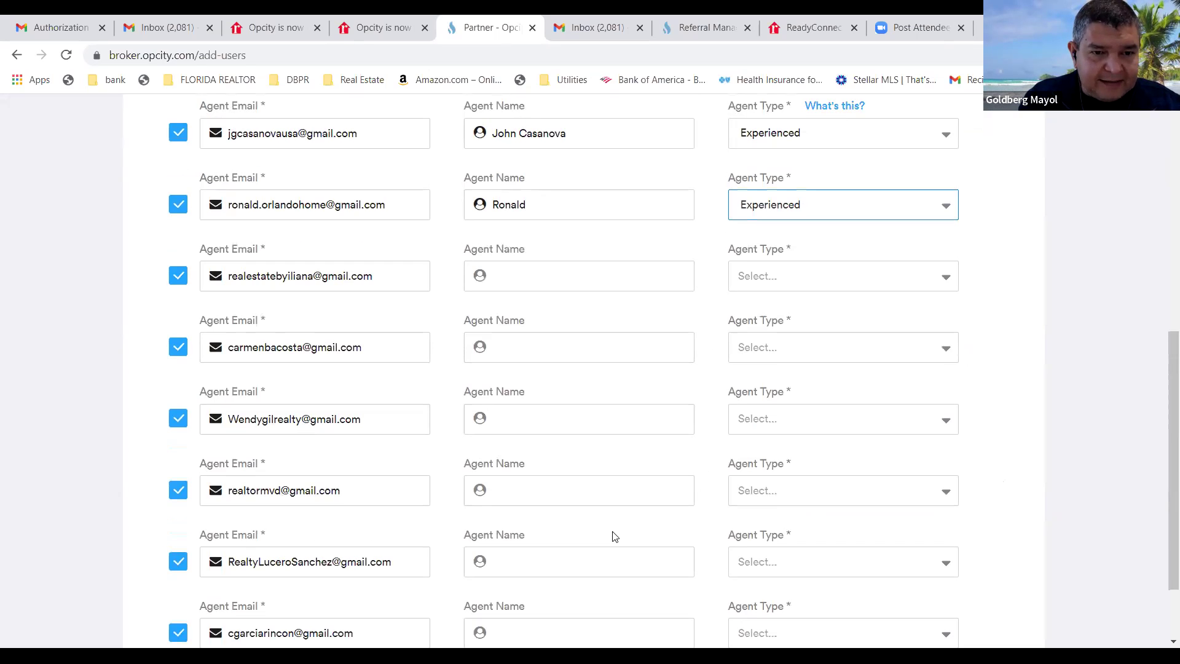
scroll(615, 537, "up", 1)
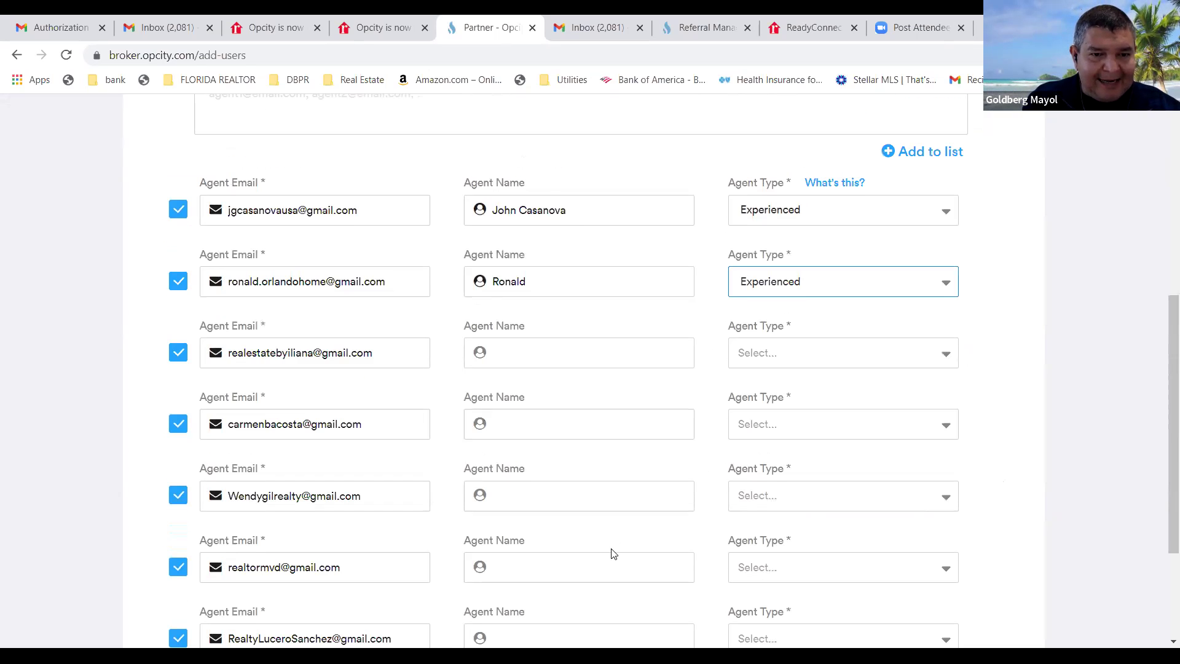
scroll(612, 554, "up", 1)
Name the third and fourth agents, correcting typos, and set both to Experienced.
left_click(514, 431)
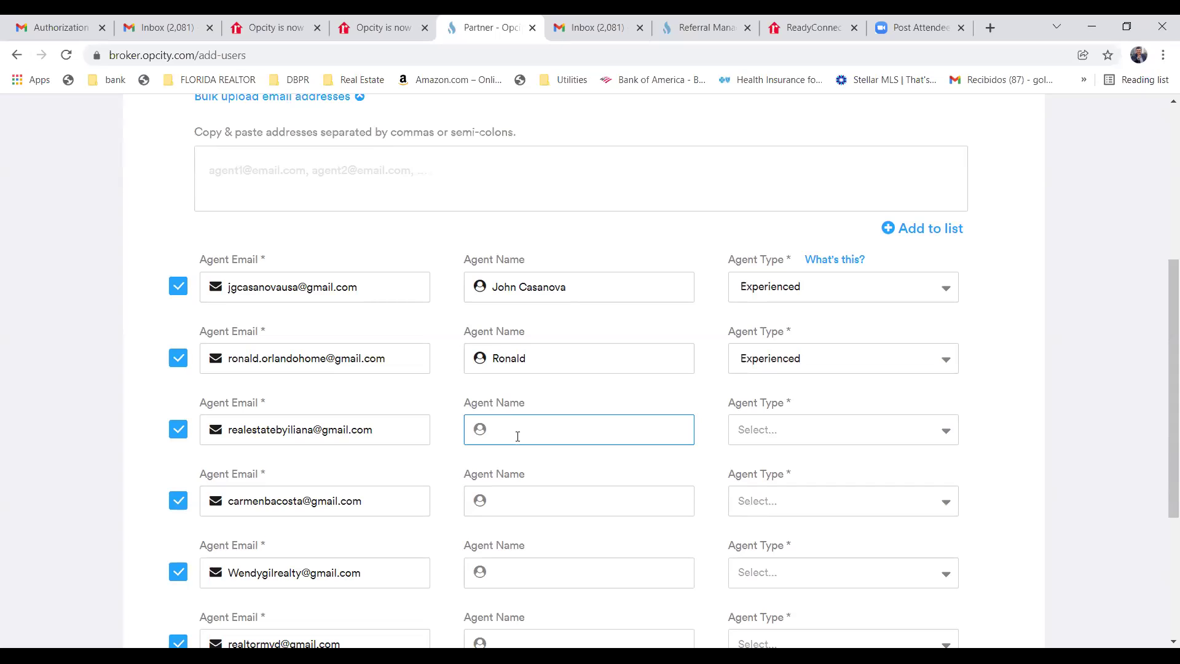
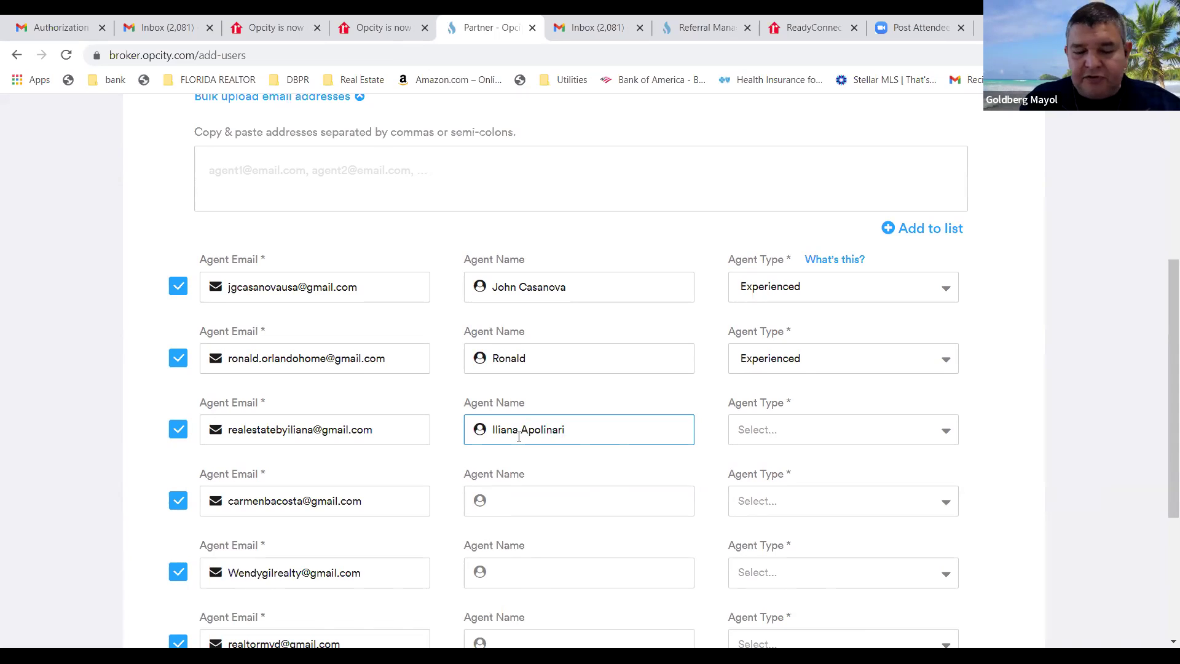
left_click(945, 436)
left_click(860, 484)
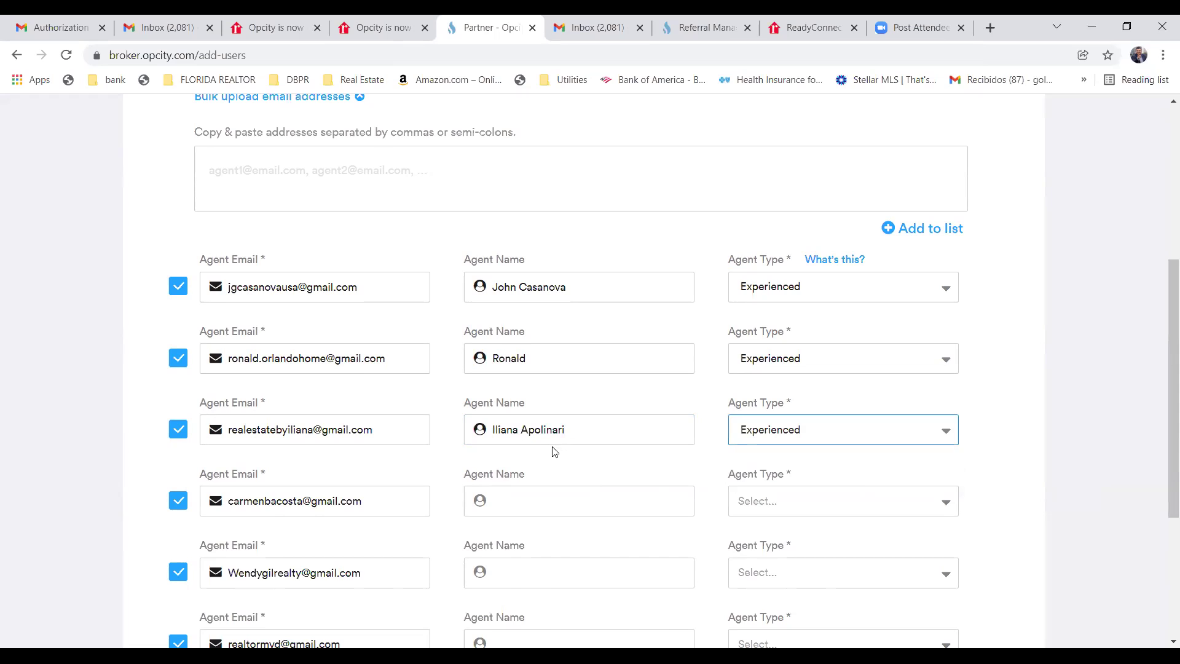
left_click(566, 430)
type("o")
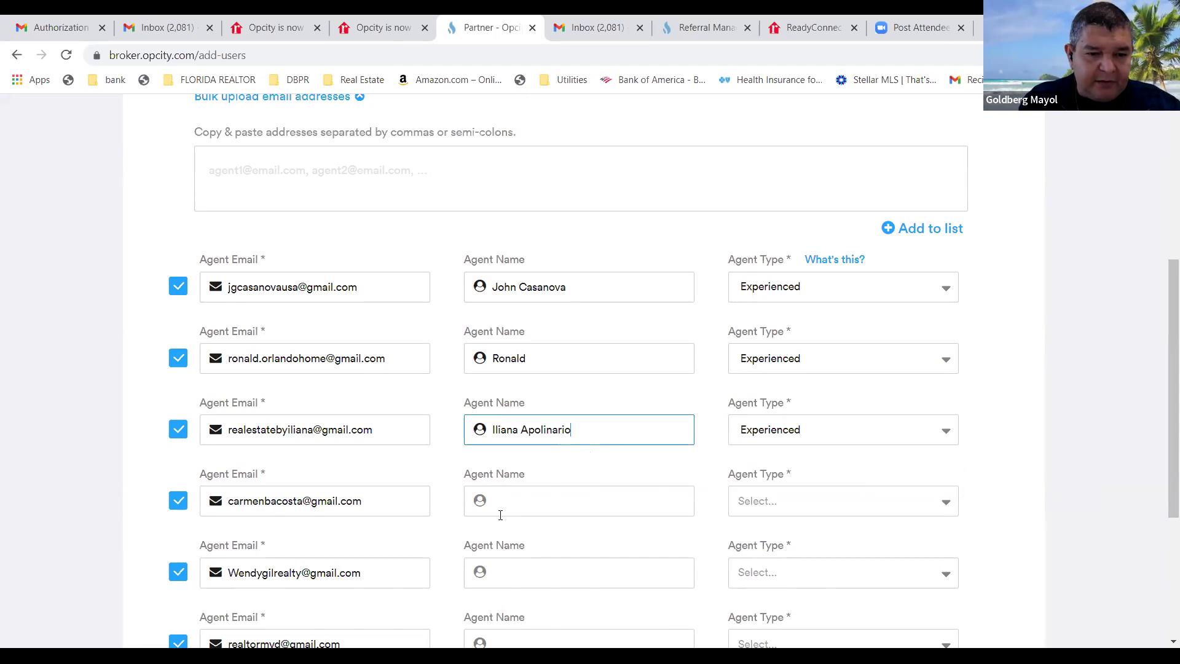
left_click(509, 507)
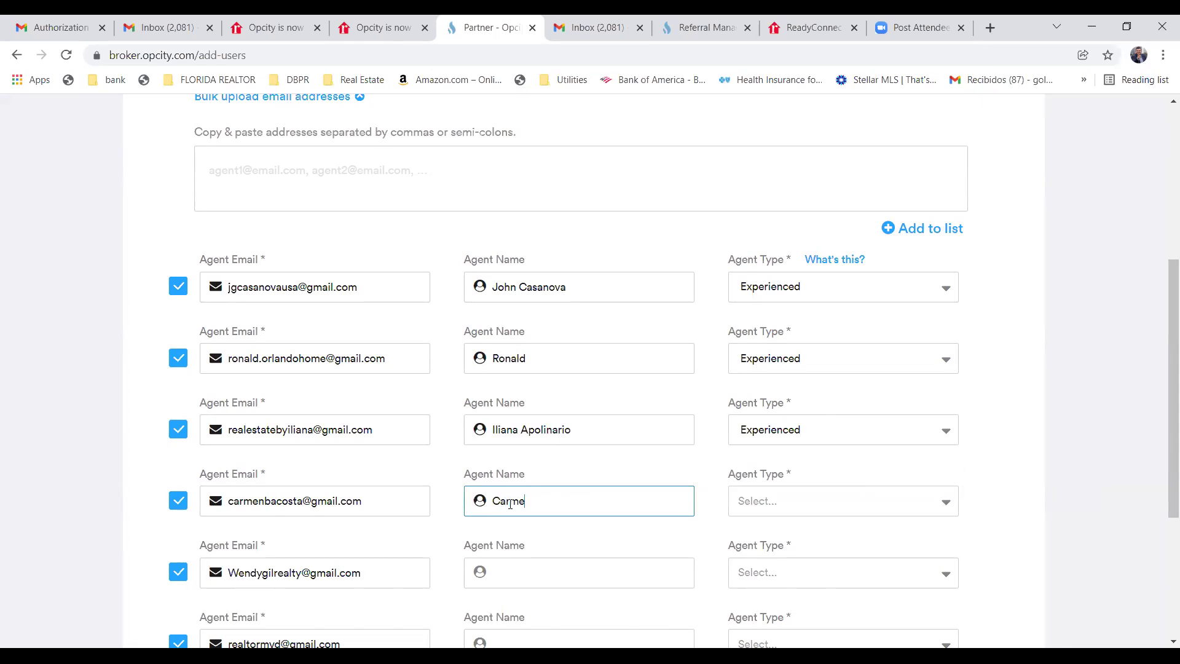
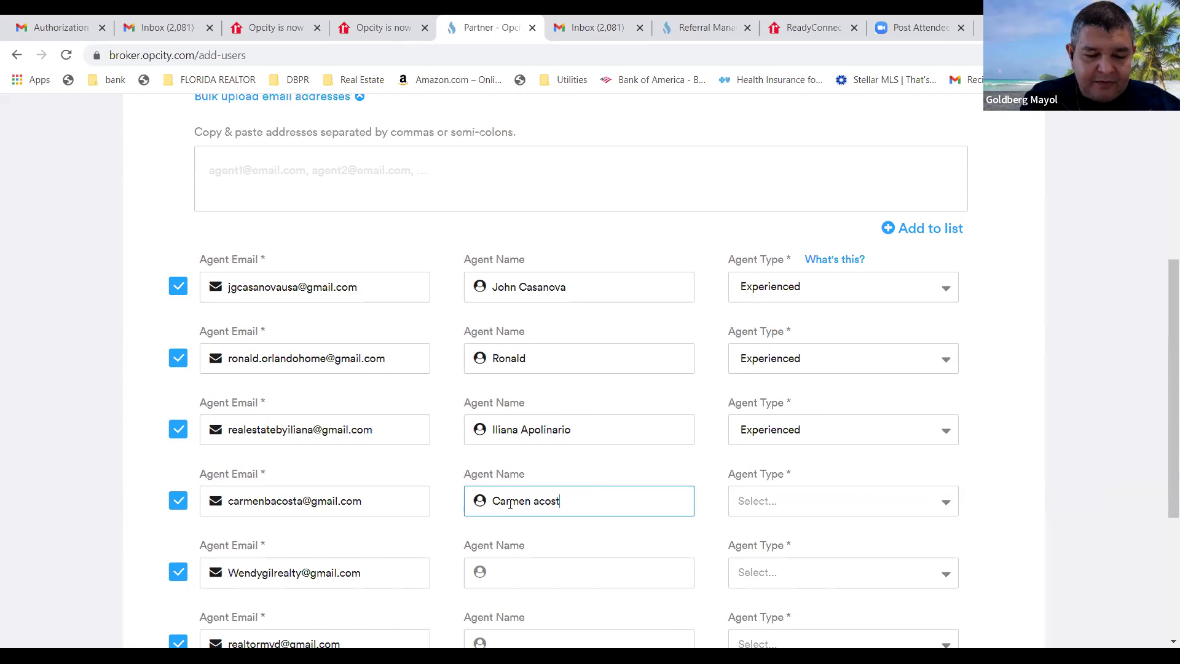
left_click(948, 506)
left_click(822, 557)
scroll(823, 558, "down", 3)
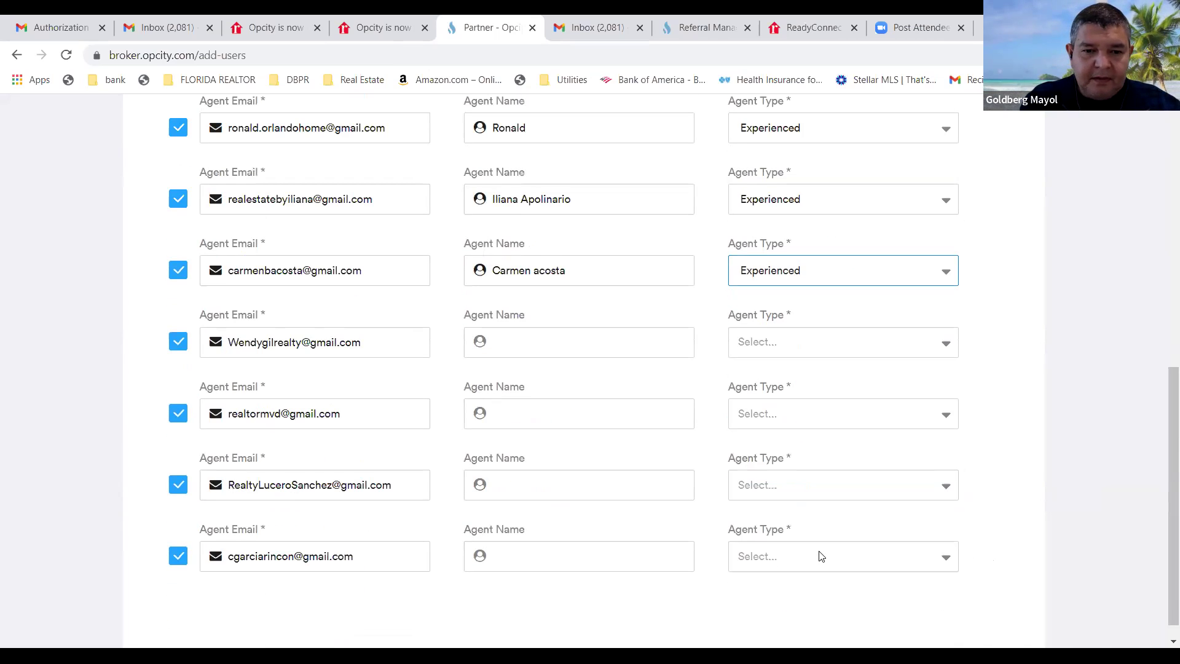
Give the sixth agent a placeholder name and the seventh a full name, both Experienced.
left_click(519, 415)
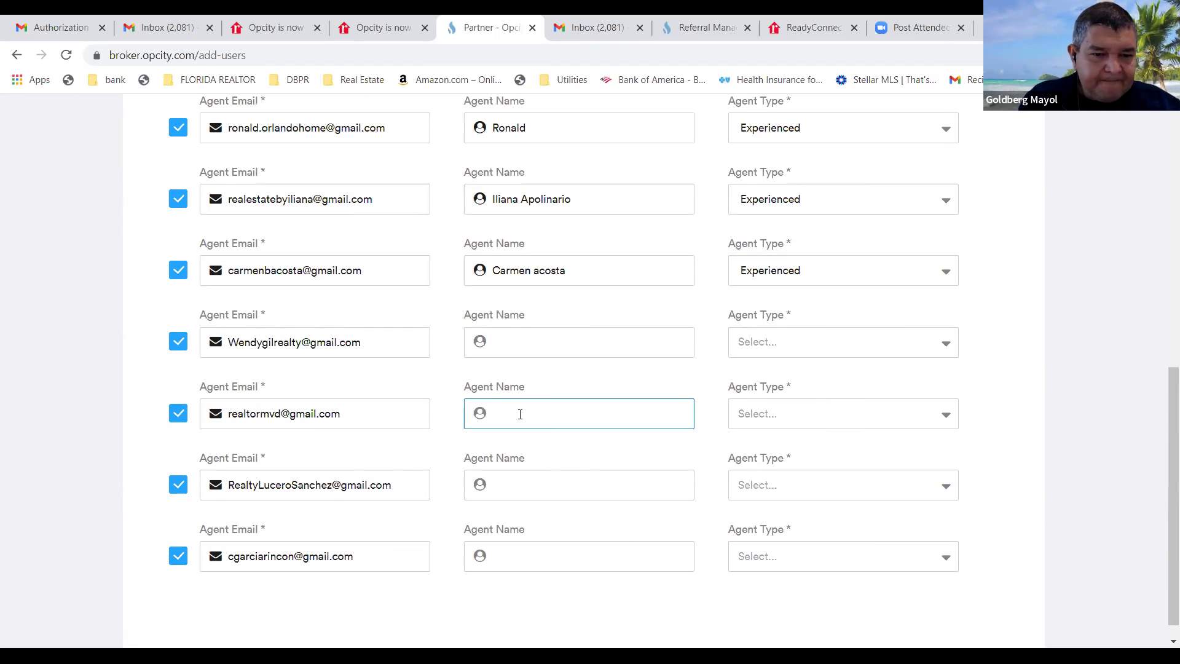
type("MVD")
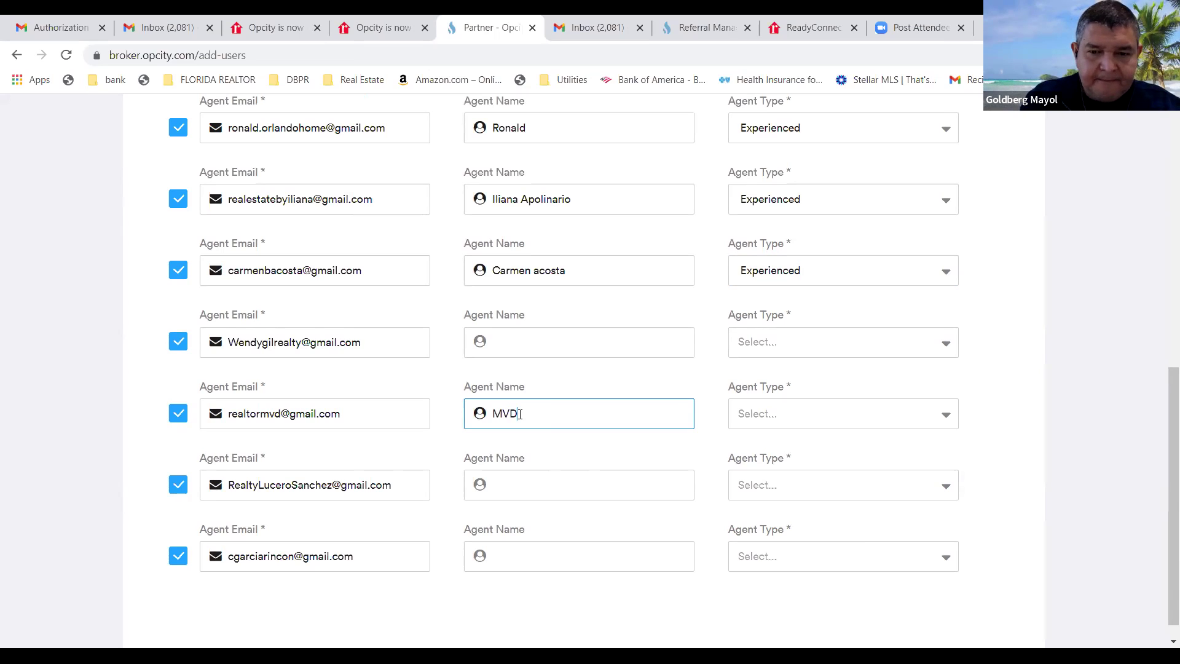
left_click(945, 423)
left_click(853, 471)
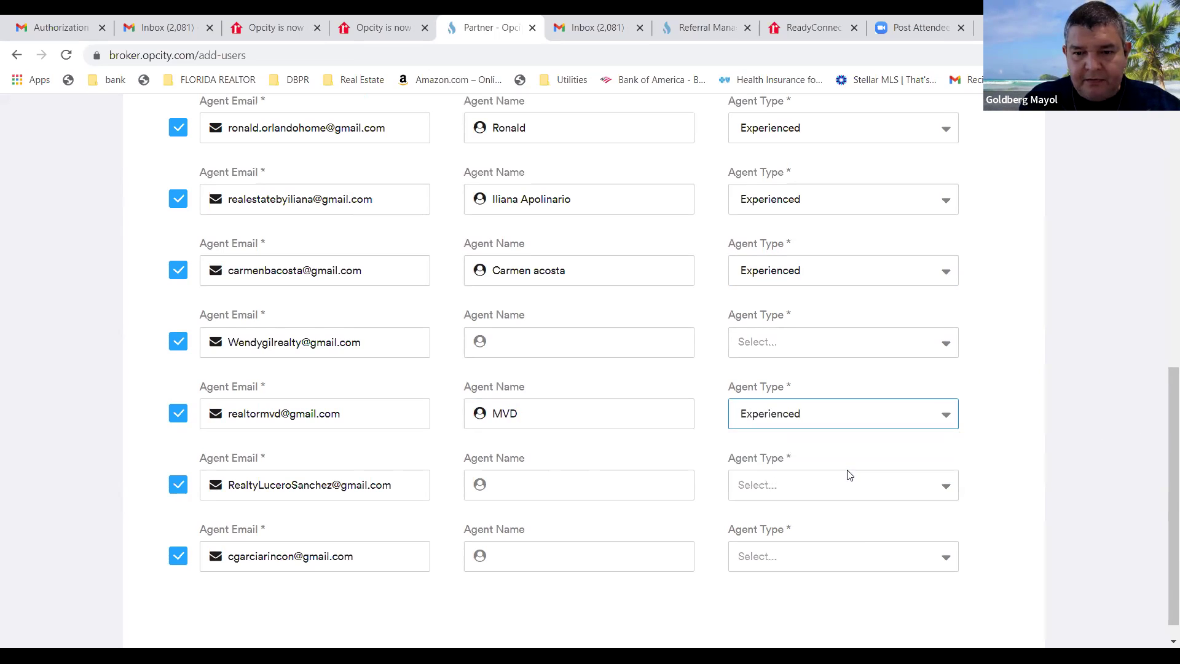
left_click(509, 485)
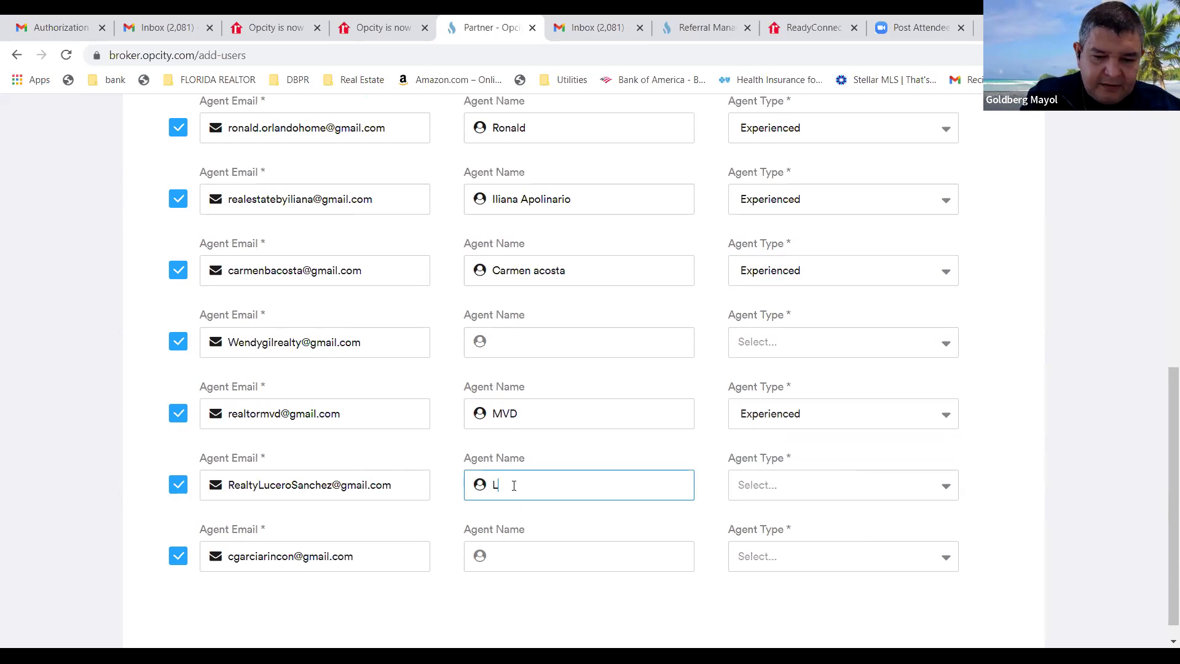
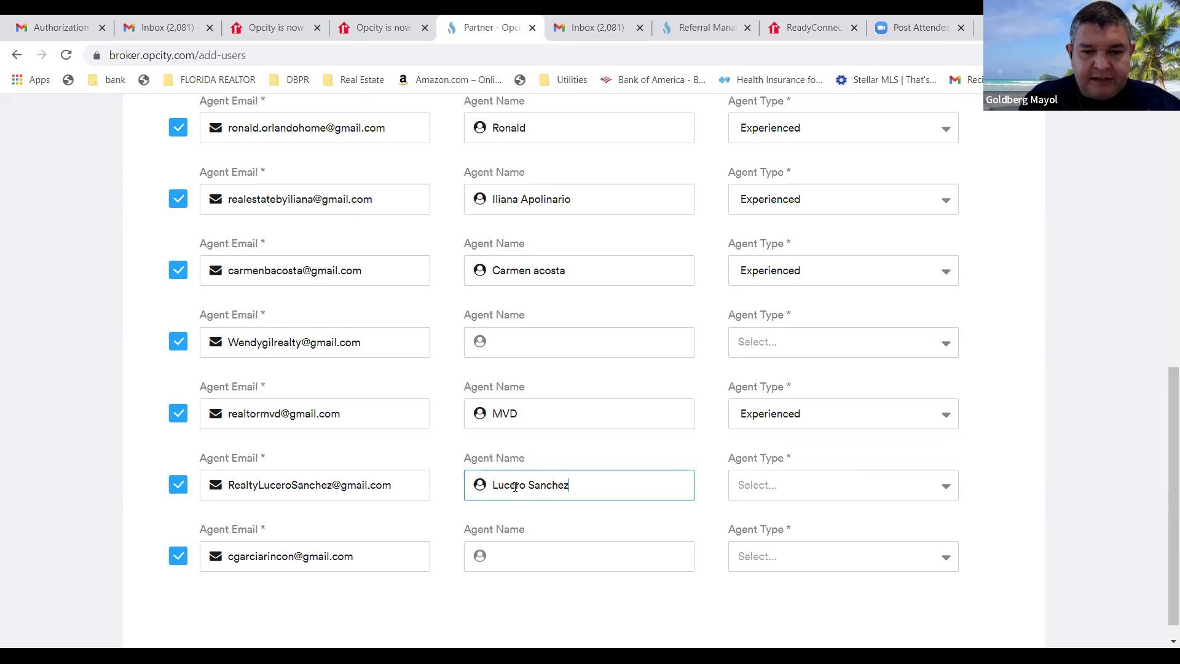
left_click(949, 488)
left_click(848, 536)
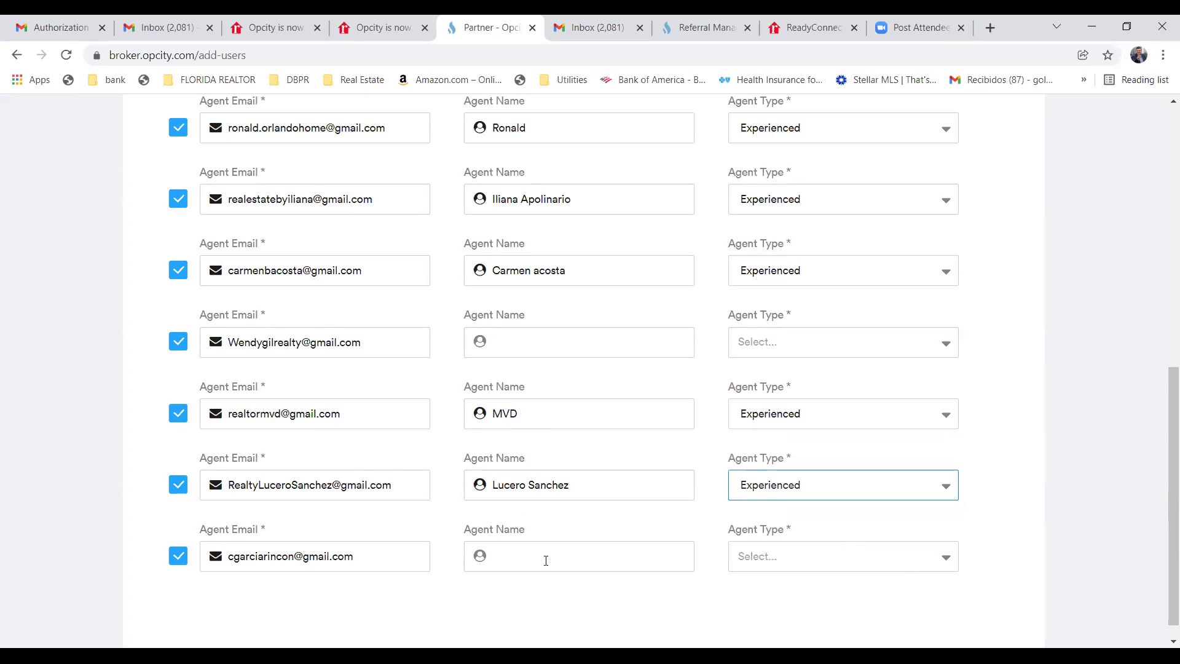
Enter the last agent's full name and confirm Experienced as their agent type.
left_click(512, 557)
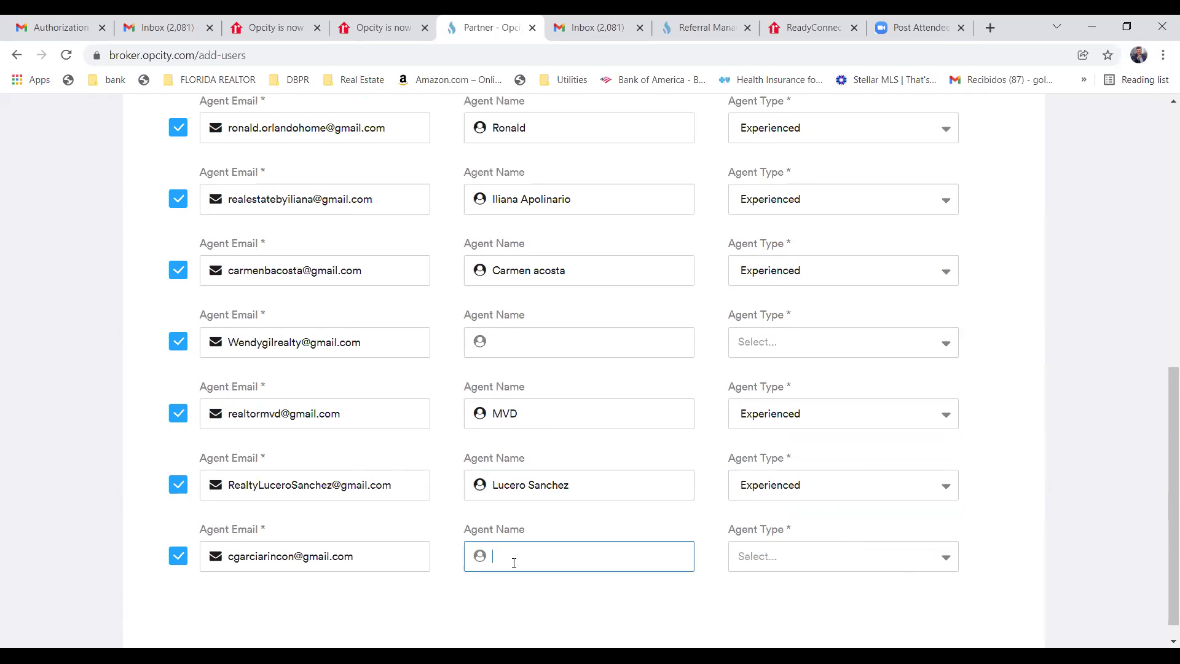
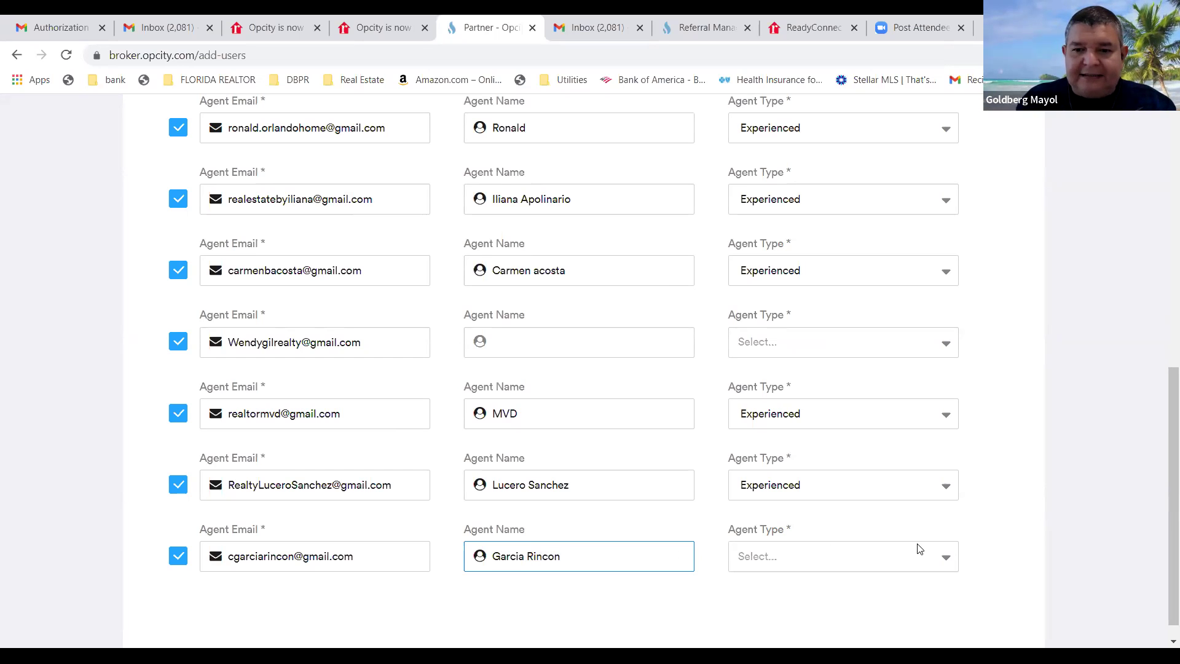
left_click(941, 560)
key("Return")
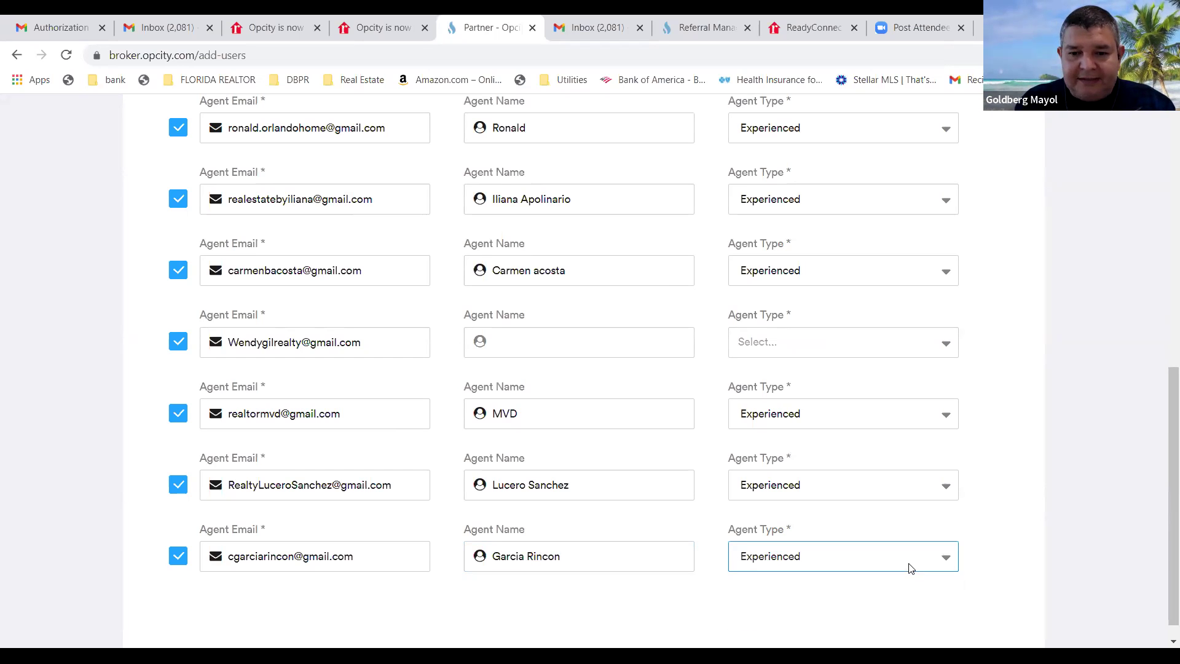
Replace the sixth agent's placeholder name with their full name.
scroll(800, 553, "up", 5)
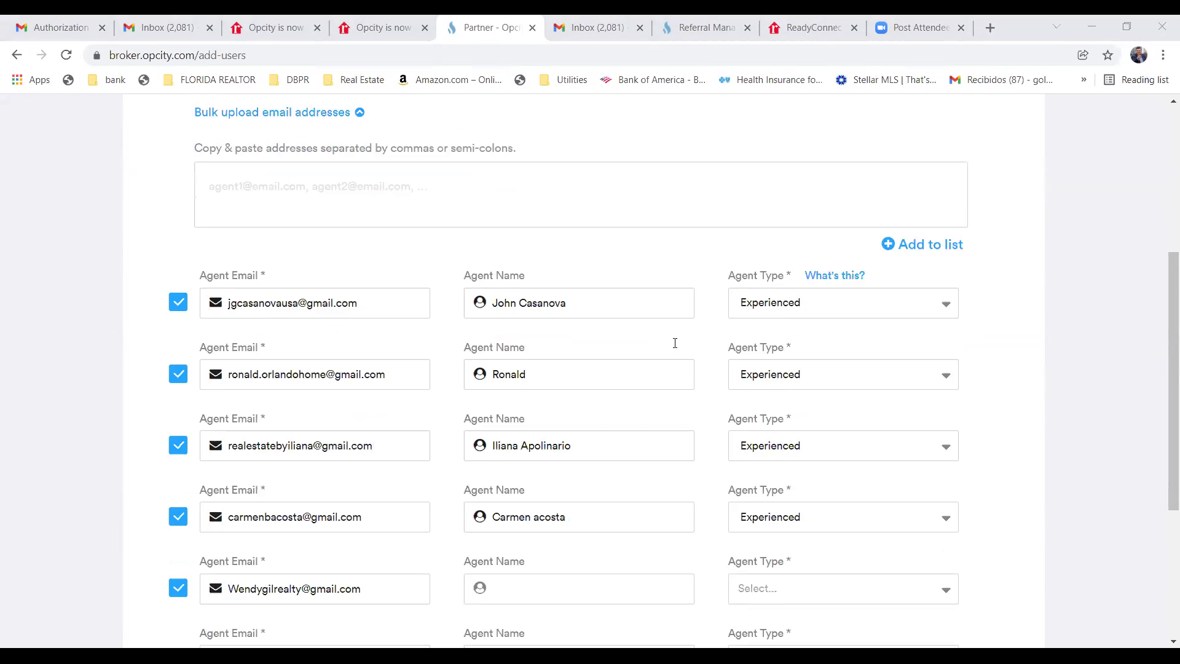
scroll(674, 337, "down", 5)
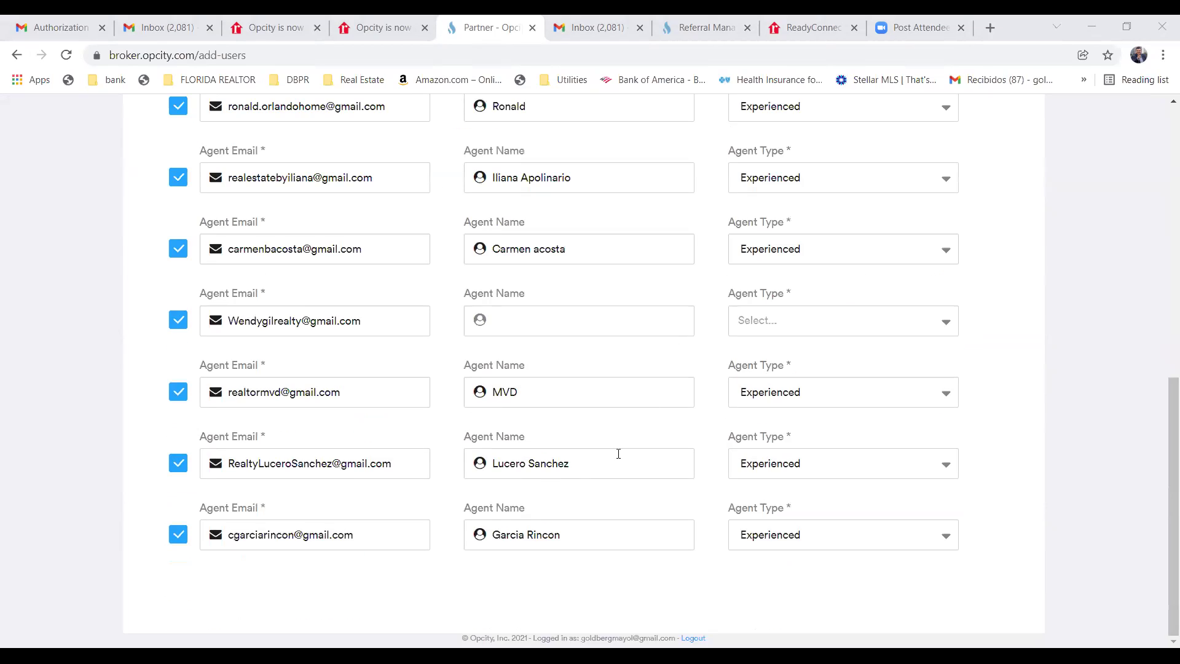
left_click(521, 392)
key("BackSpace")
key("BackSpace")
key("BackSpace")
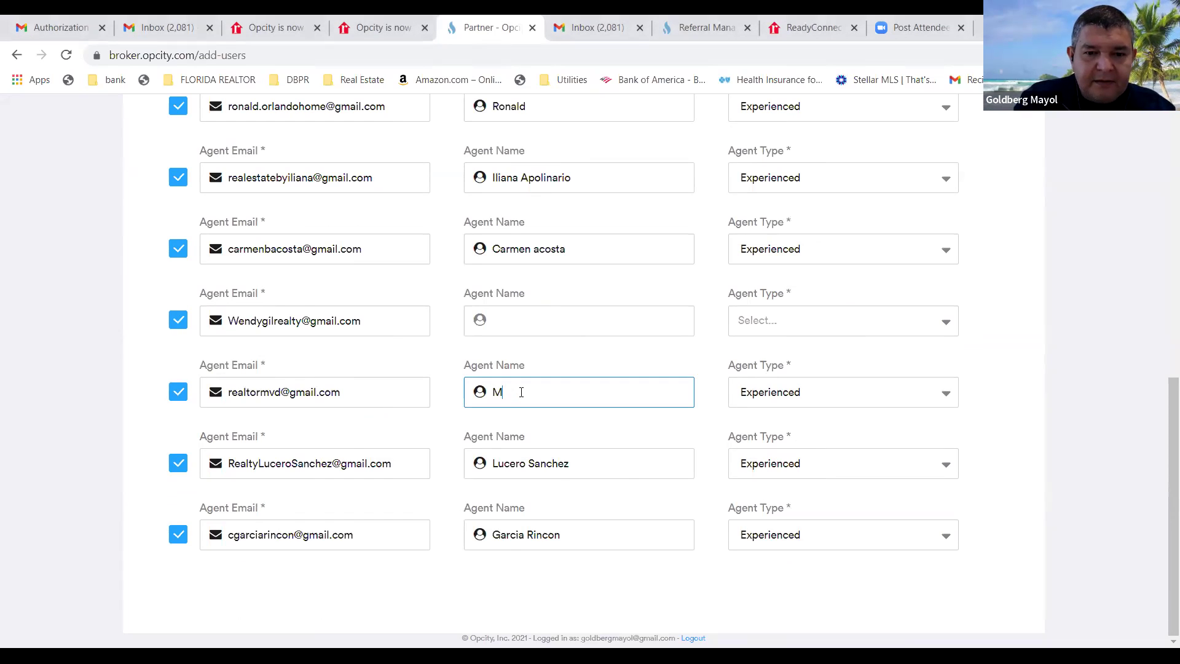
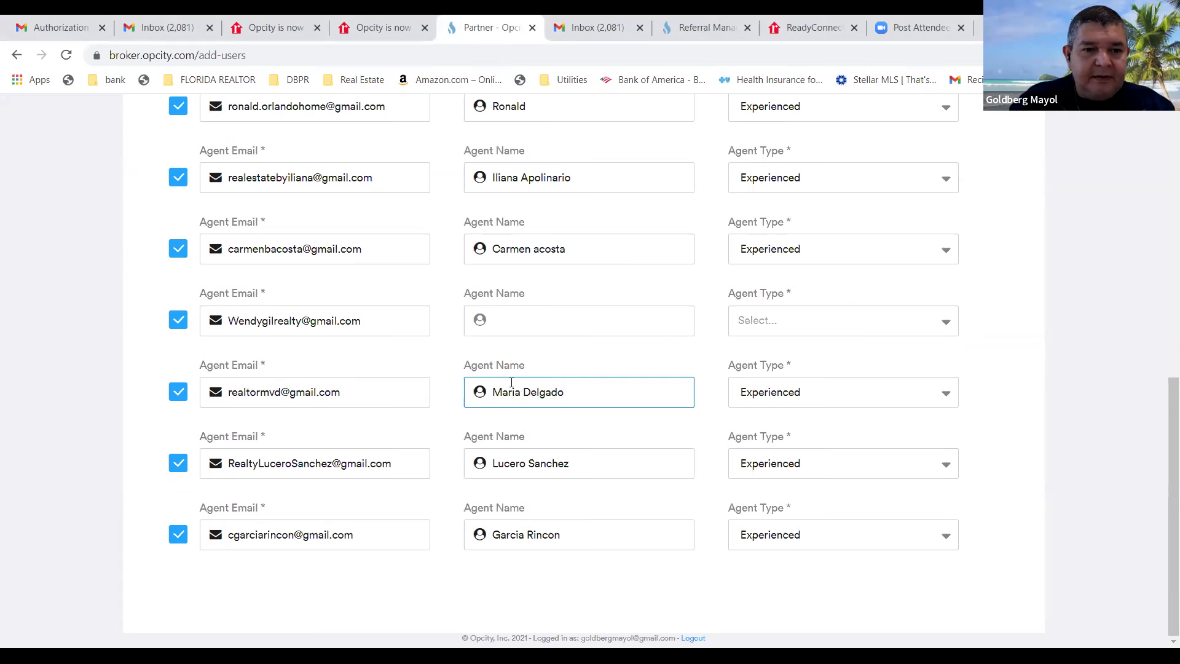
Enter the fifth agent's full name and set their agent type to Experienced.
left_click(514, 322)
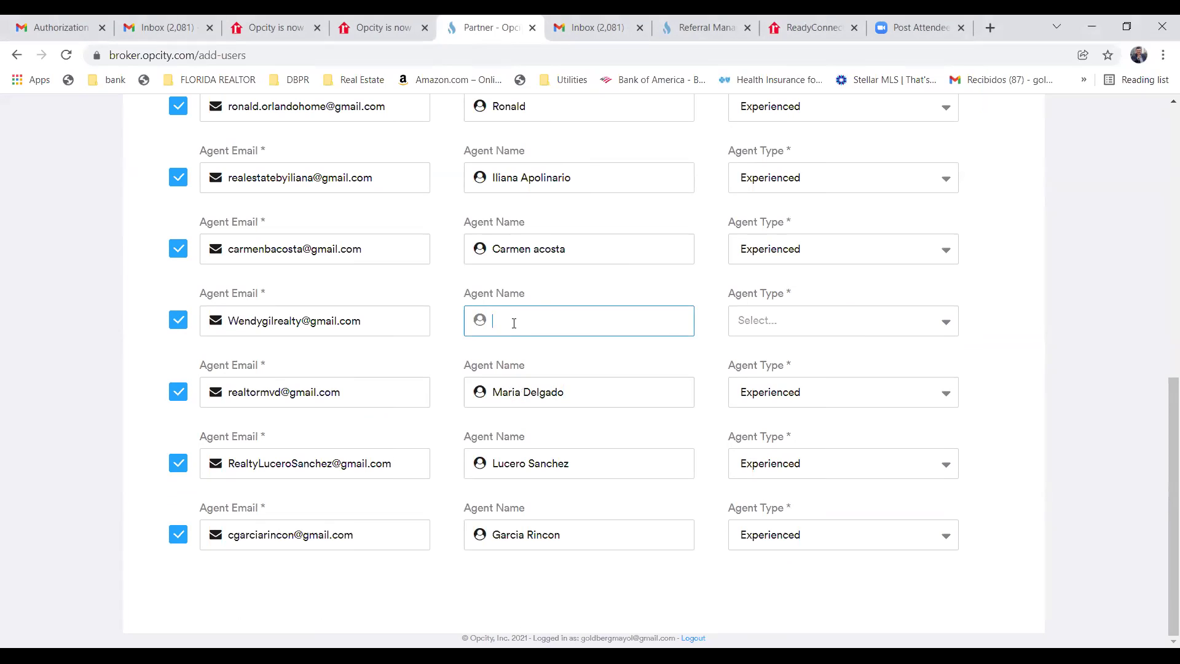
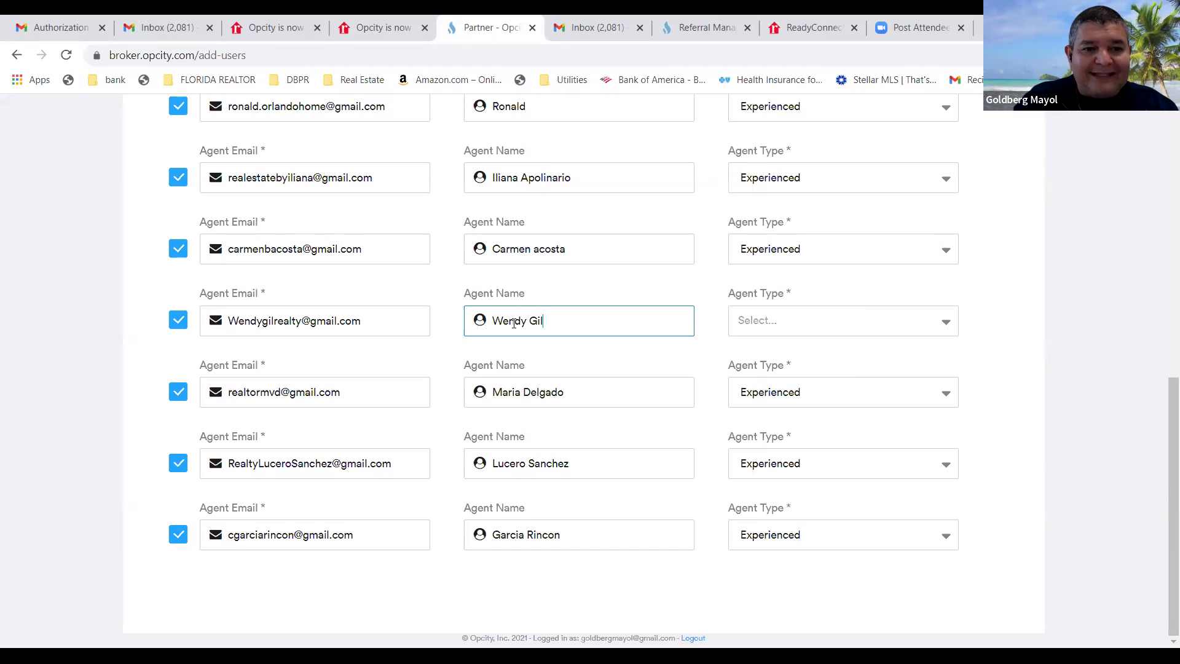
left_click(946, 327)
left_click(879, 376)
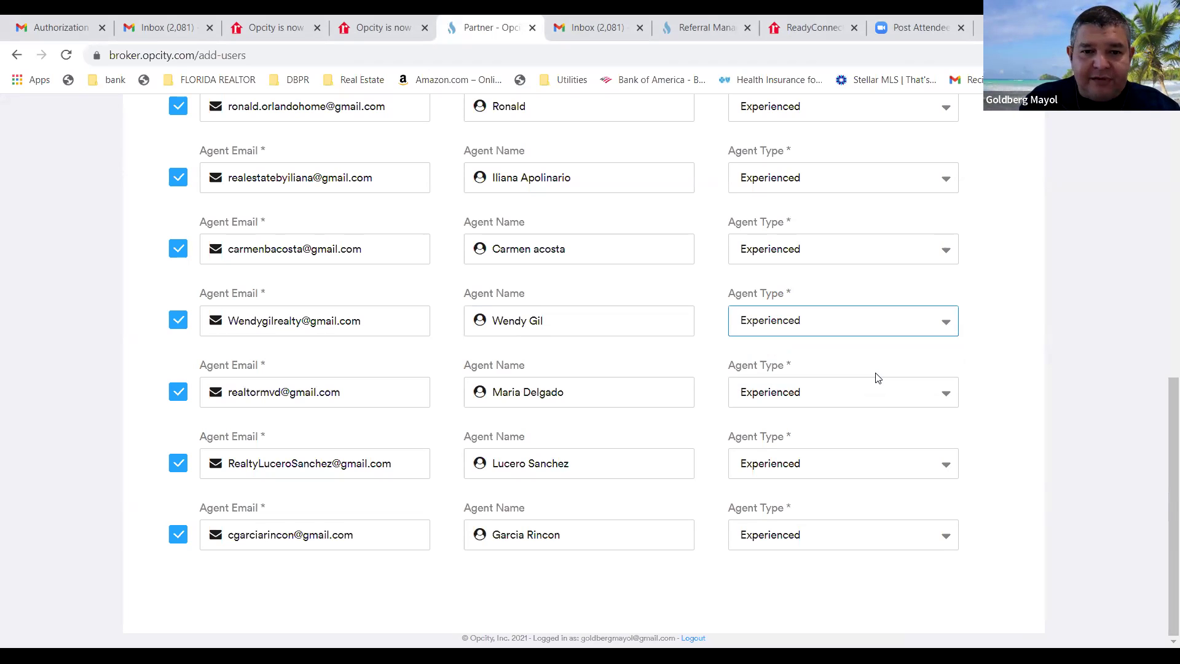
scroll(623, 460, "up", 6)
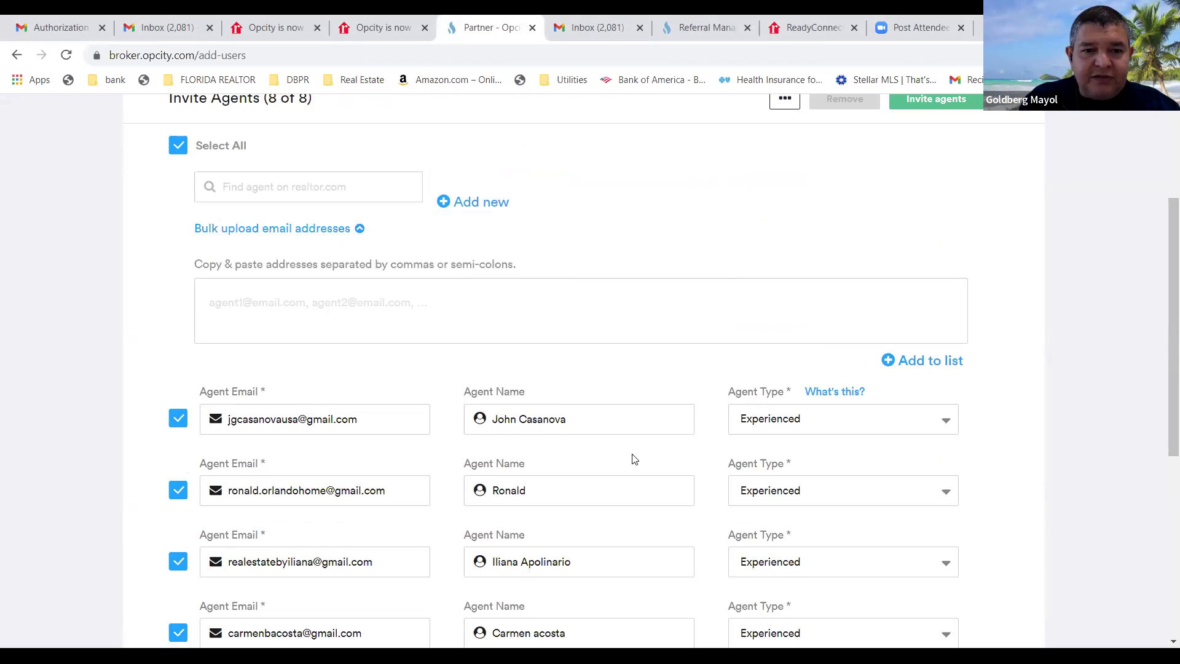
Add a new invite row and paste the new agent's e-mail address into it.
scroll(636, 459, "down", 1)
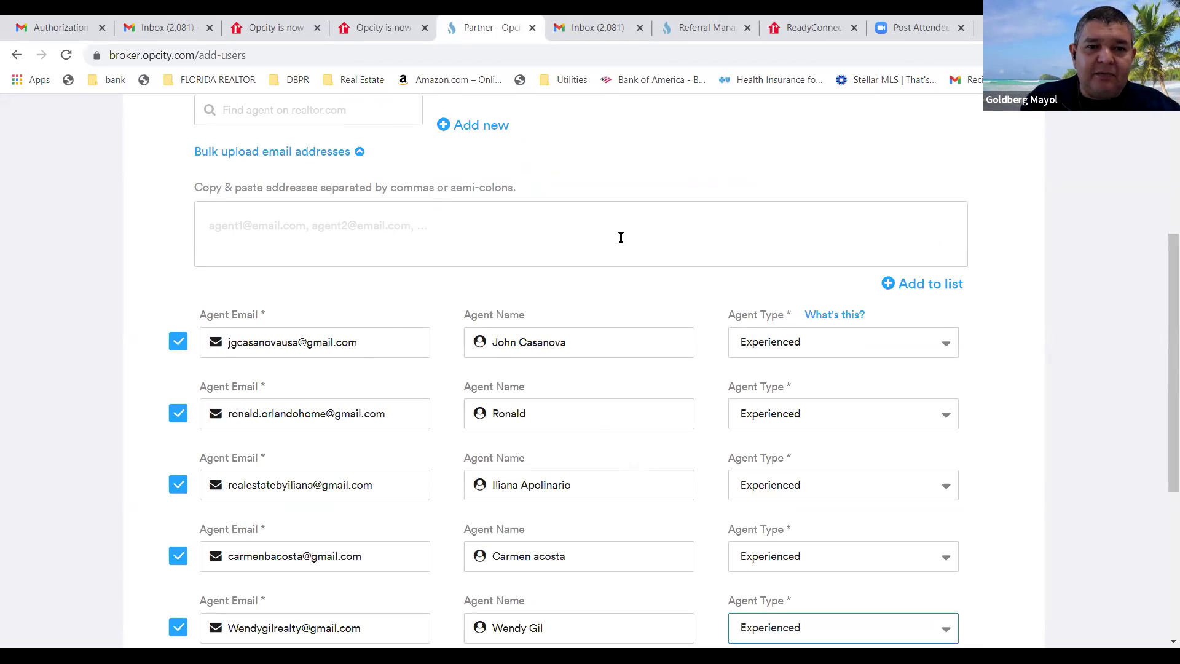
left_click(483, 126)
left_click(254, 342)
right_click(254, 342)
left_click(295, 462)
Enter the new agent's full name and set their agent type to Experienced.
left_click(511, 342)
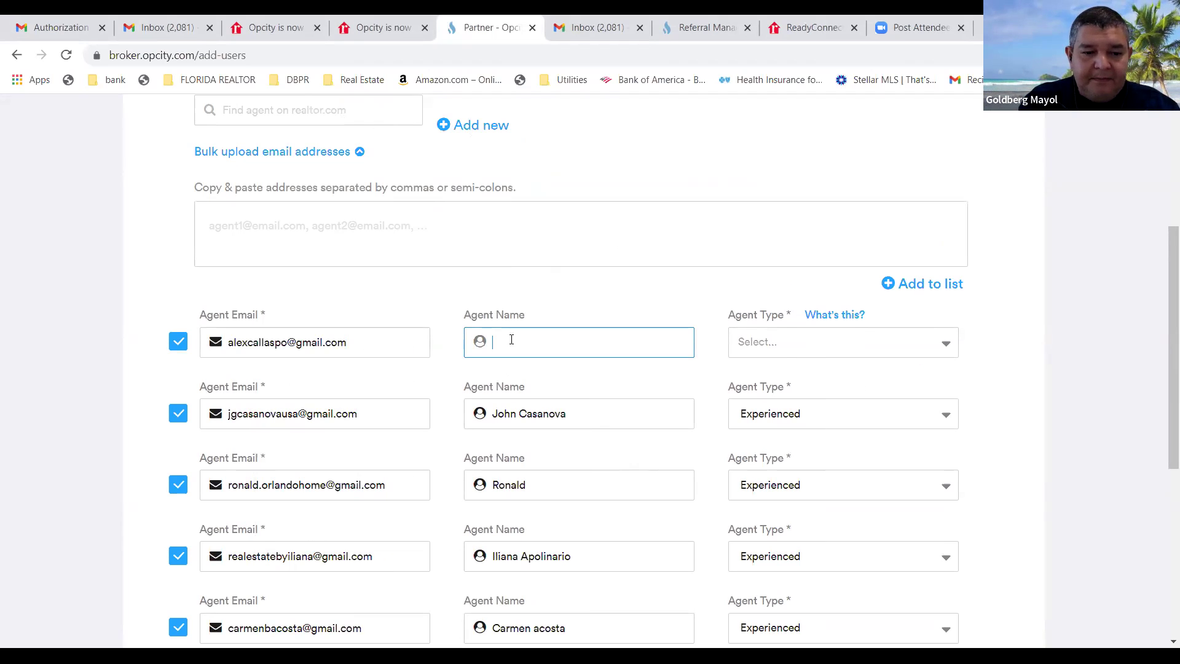
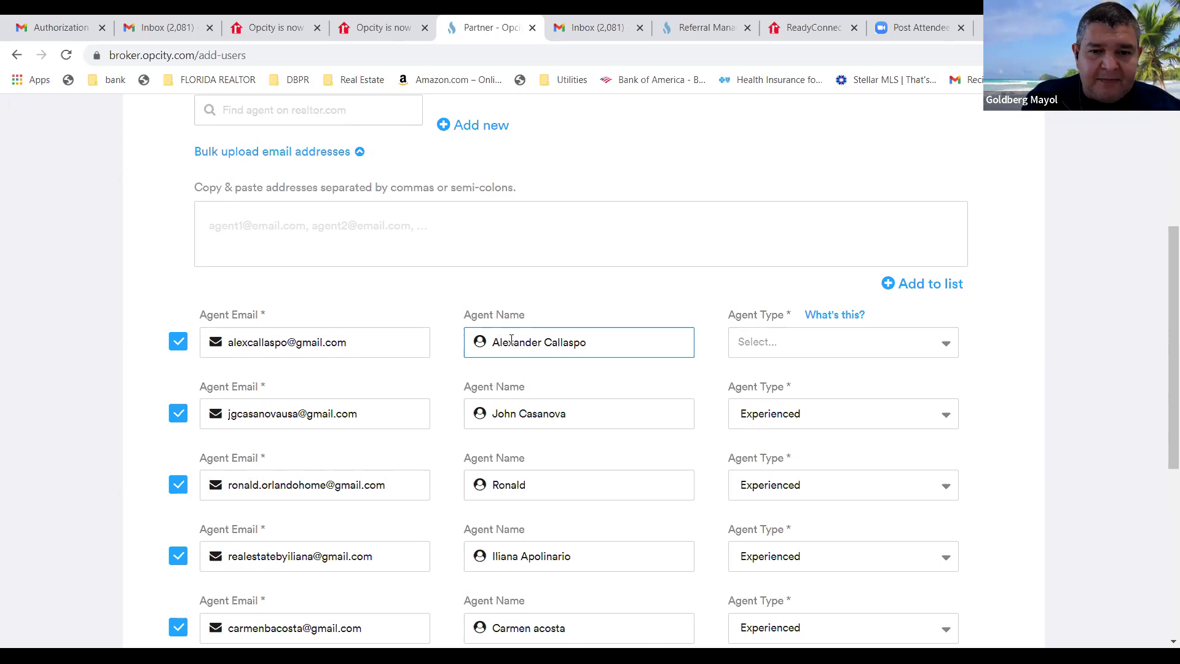
left_click(945, 344)
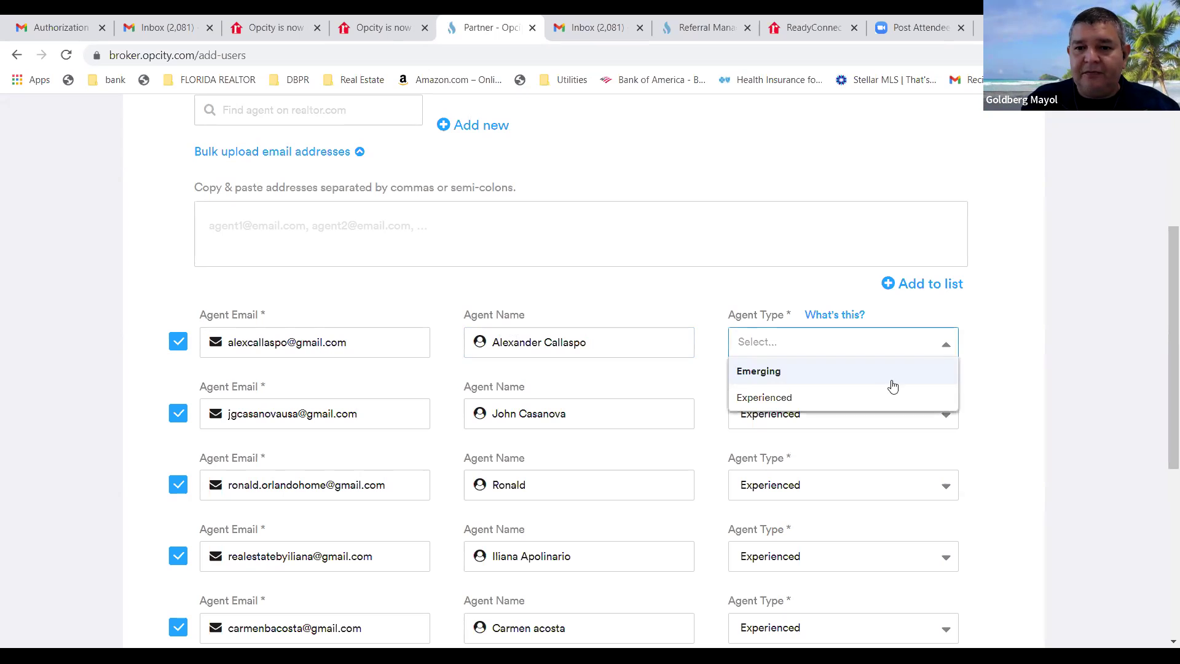
left_click(883, 399)
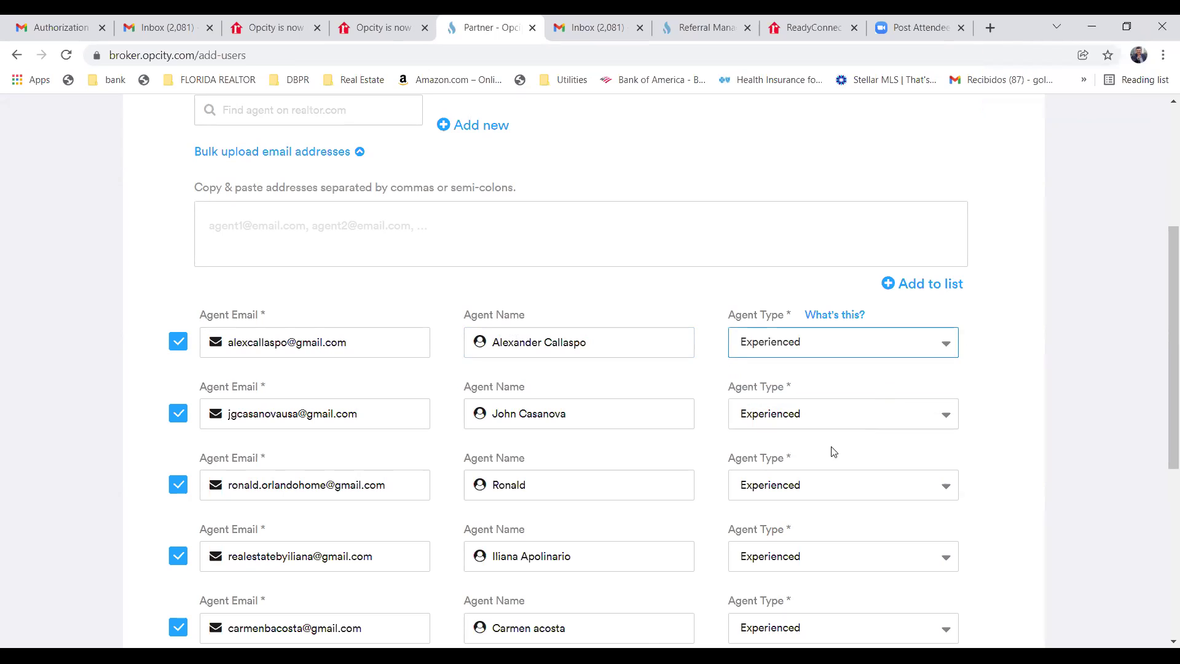
scroll(831, 425, "down", 6)
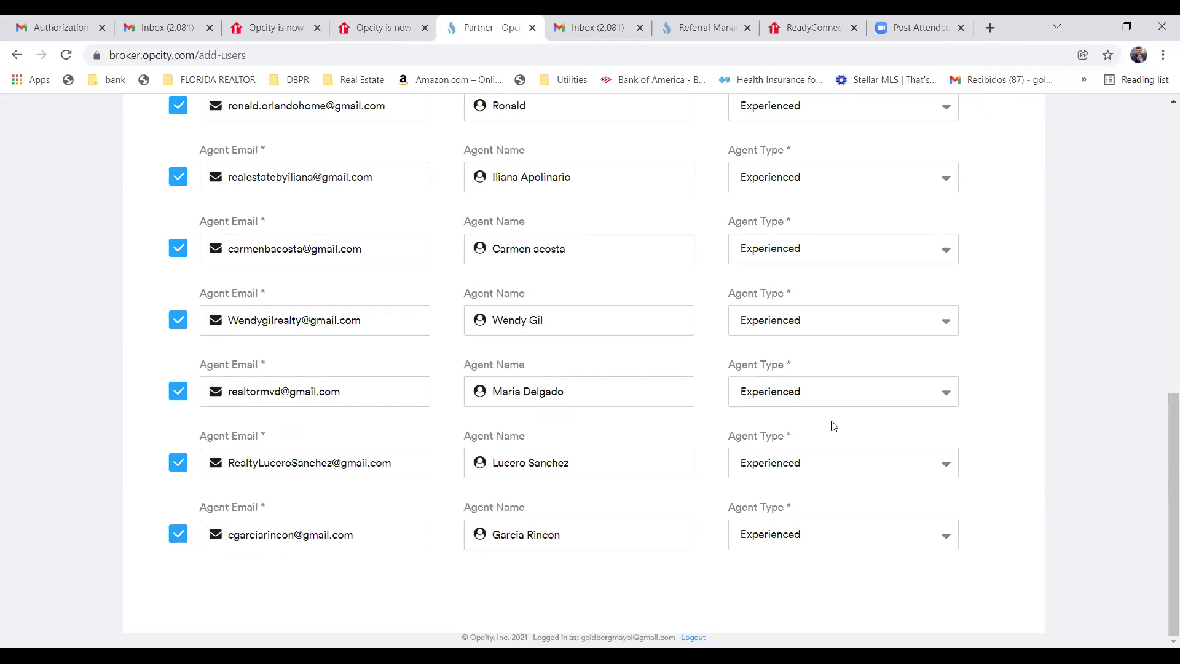
scroll(828, 429, "up", 7)
scroll(827, 434, "down", 4)
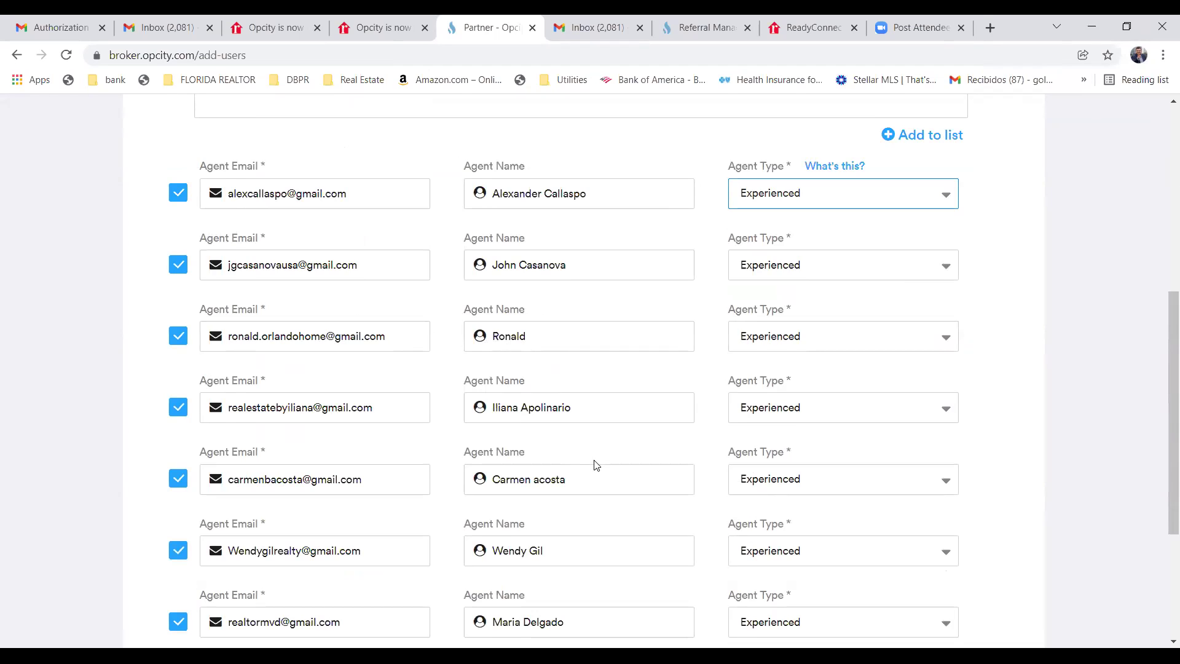
scroll(595, 462, "down", 3)
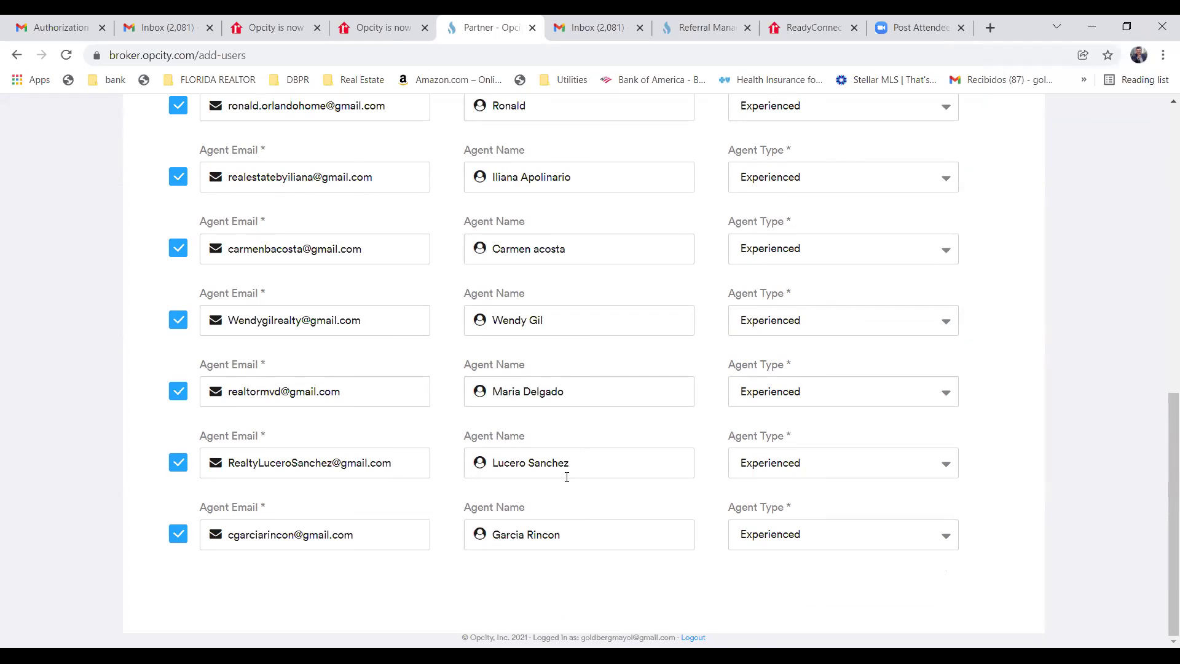
scroll(758, 497, "up", 5)
scroll(764, 499, "up", 5)
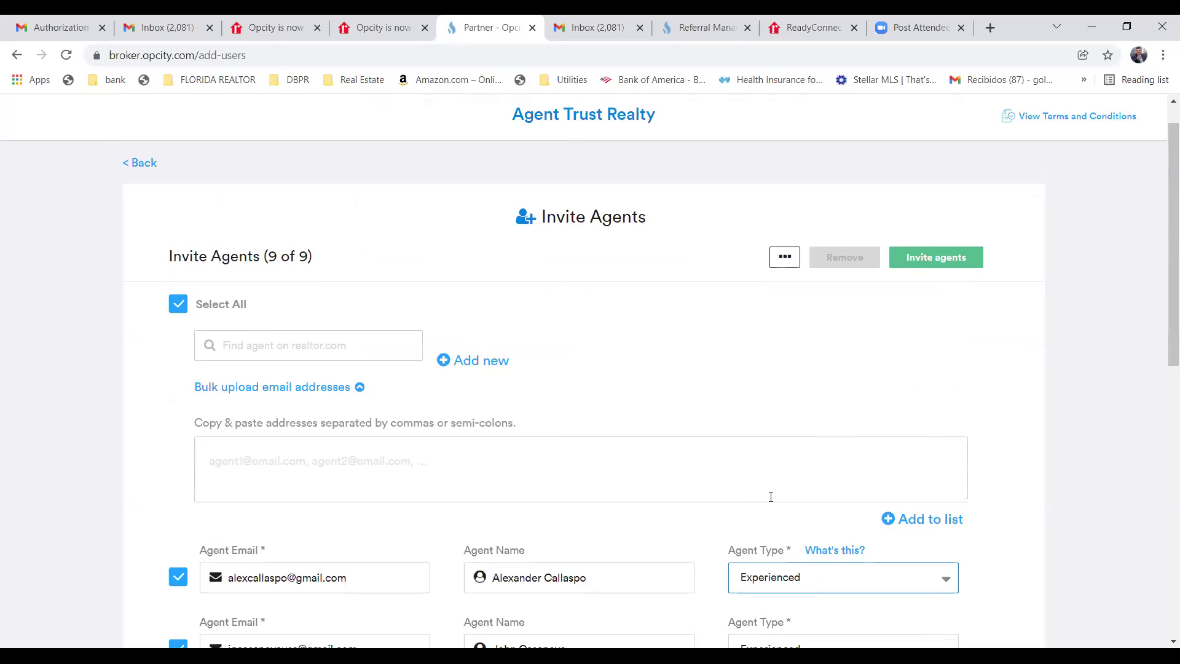
scroll(771, 497, "down", 5)
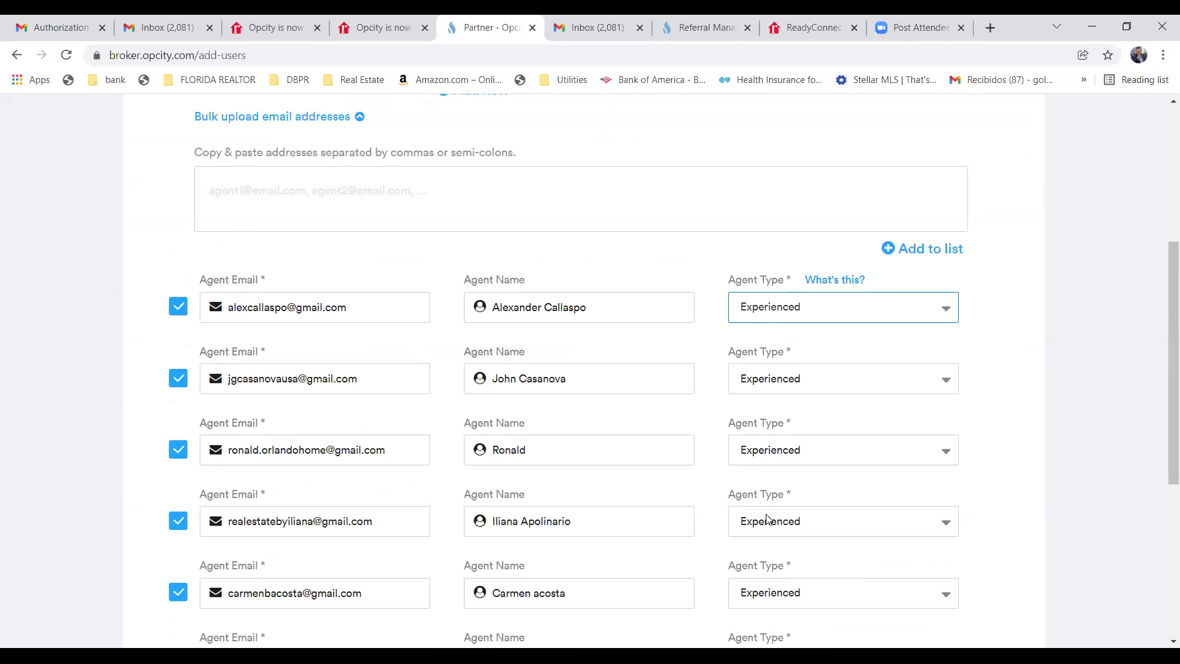
scroll(769, 516, "down", 5)
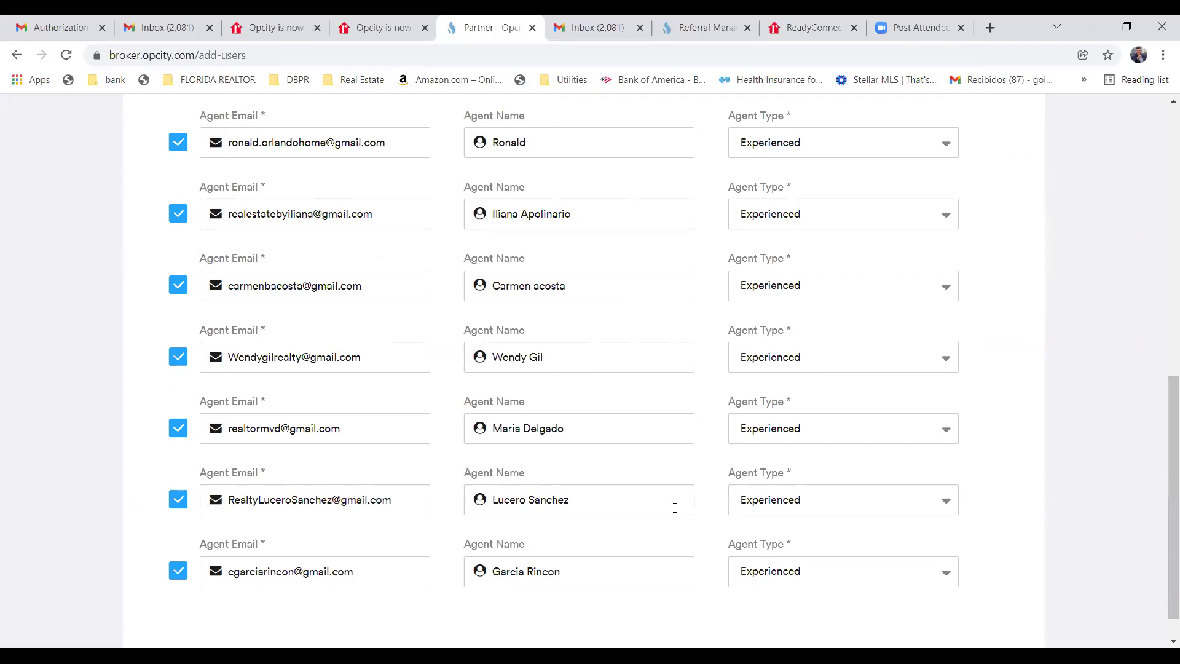
scroll(684, 546, "up", 10)
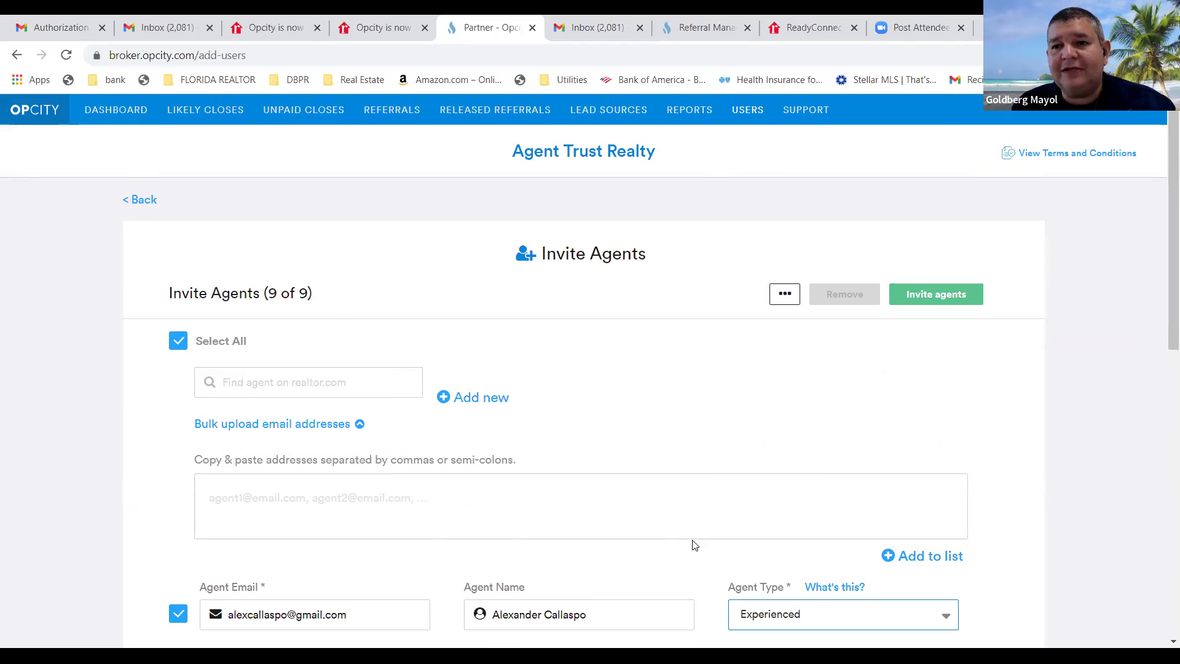
Send the invitations to all 9 listed agents, emptying the Invite Agents form to 0 of 0.
left_click(931, 296)
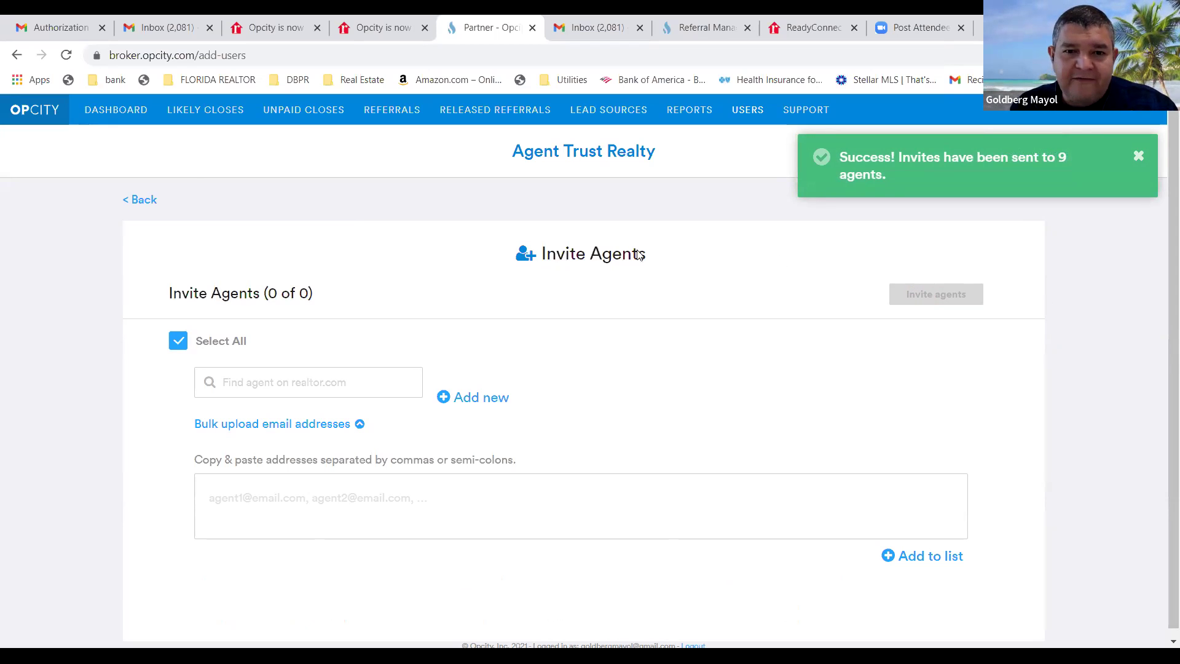
scroll(642, 369, "down", 1)
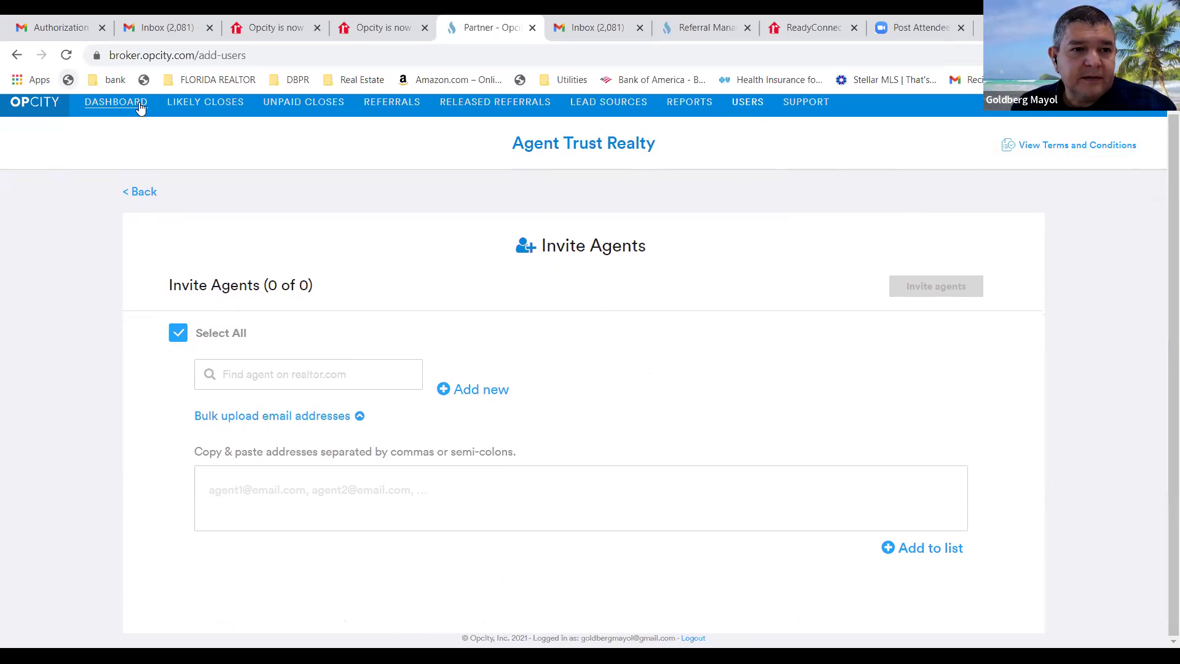
Review the Agent Trust Realty dashboard showing the $1,945,000 active pipeline and 17 active agents.
left_click(91, 102)
scroll(421, 250, "down", 9)
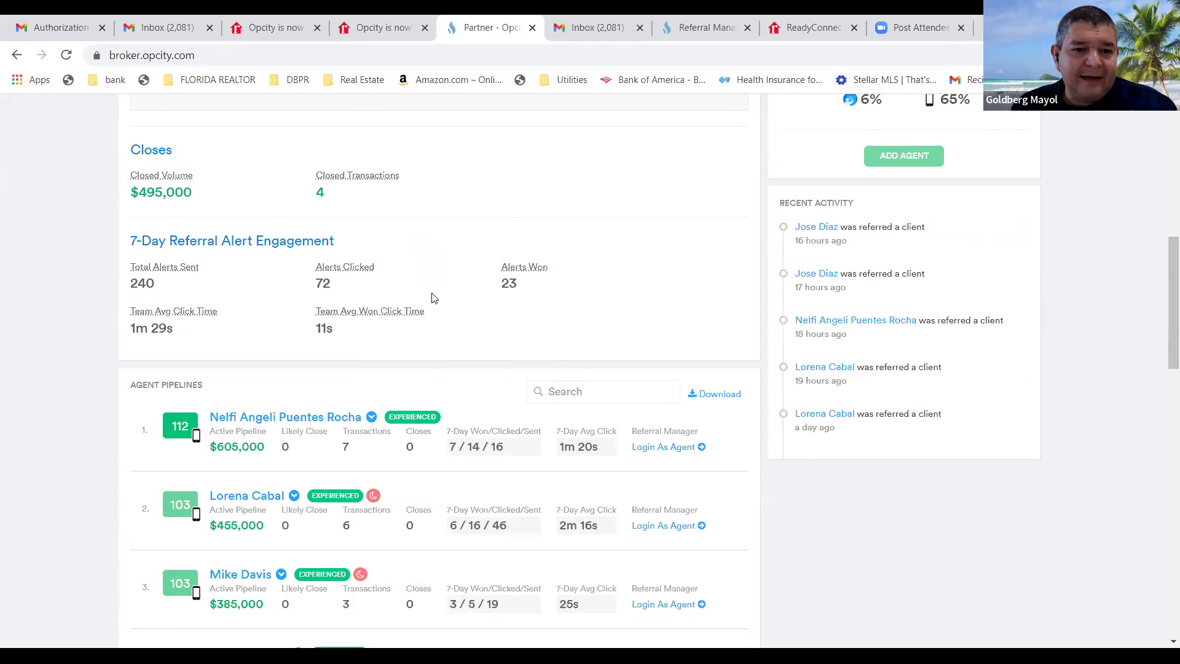
scroll(443, 322, "up", 7)
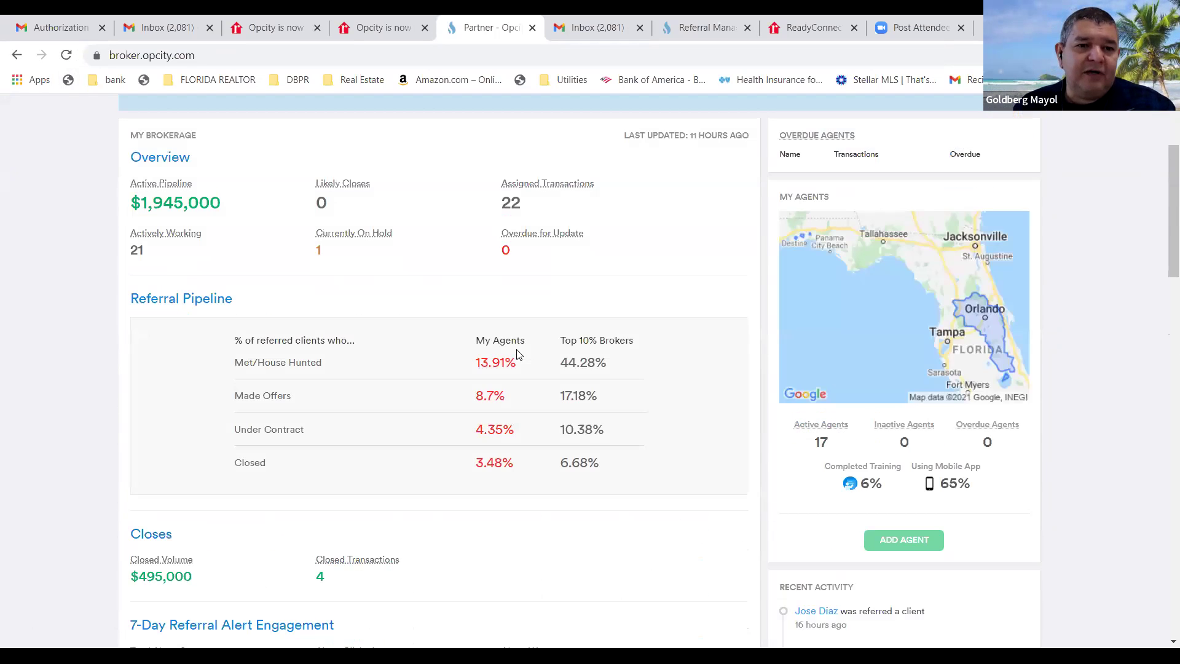
scroll(507, 353, "up", 3)
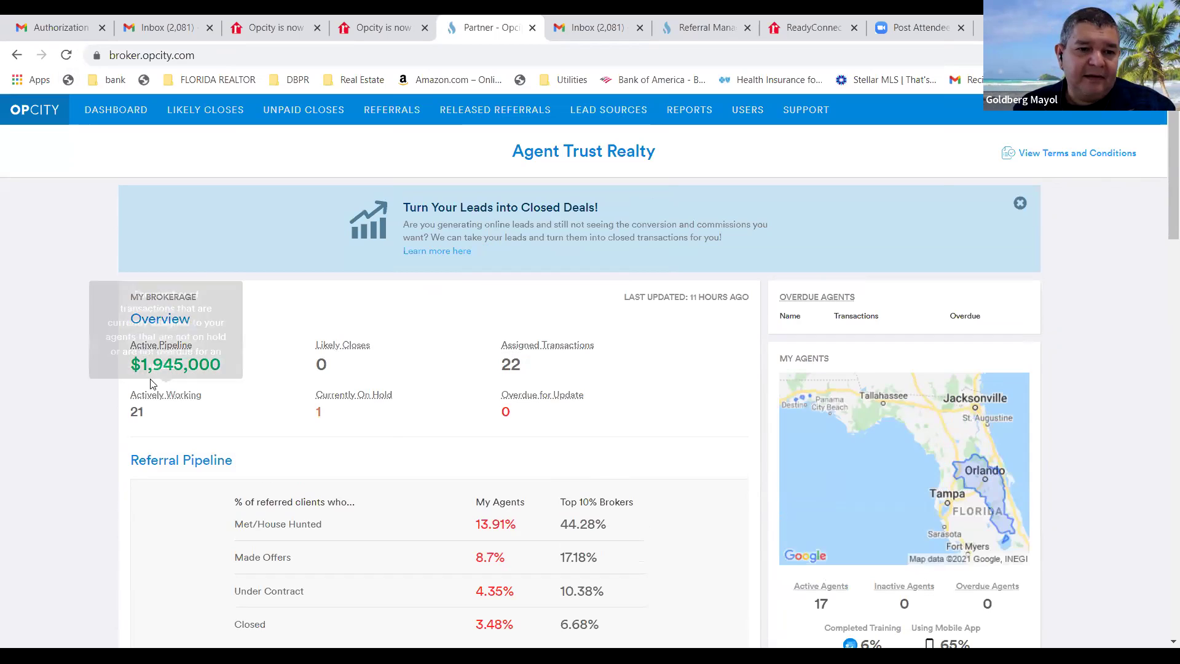
mouse_move(171, 347)
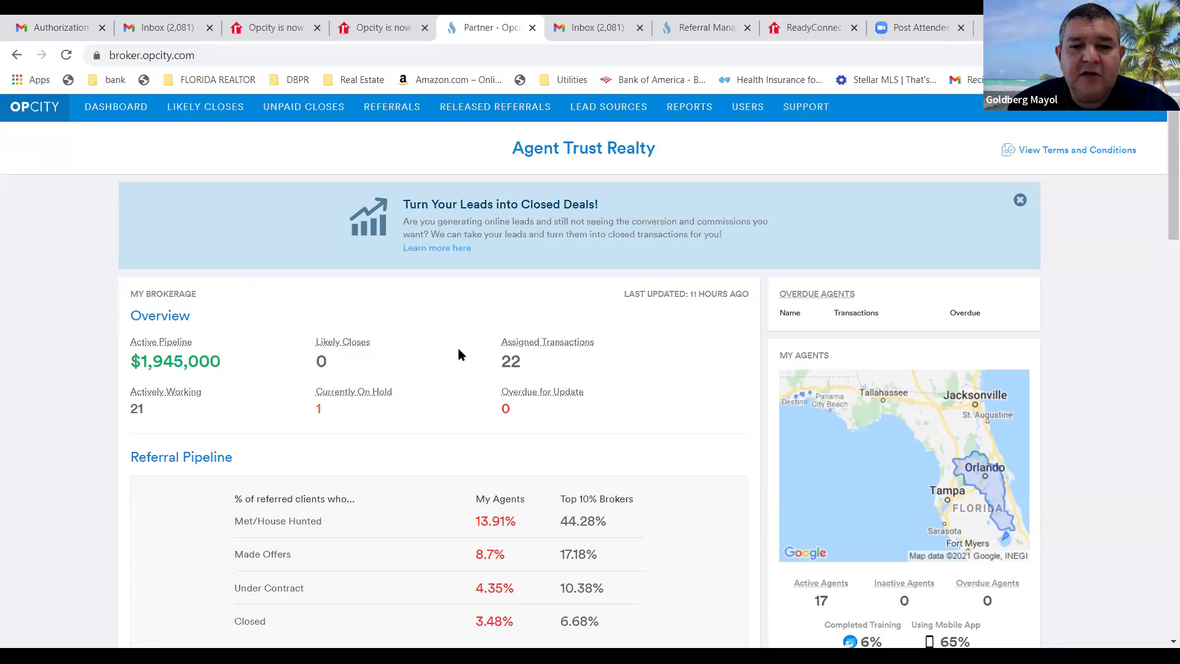
scroll(469, 406, "down", 15)
scroll(450, 359, "up", 15)
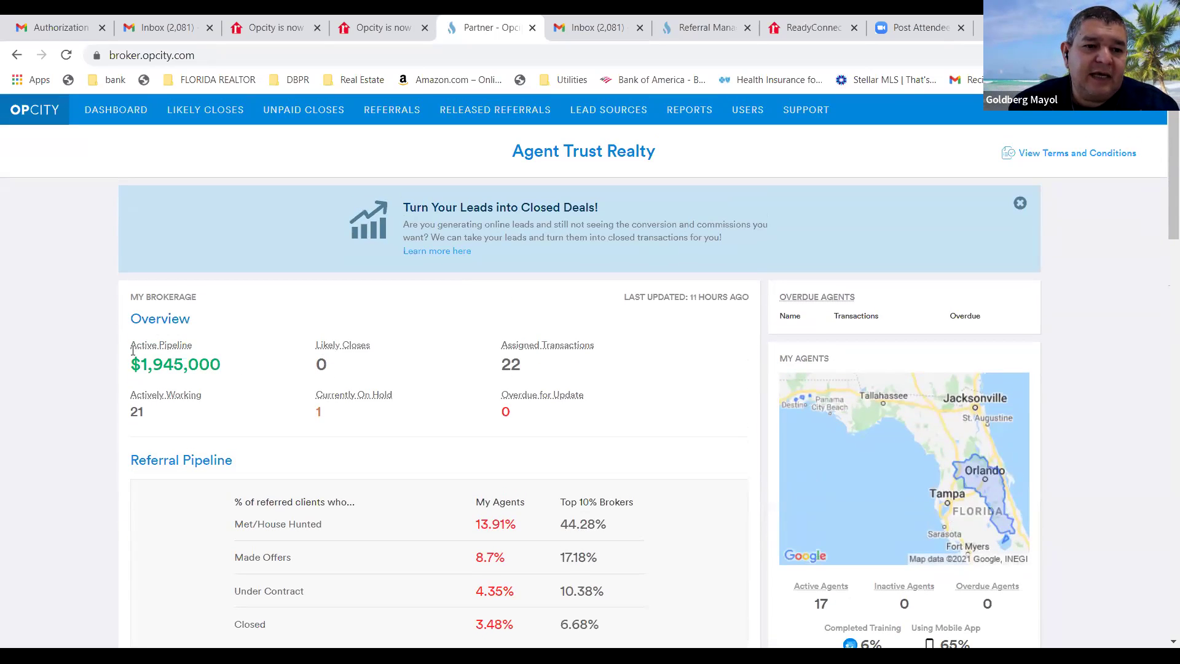
mouse_move(140, 345)
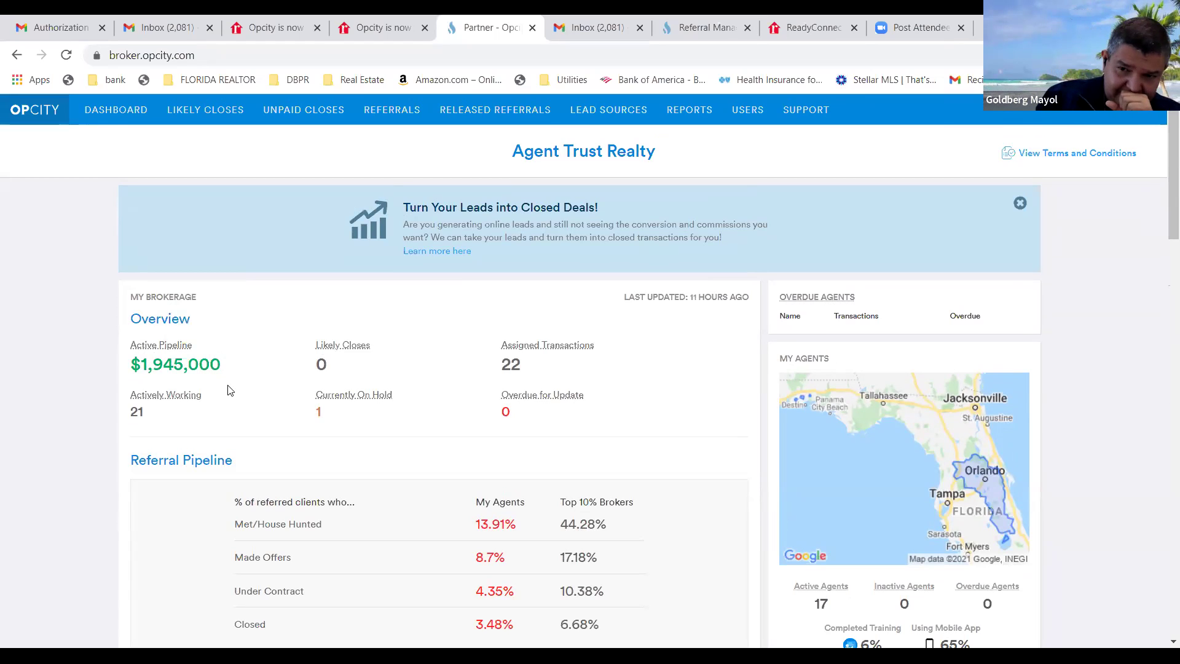
double_click(174, 344)
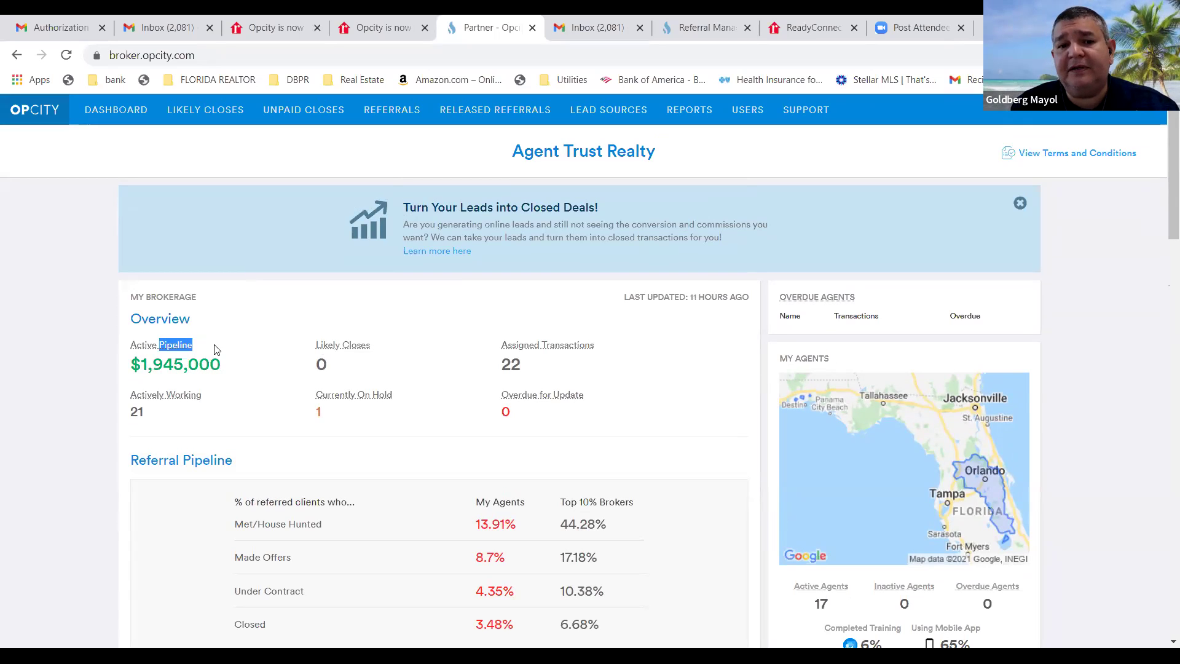
mouse_move(540, 349)
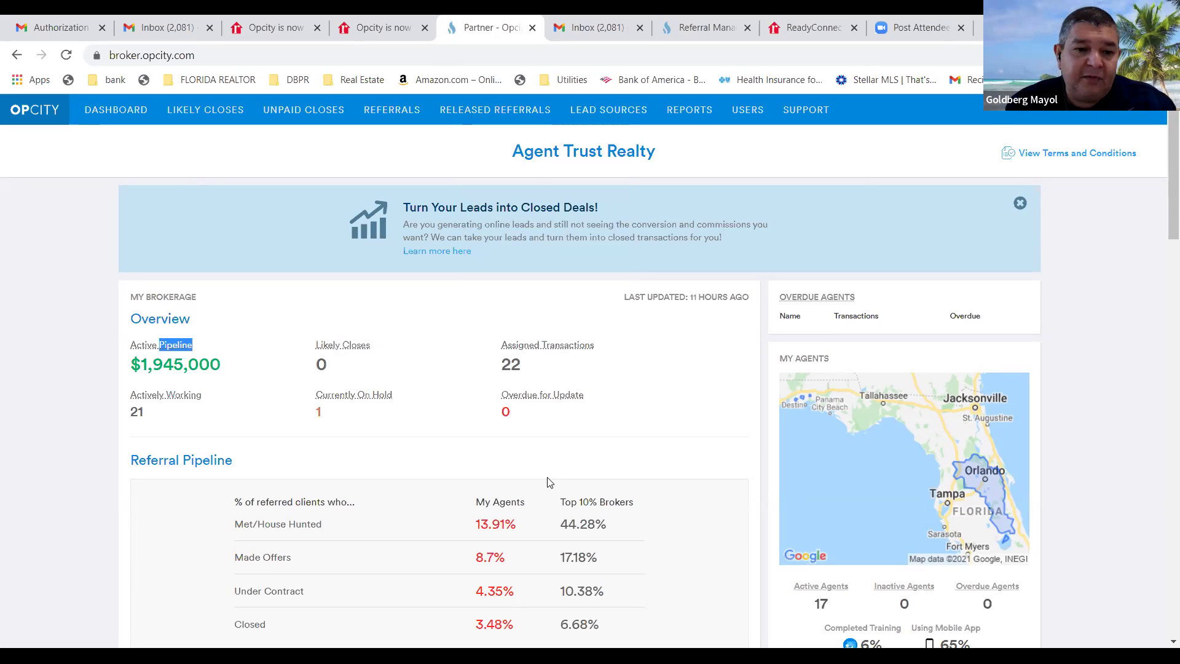
scroll(371, 517, "down", 5)
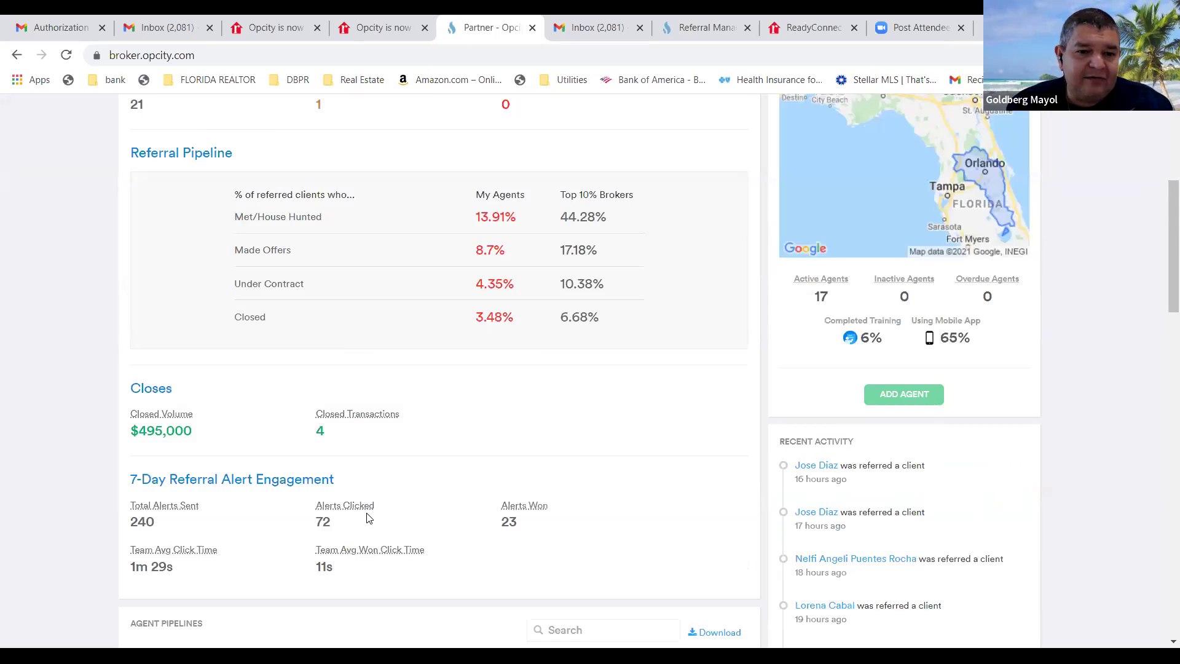
scroll(368, 517, "down", 2)
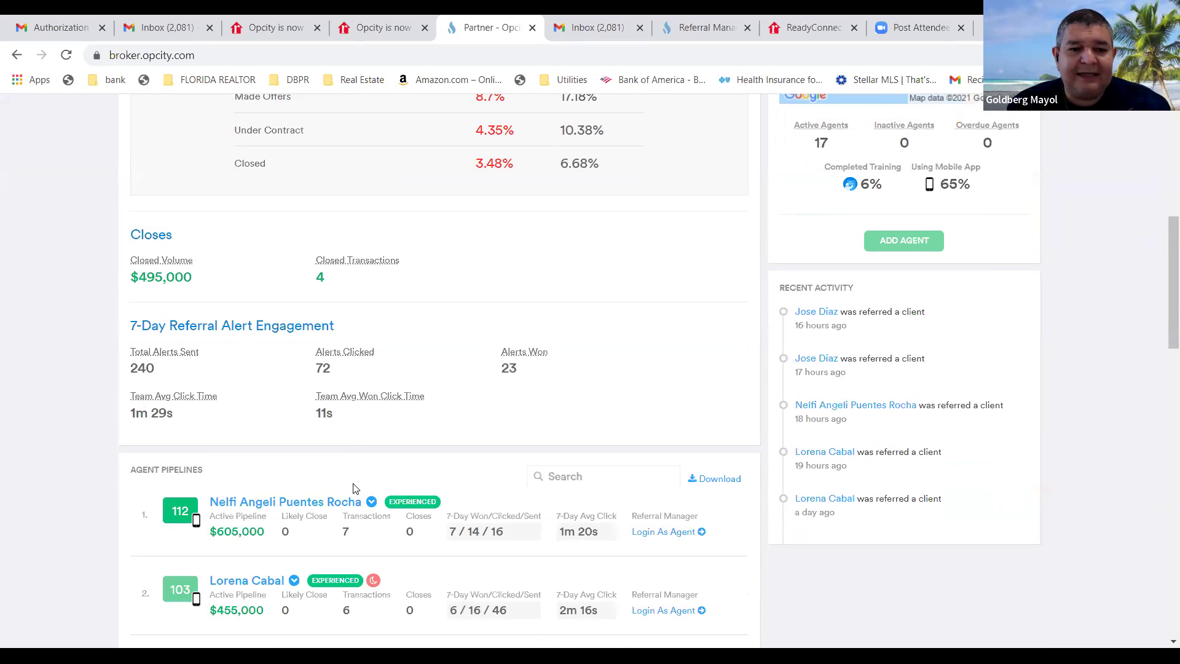
scroll(355, 487, "down", 1)
scroll(343, 473, "down", 3)
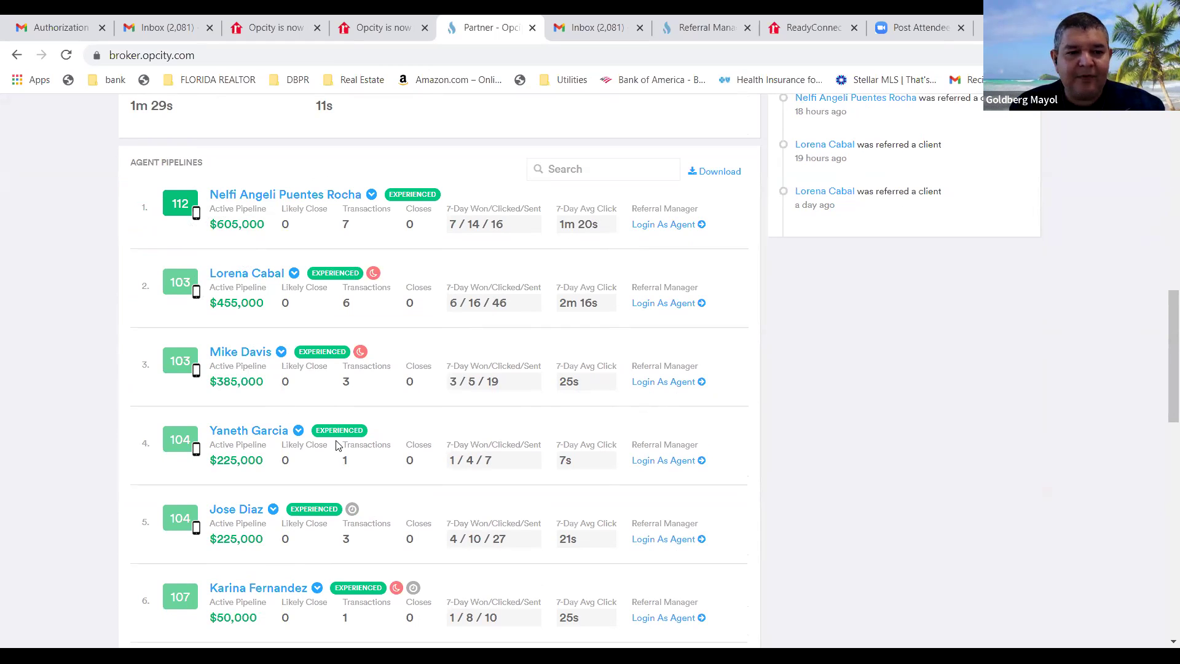
scroll(307, 432, "down", 5)
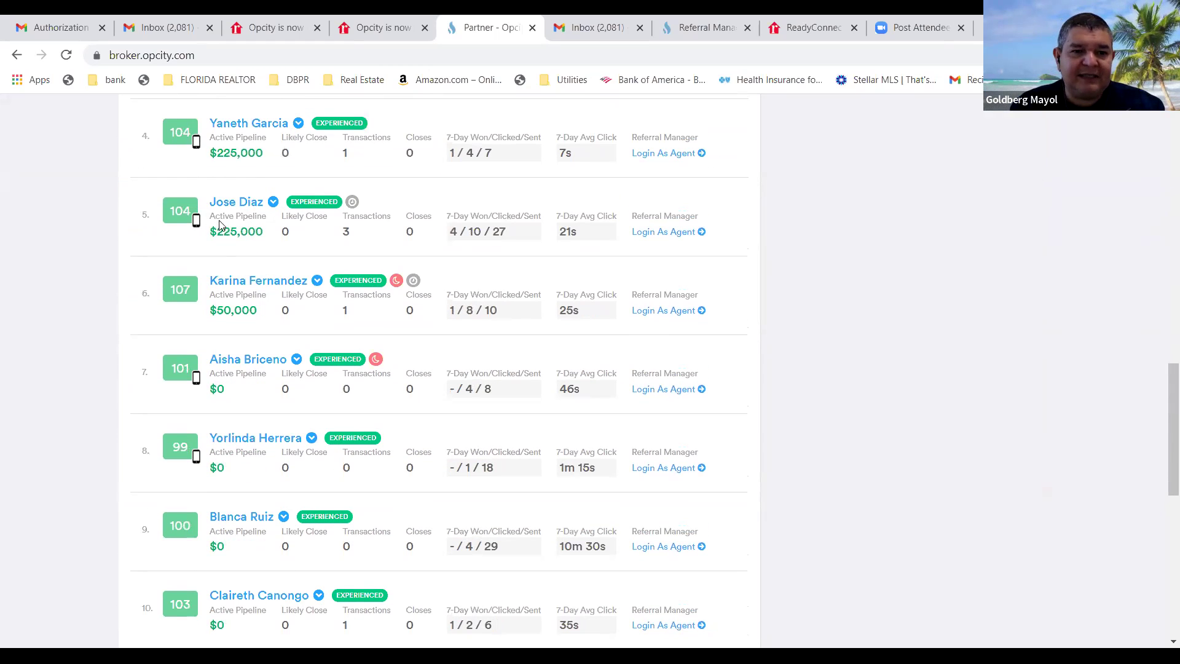
Expand the fifth agent's Agent Details, scroll through their pipeline, then return to the top.
left_click(234, 203)
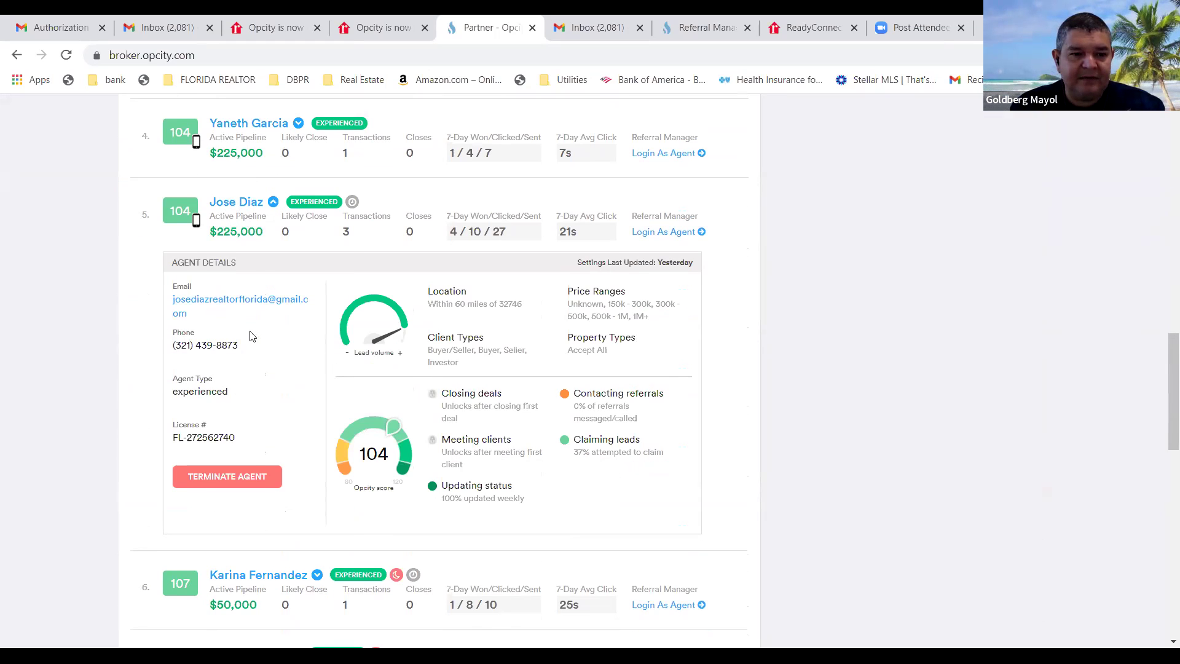
scroll(263, 335, "down", 5)
scroll(264, 332, "up", 11)
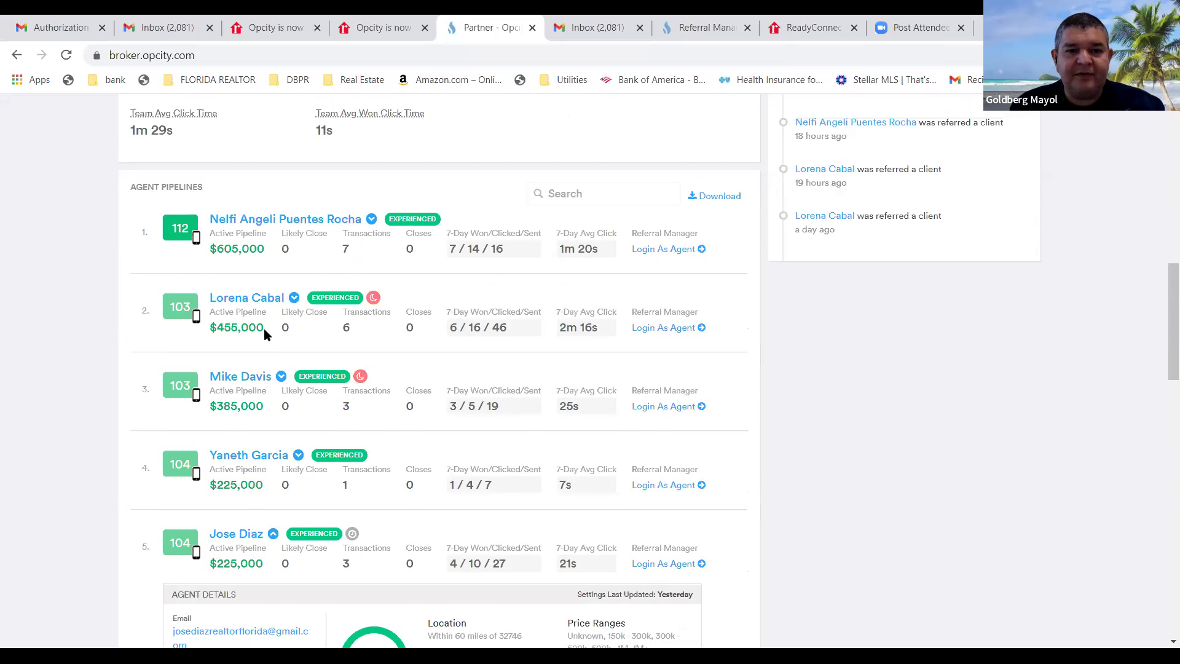
scroll(261, 336, "down", 3)
scroll(261, 338, "down", 4)
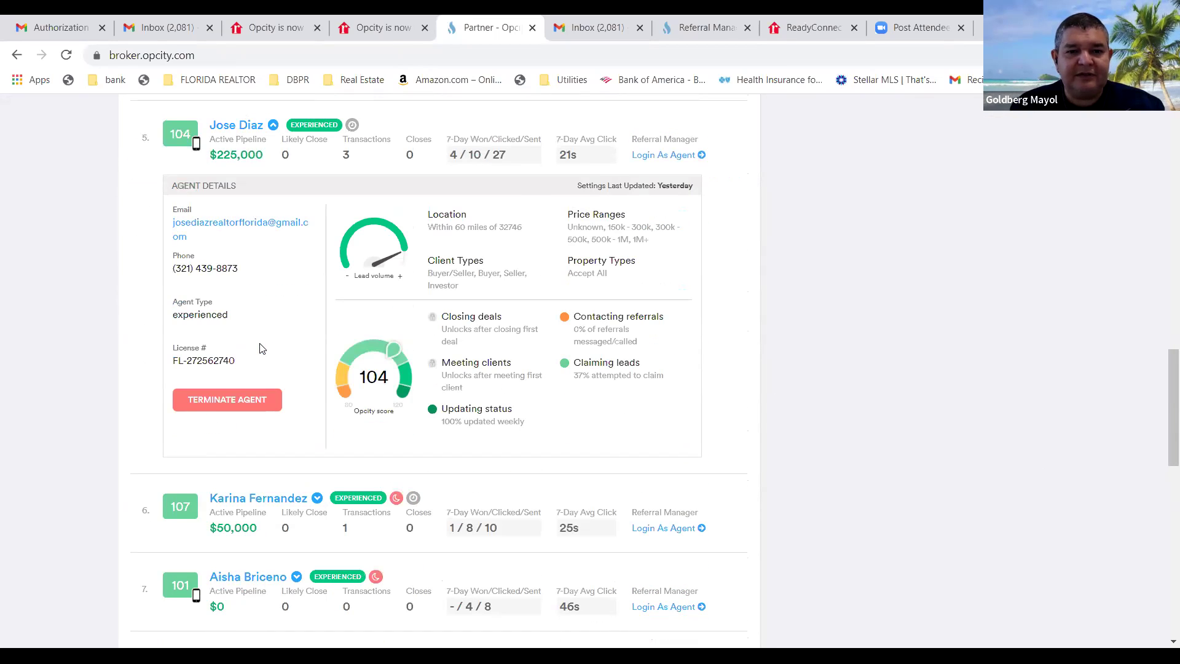
scroll(260, 344, "up", 6)
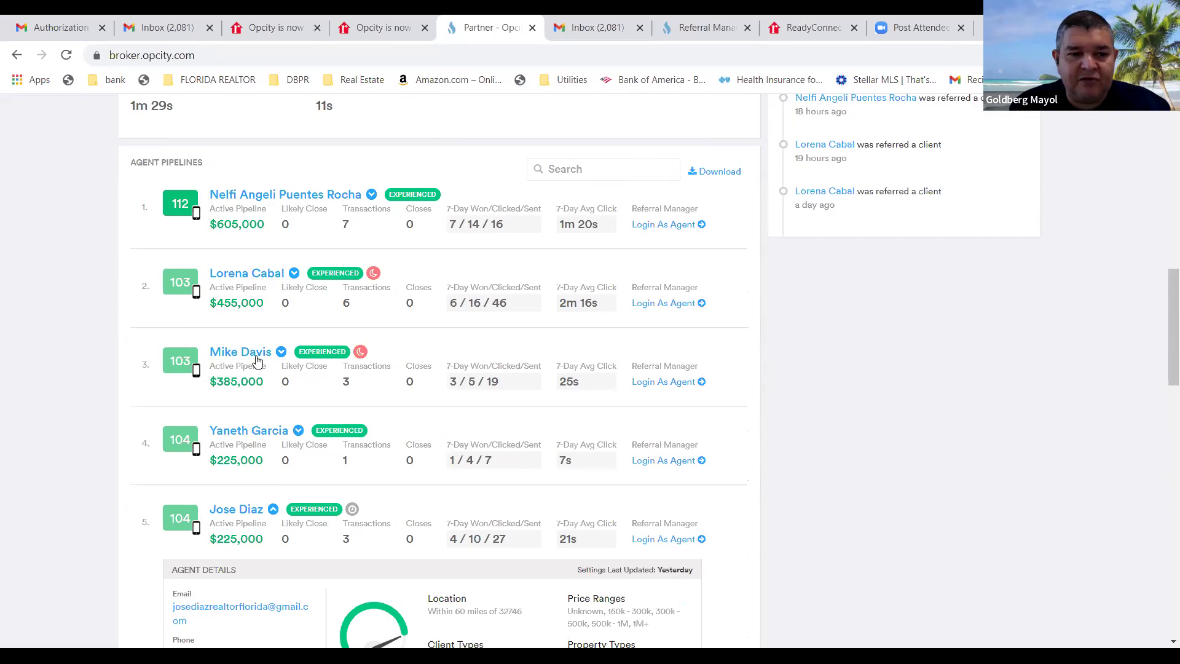
scroll(271, 320, "down", 4)
scroll(267, 369, "up", 5)
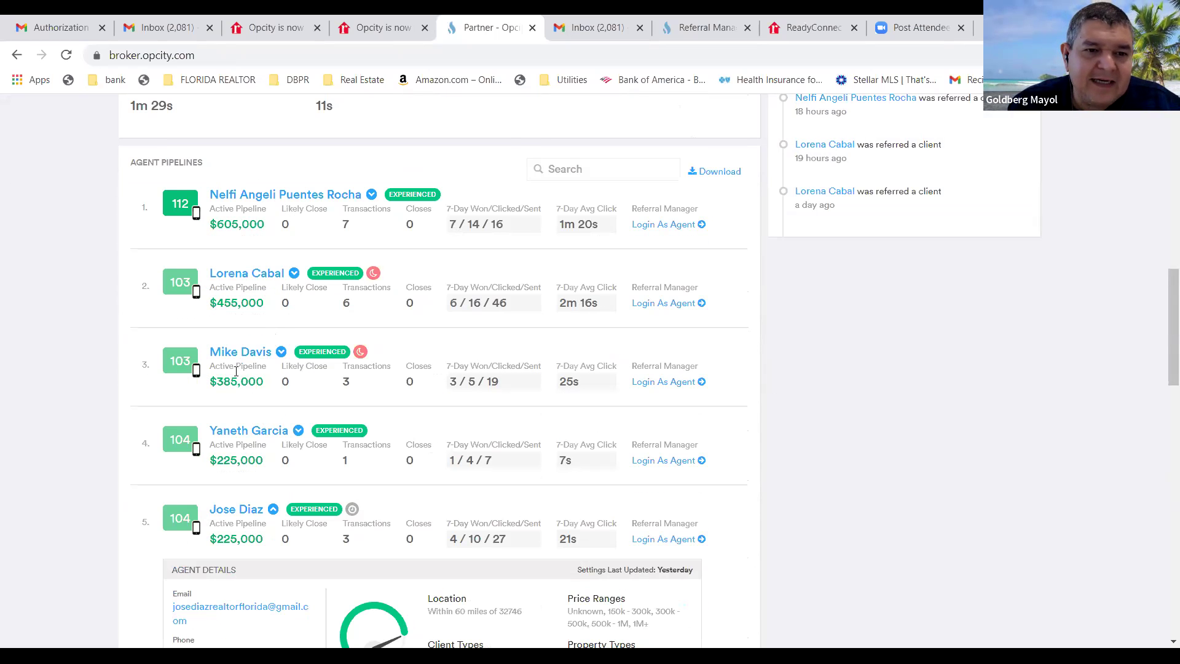
scroll(237, 369, "up", 5)
scroll(230, 370, "up", 3)
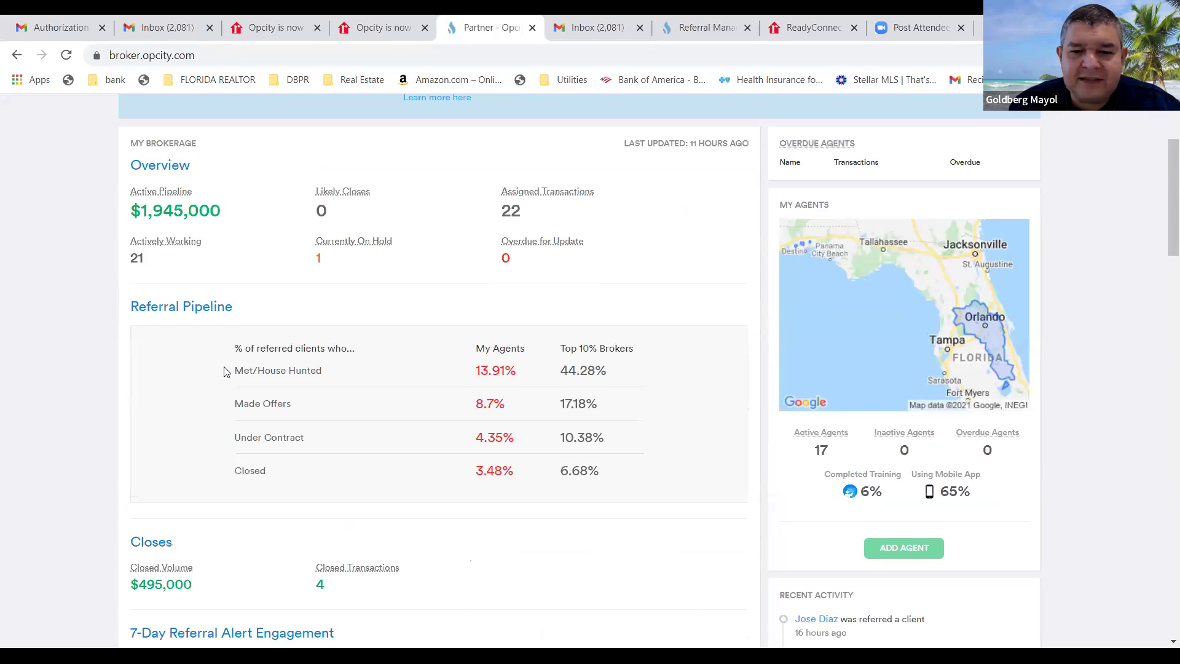
scroll(225, 361, "up", 2)
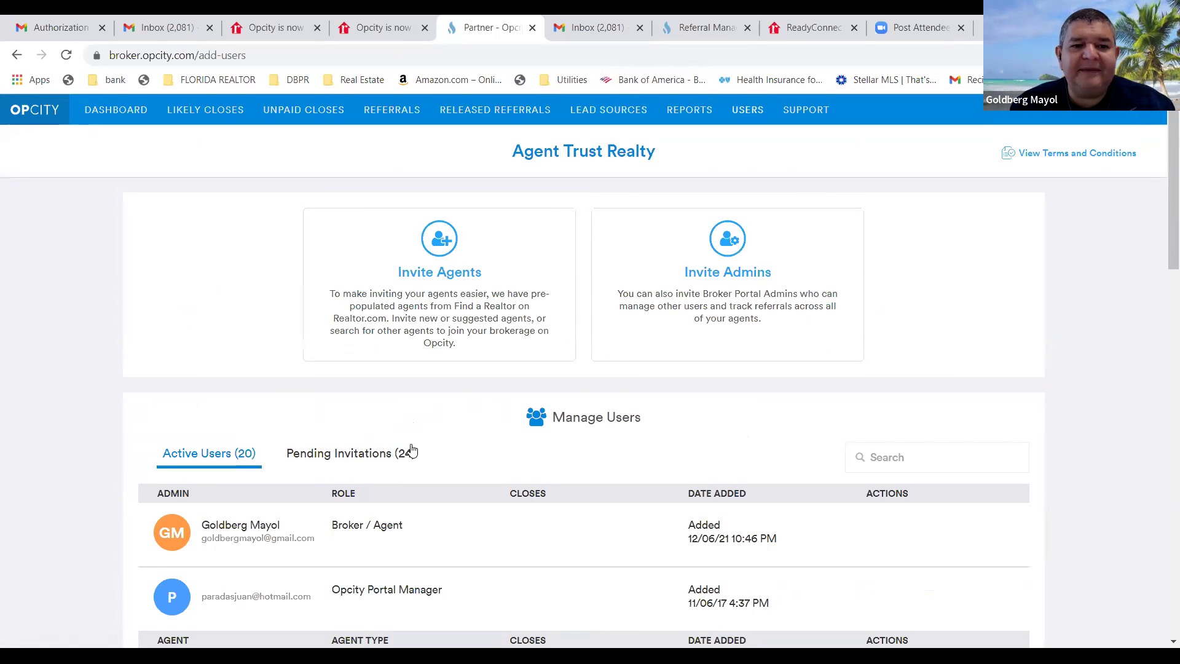
scroll(399, 452, "down", 4)
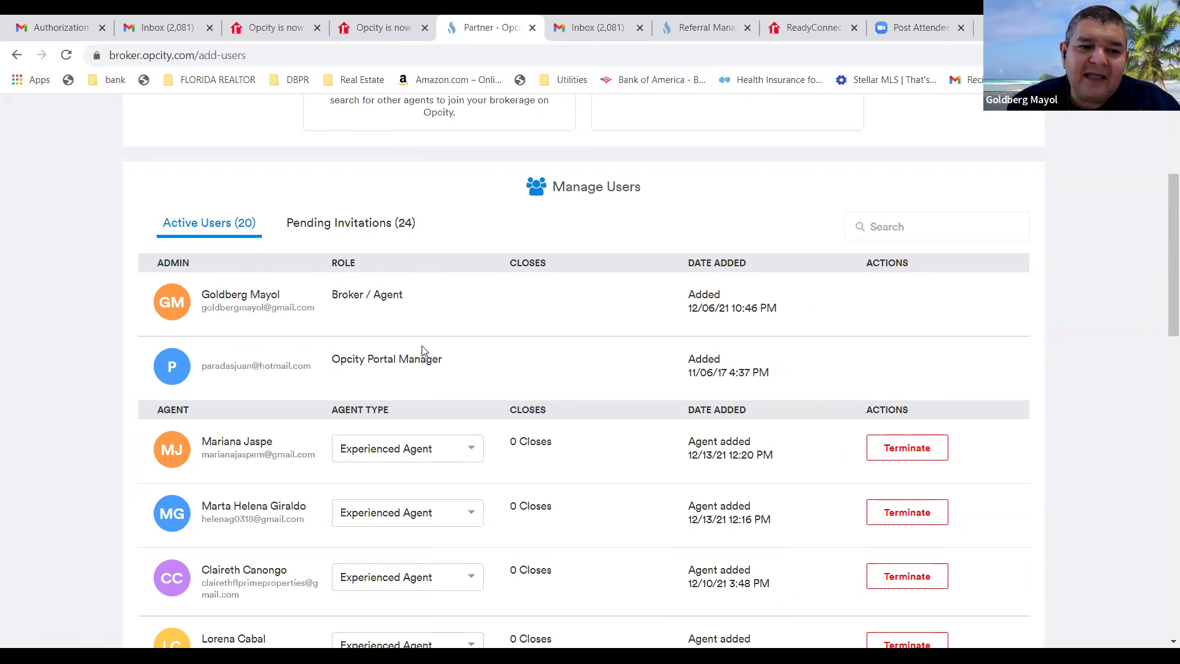
scroll(412, 368, "down", 12)
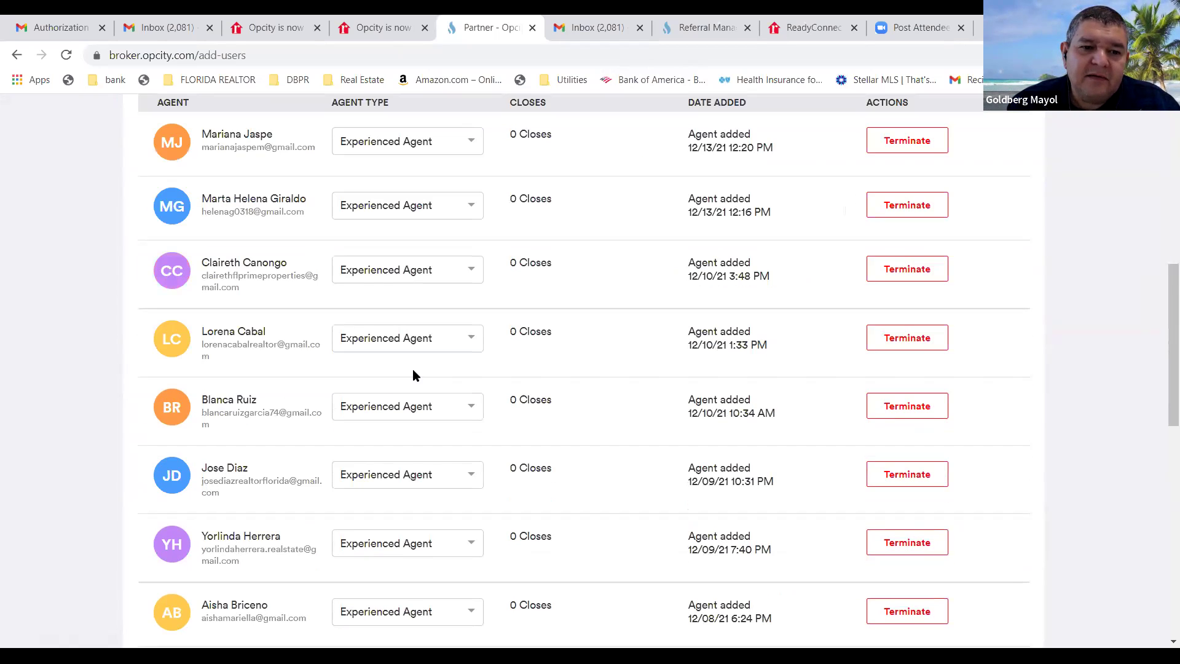
scroll(411, 376, "down", 5)
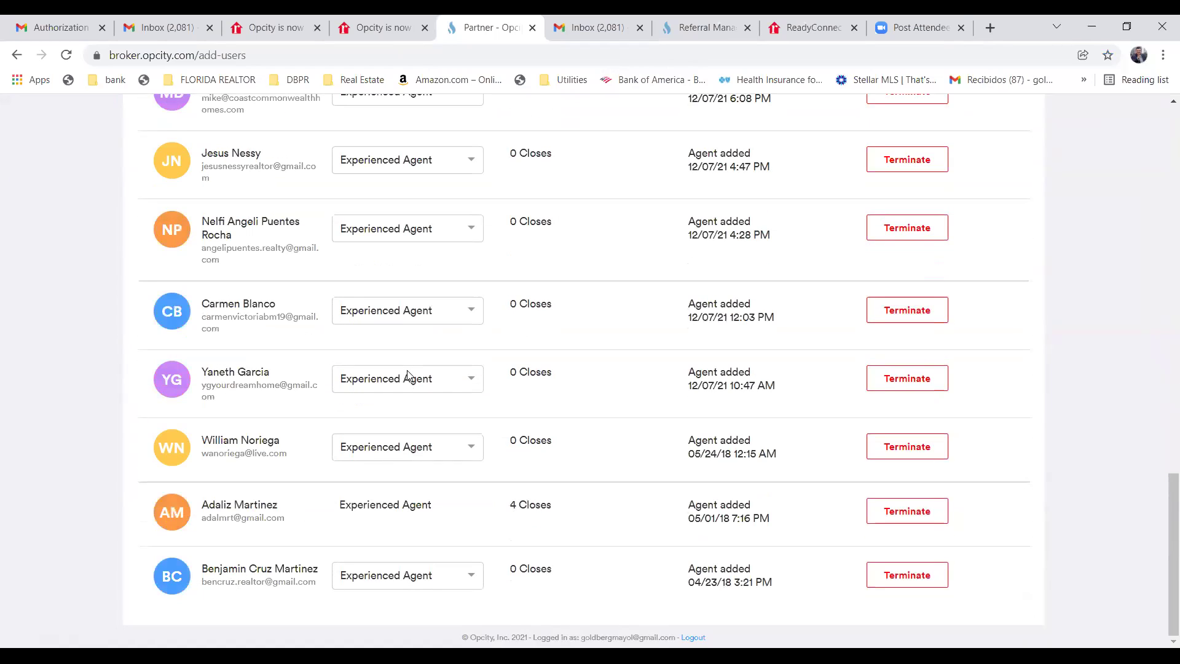
scroll(411, 376, "up", 20)
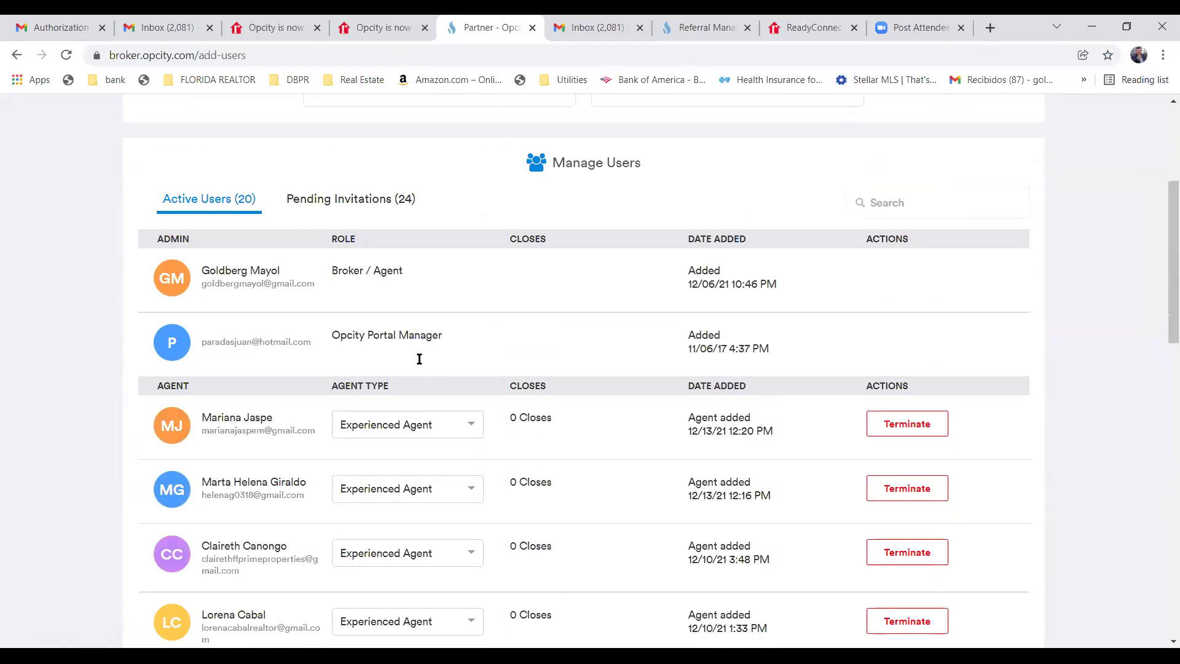
scroll(413, 376, "down", 1)
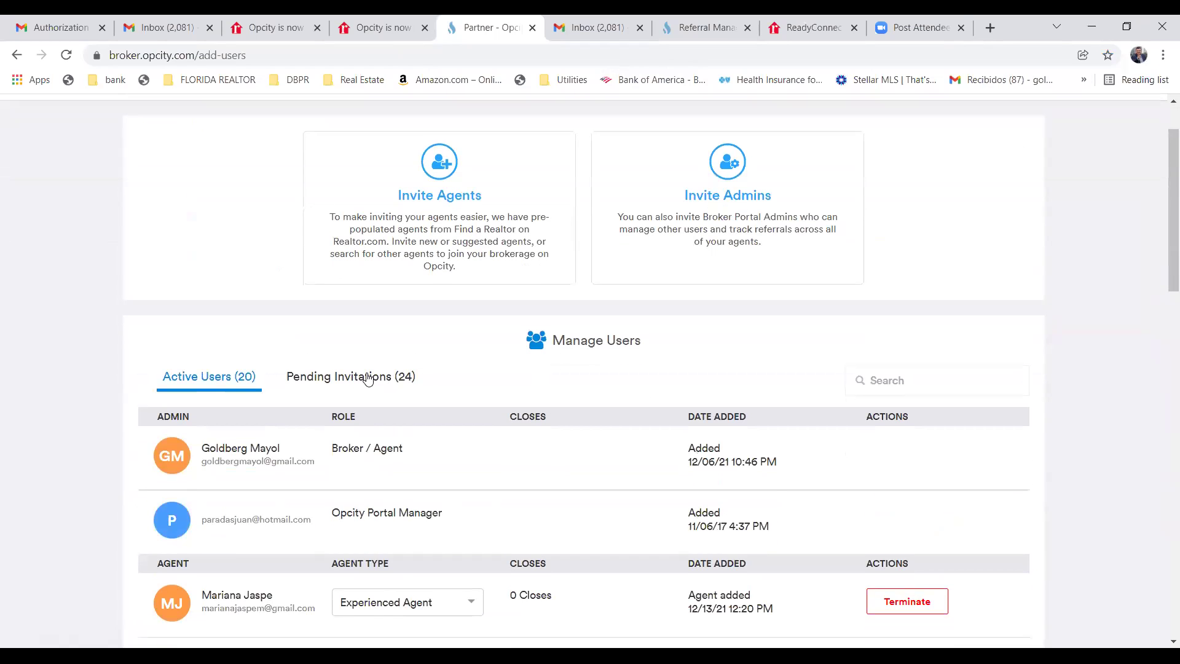
scroll(369, 377, "down", 2)
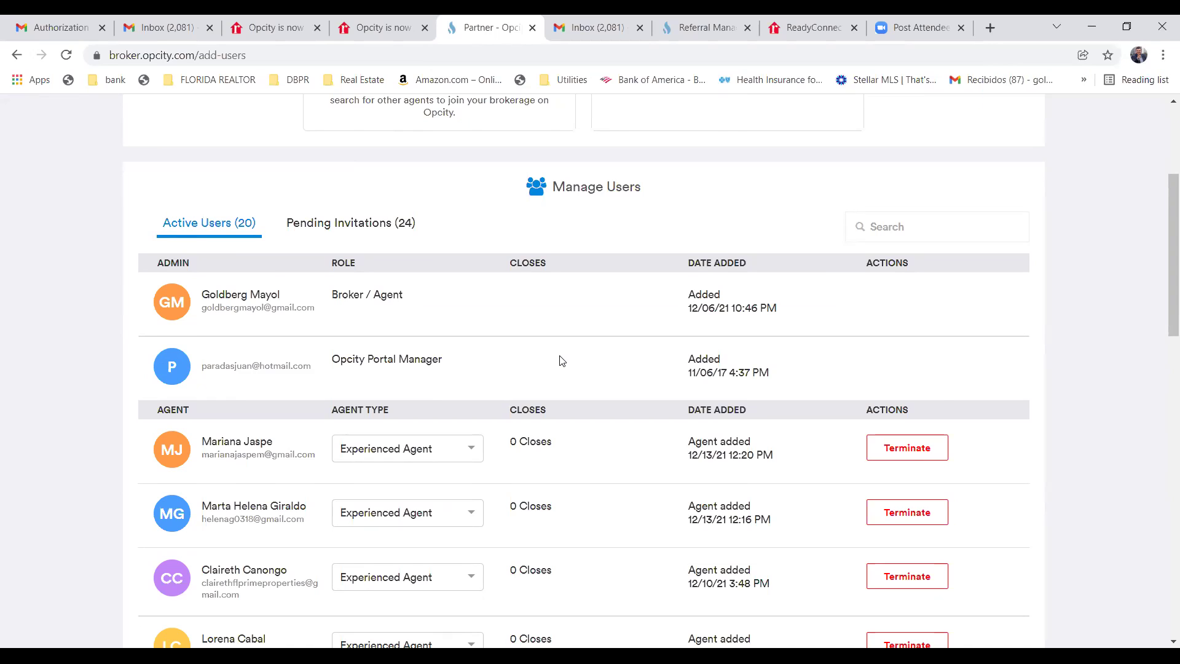
Browse the 24 pending invitations from 12/13/21 back to 12/06/21, nearly all Experienced Agent.
left_click(365, 224)
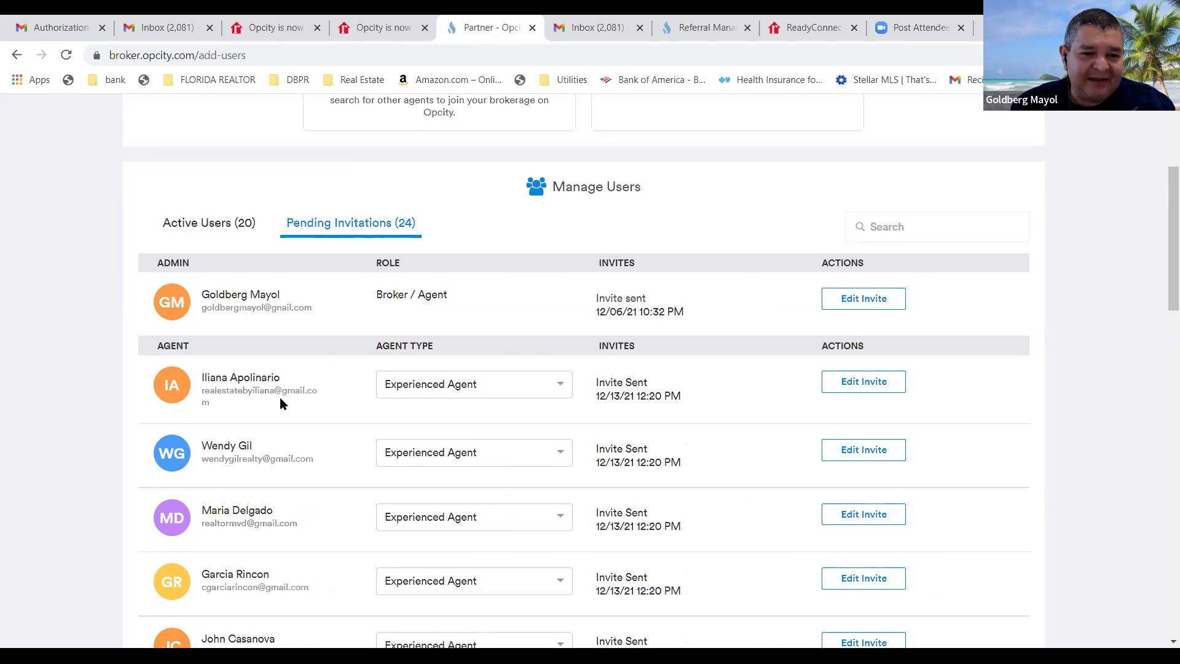
scroll(277, 433, "down", 3)
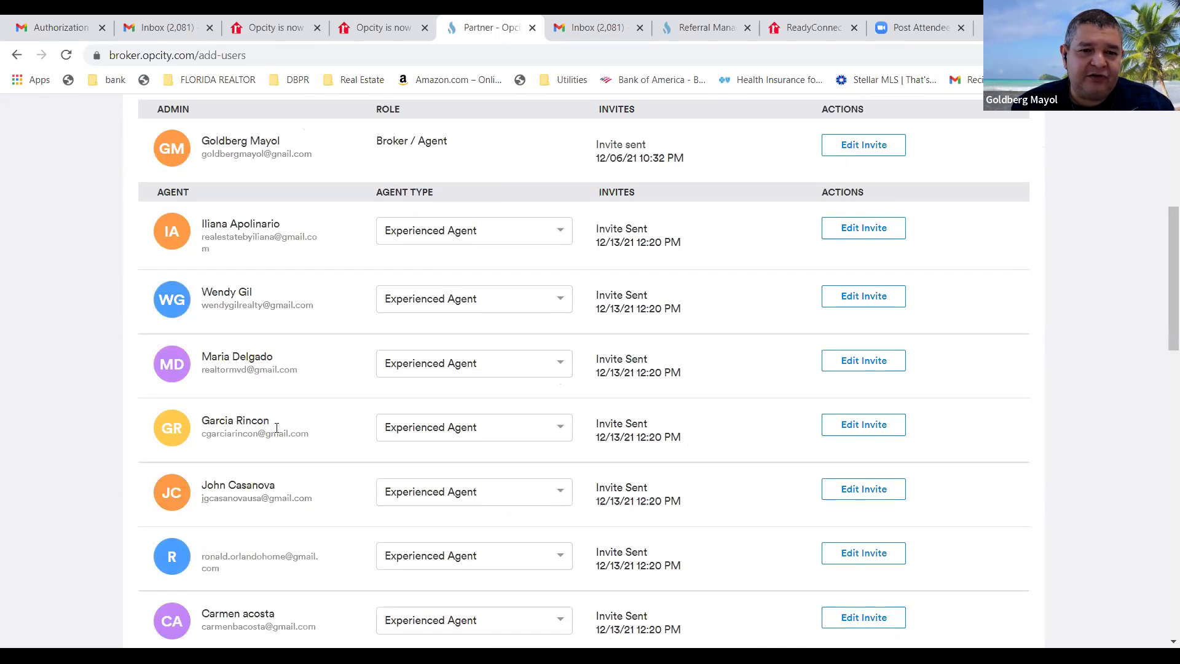
scroll(276, 428, "down", 4)
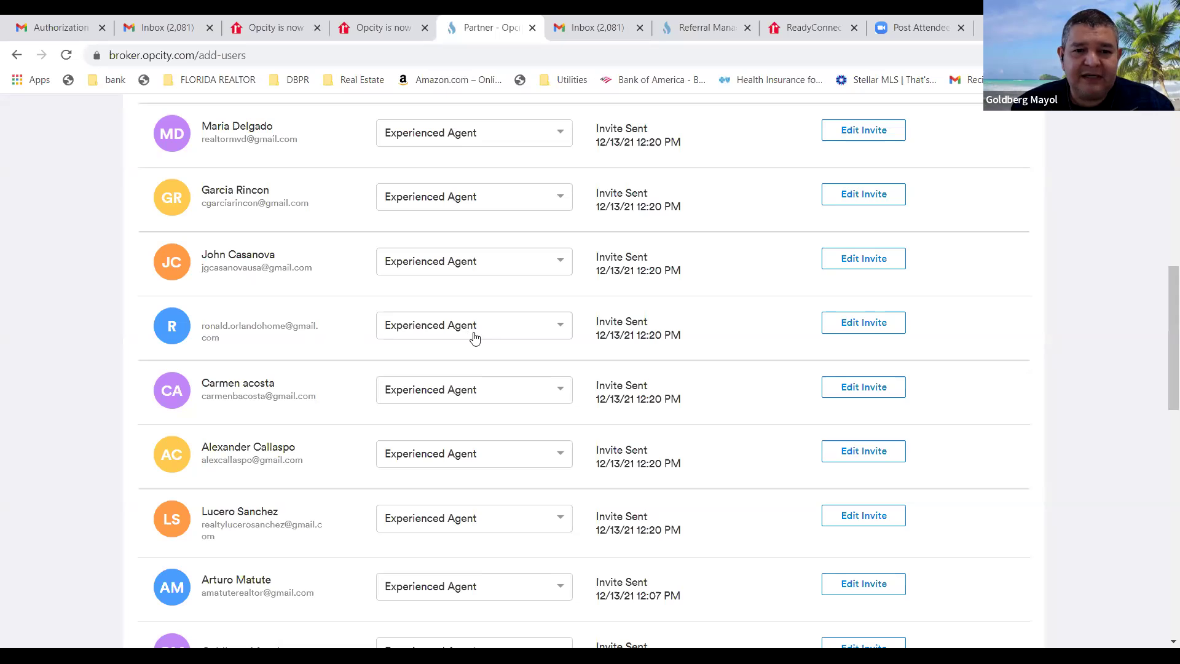
scroll(473, 347, "up", 6)
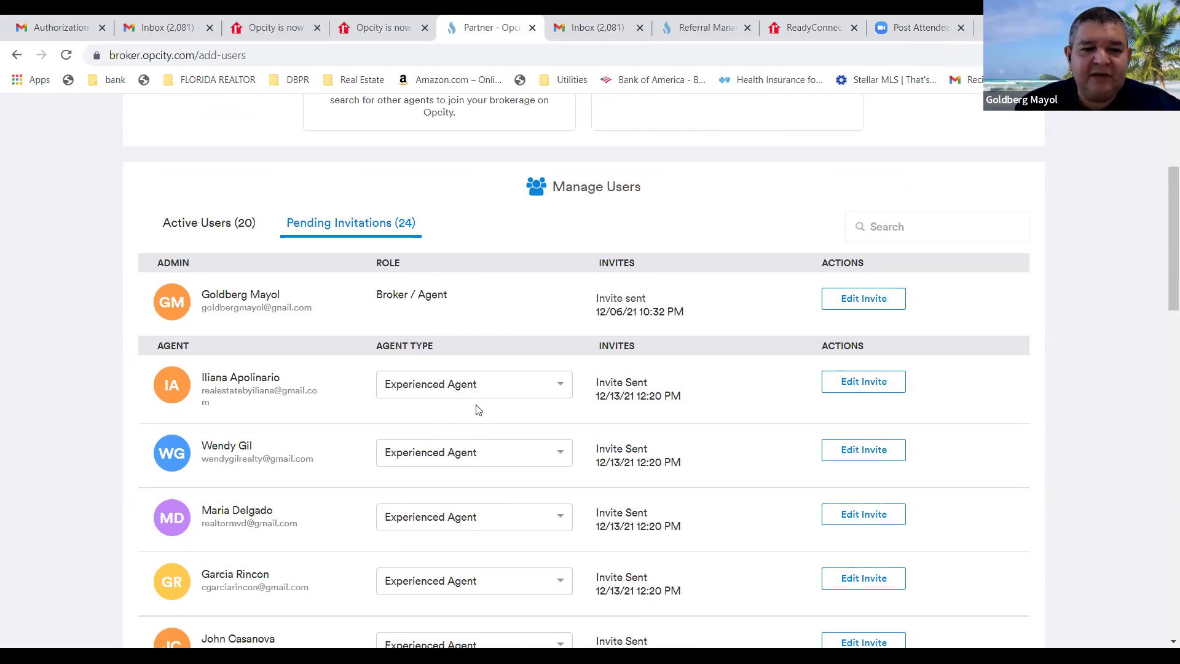
scroll(476, 408, "down", 10)
scroll(467, 418, "down", 5)
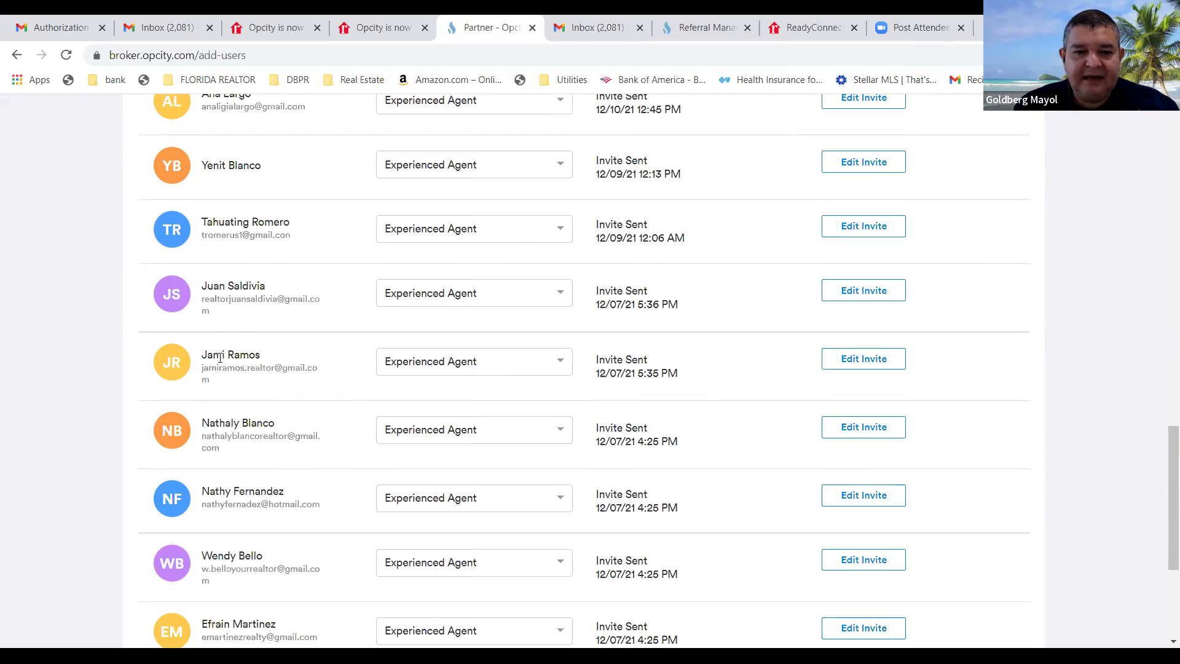
scroll(262, 448, "down", 3)
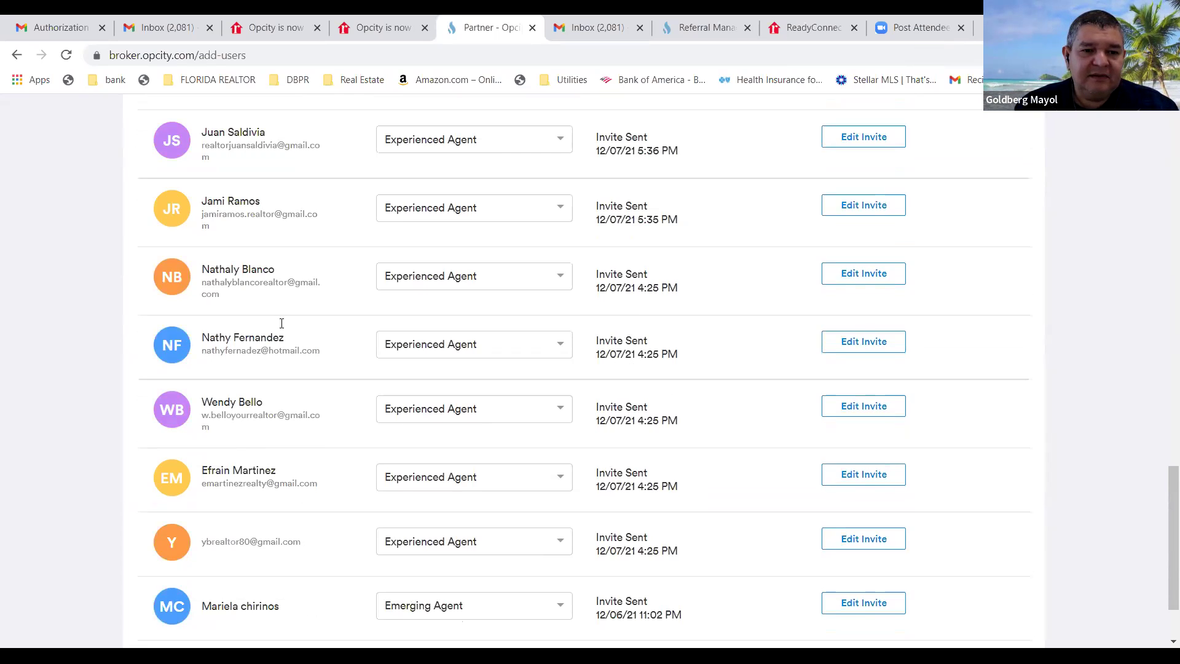
scroll(280, 332, "down", 2)
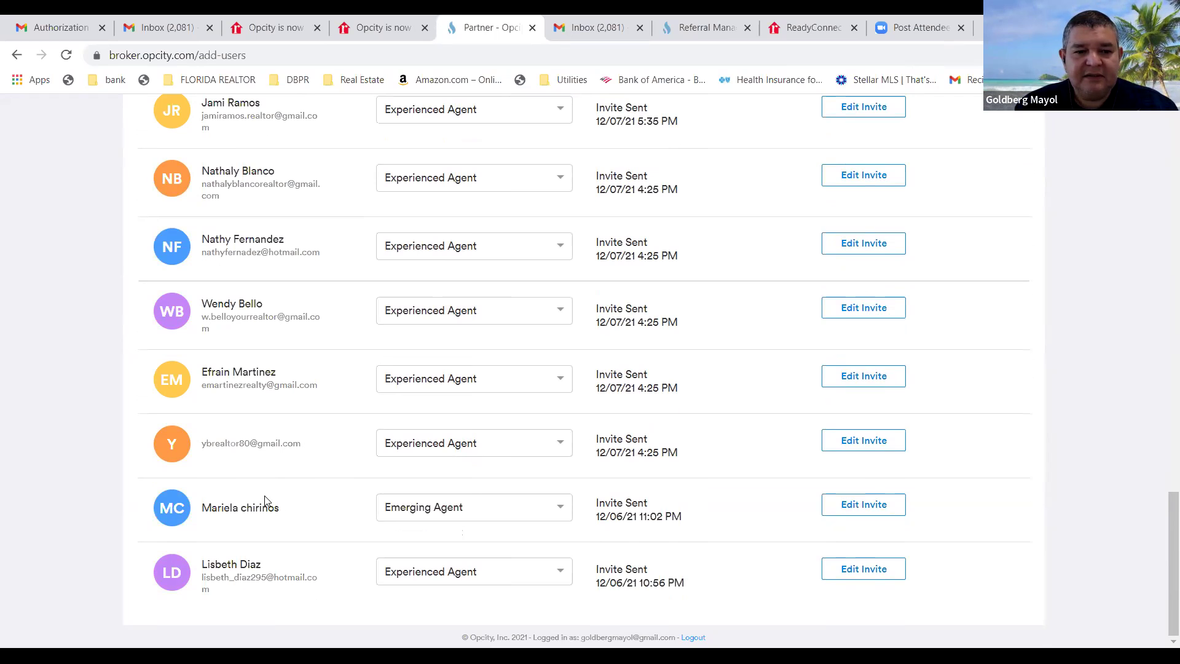
scroll(265, 495, "up", 20)
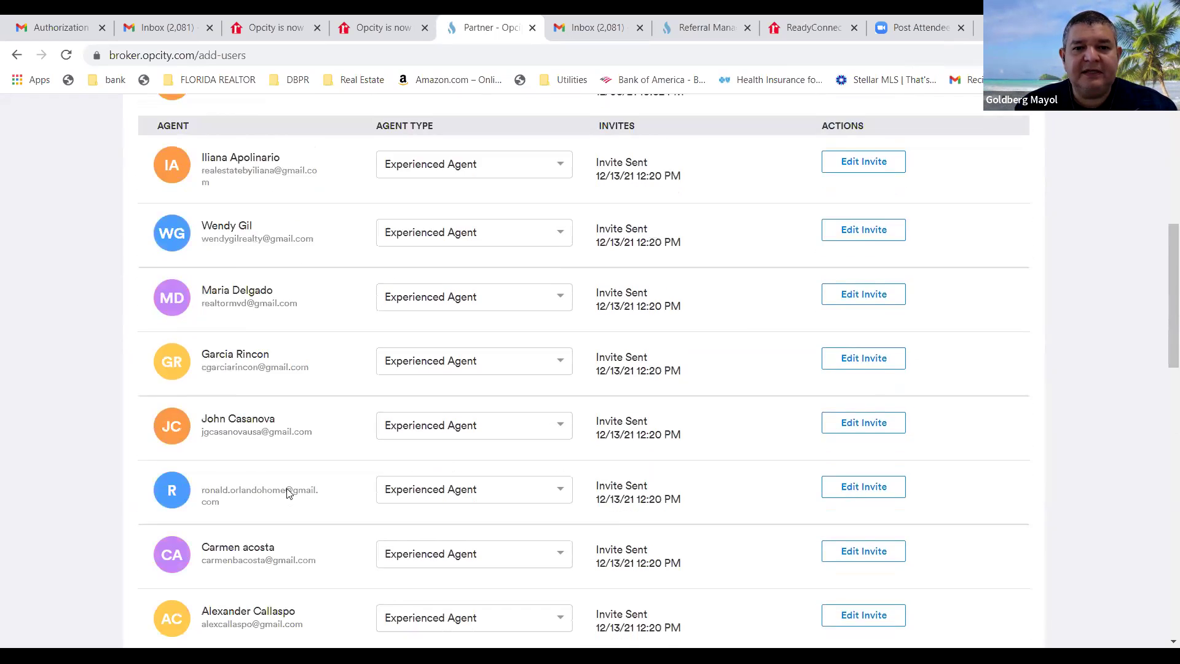